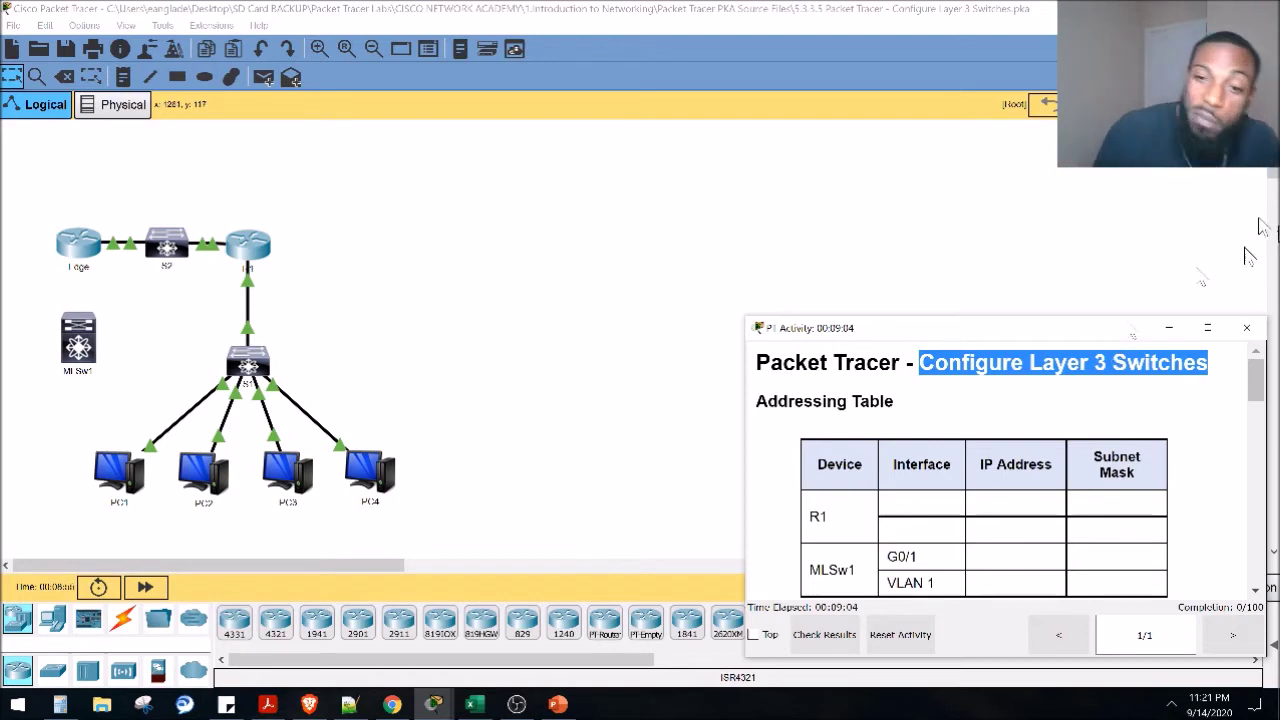
# Read the activity's addressing table and the Part 1 and Part 2 objectives
pyautogui.scroll(-3, 1020, 480)
pyautogui.moveTo(795, 468); pyautogui.dragTo(1148, 468)
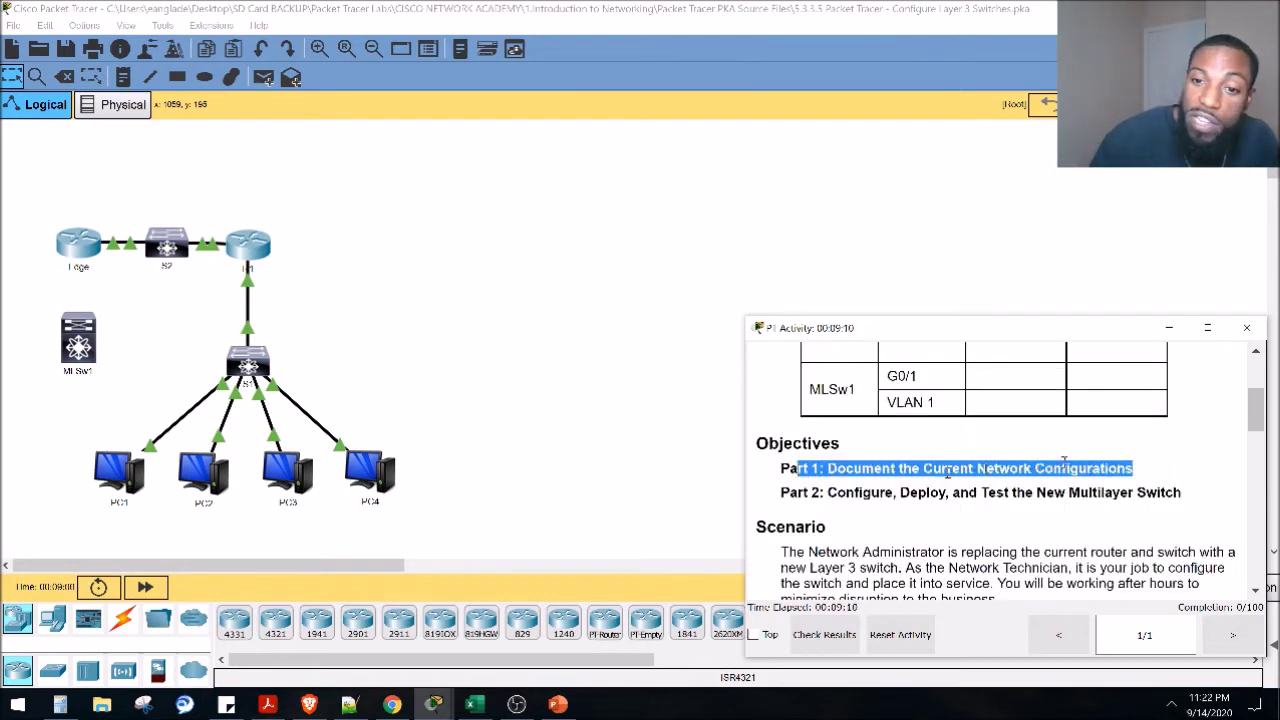
pyautogui.scroll(2, 886, 429)
pyautogui.moveTo(837, 420); pyautogui.dragTo(1160, 538)
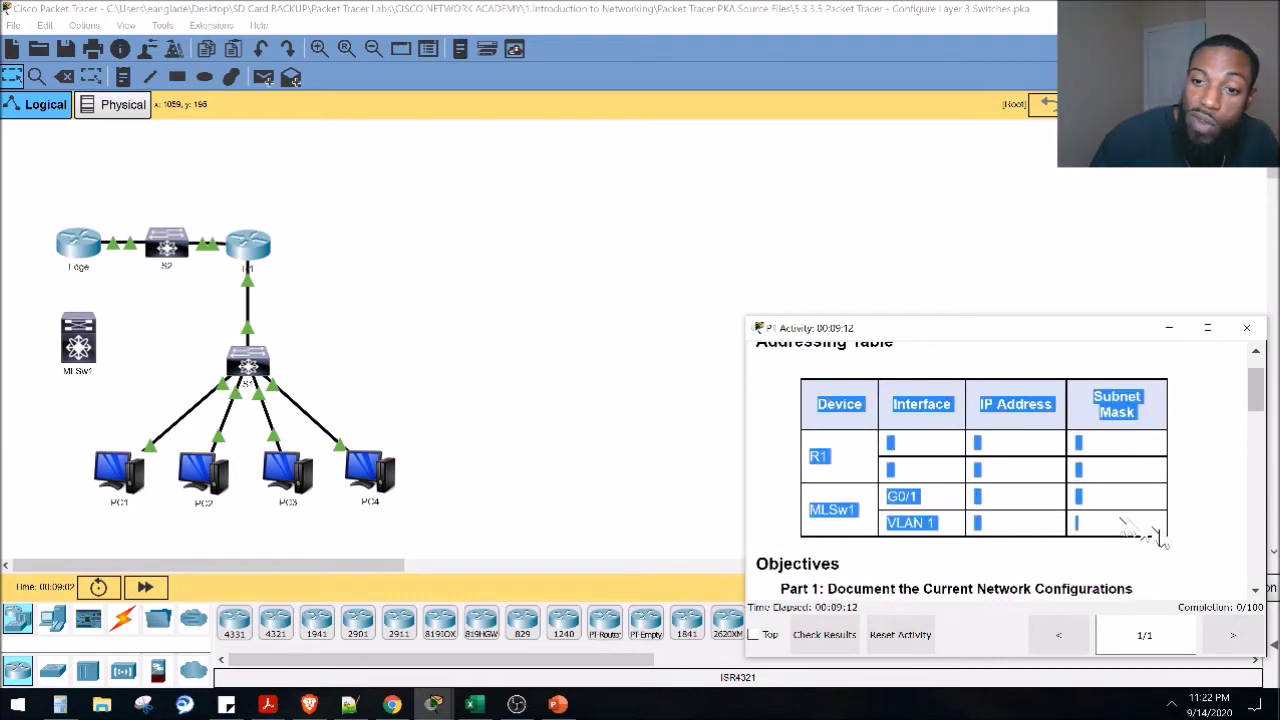
pyautogui.scroll(-1, 1163, 536)
pyautogui.scroll(1, 980, 443)
pyautogui.scroll(-1, 965, 450)
pyautogui.scroll(-1, 965, 450)
pyautogui.scroll(1, 977, 429)
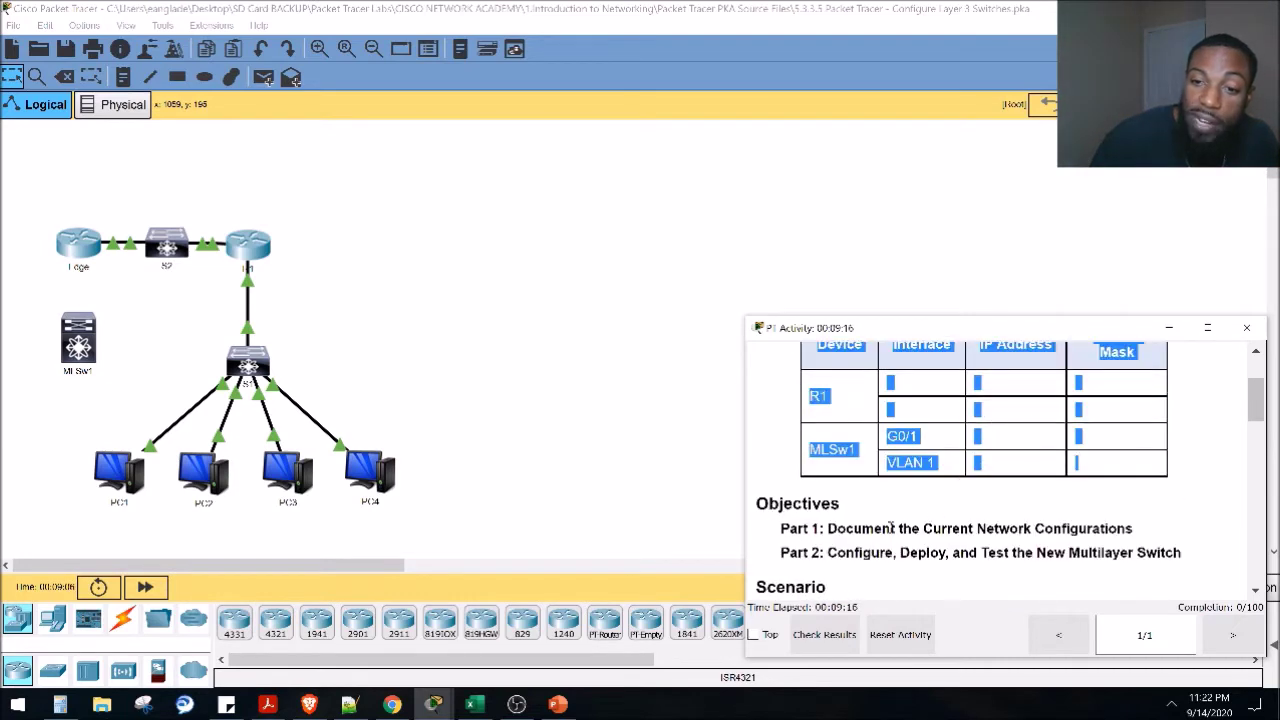
pyautogui.moveTo(828, 554); pyautogui.dragTo(1182, 546)
# Examine the topology around S2, R1 and S1 and the unconnected MLSw1 switch
pyautogui.click(551, 250)
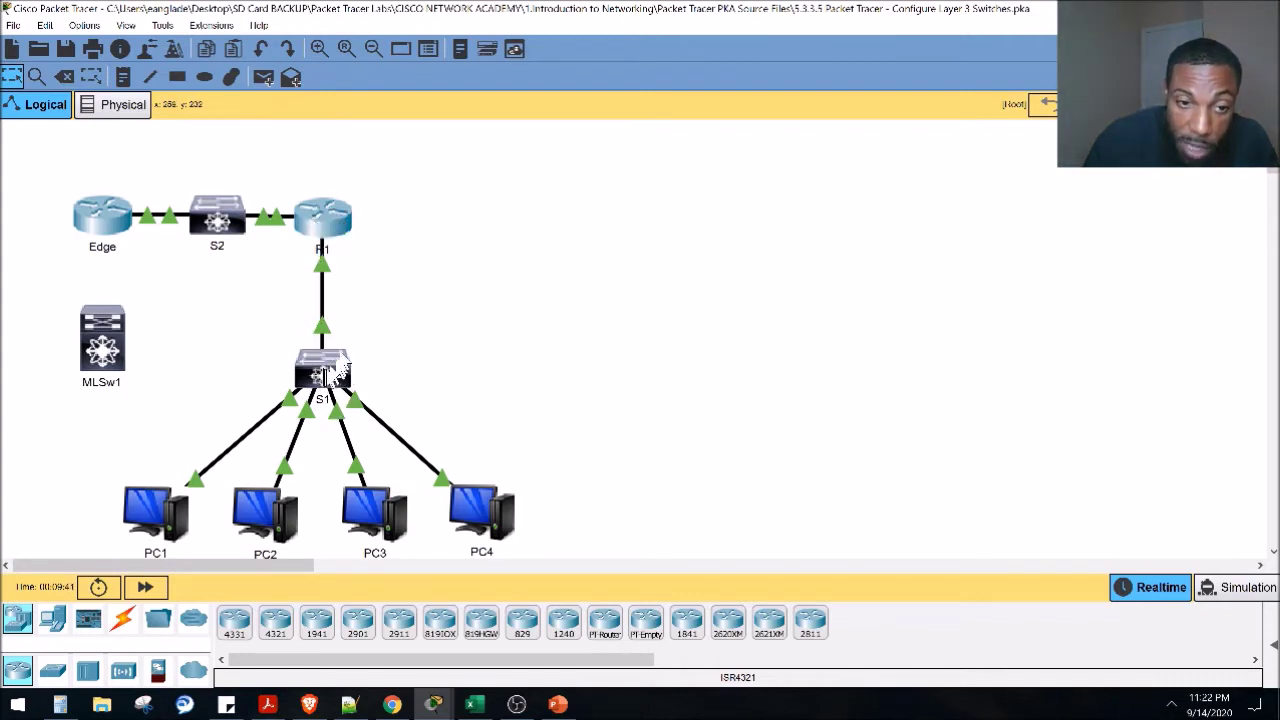
pyautogui.moveTo(165, 153); pyautogui.dragTo(442, 406)
pyautogui.moveTo(155, 354); pyautogui.dragTo(50, 320)
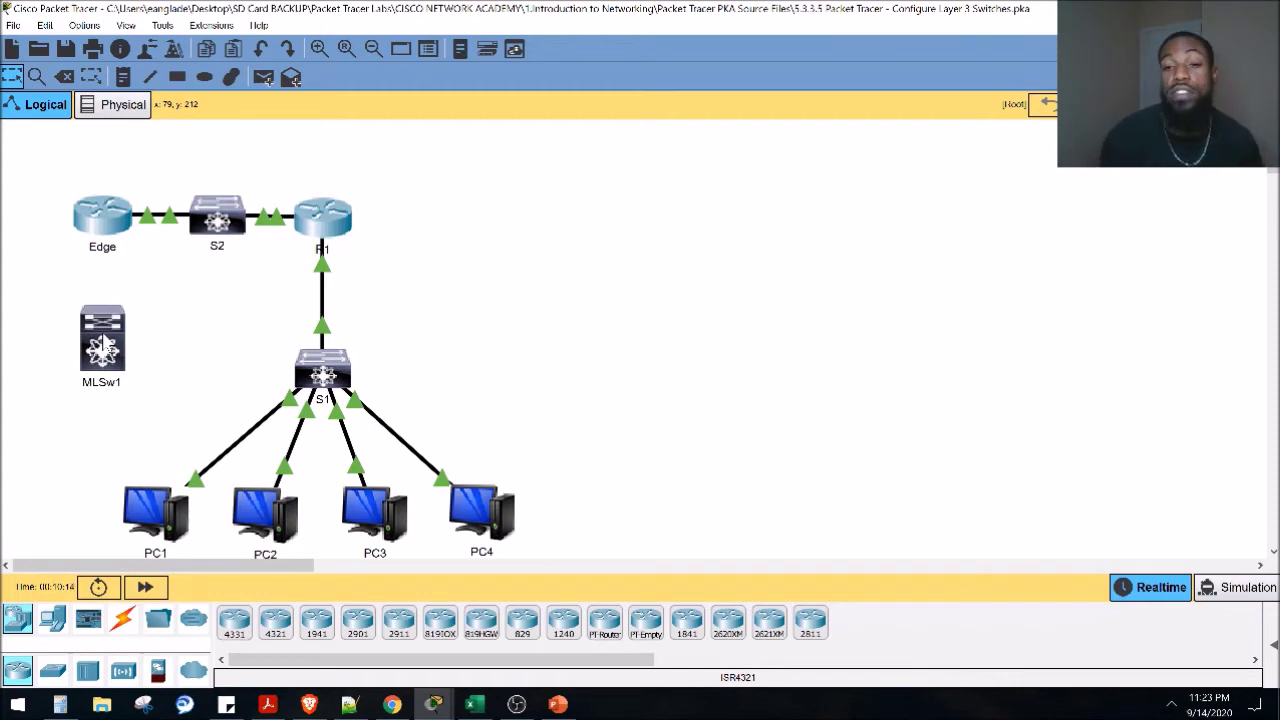
# Read the activity's scenario and the notes on scoring and on R1's configuration in Part 1
pyautogui.click(778, 675)
pyautogui.moveTo(781, 432); pyautogui.dragTo(905, 447)
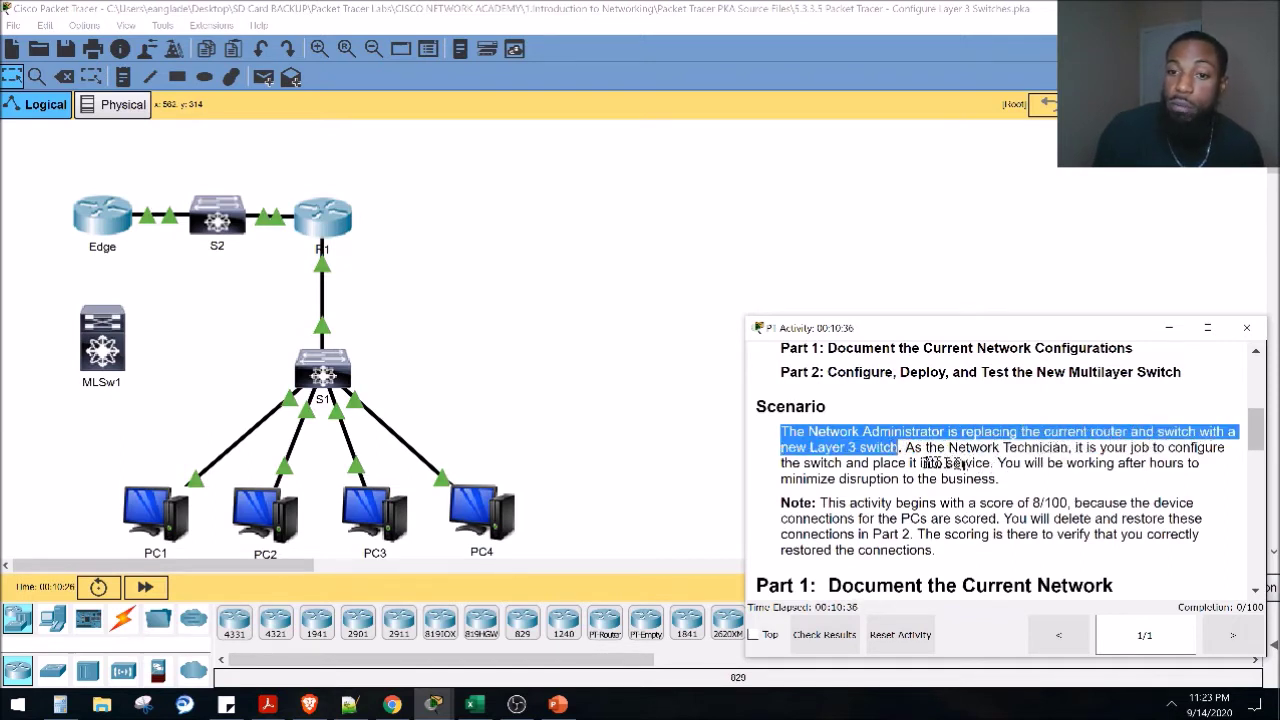
pyautogui.moveTo(997, 463); pyautogui.dragTo(997, 478)
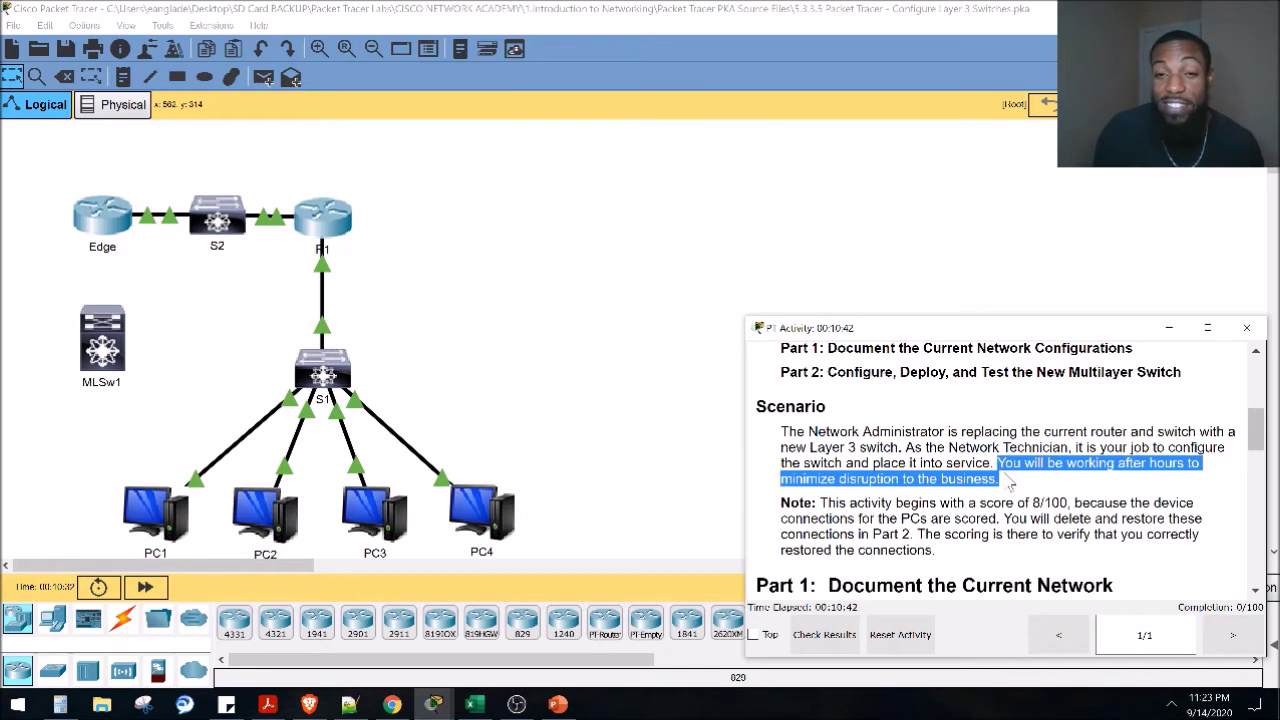
pyautogui.click(1008, 486)
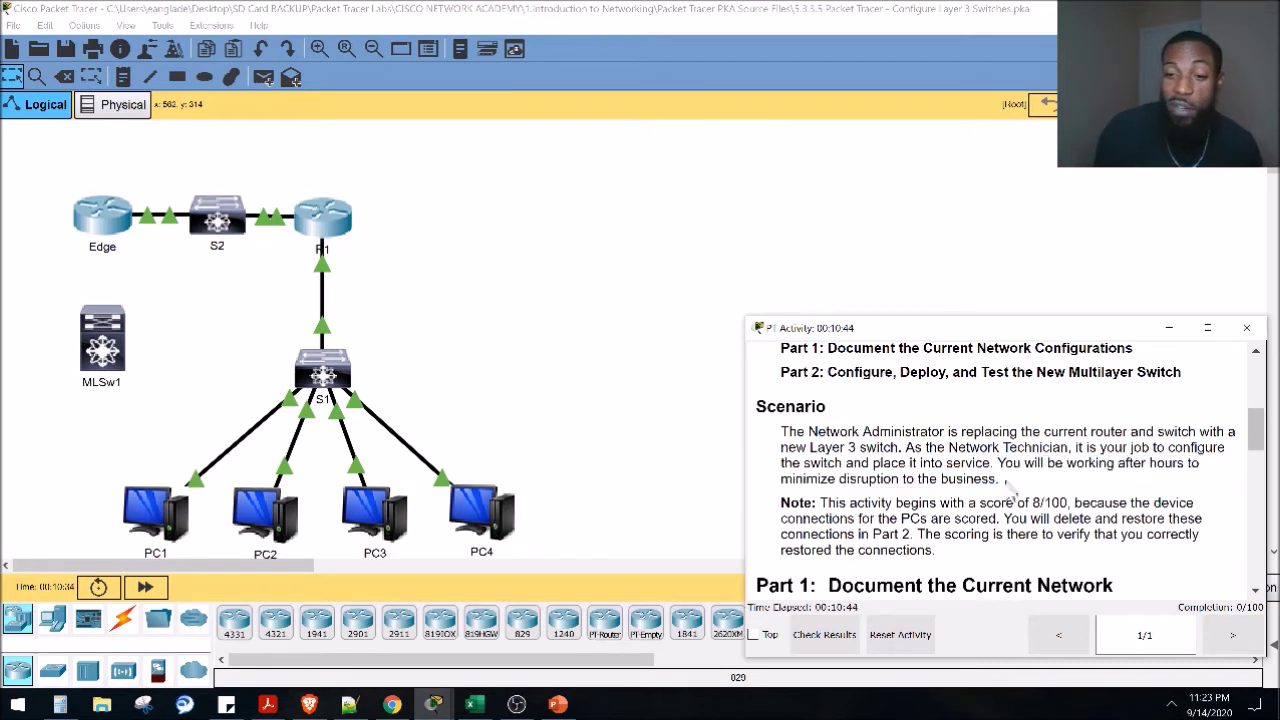
pyautogui.scroll(-1, 968, 430)
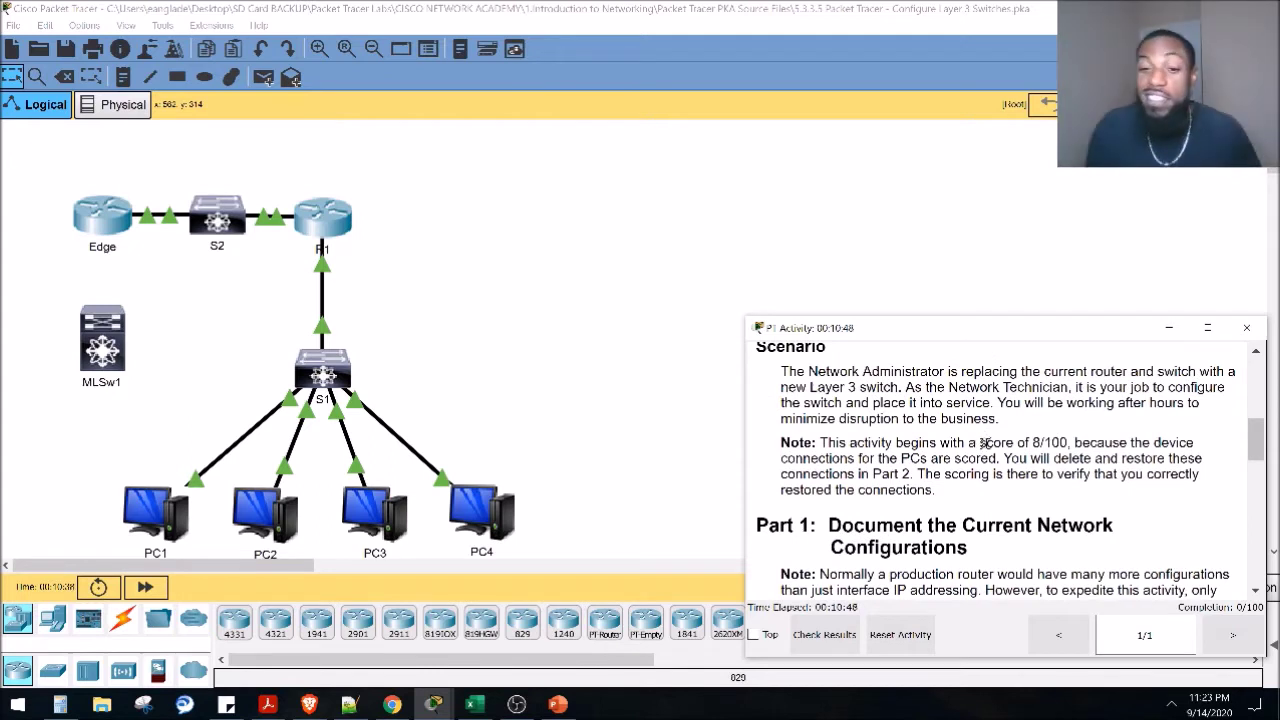
pyautogui.scroll(-1, 984, 448)
pyautogui.moveTo(903, 487); pyautogui.dragTo(940, 485)
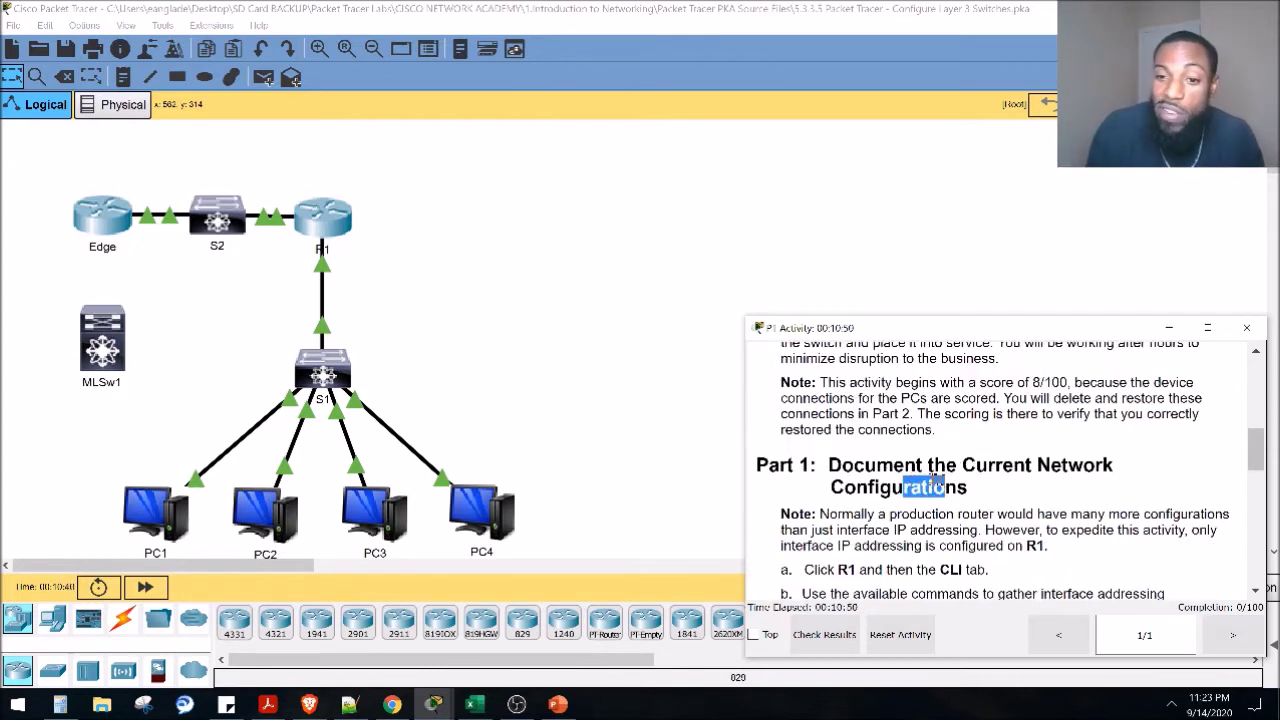
pyautogui.scroll(-1, 940, 485)
pyautogui.moveTo(853, 454); pyautogui.dragTo(1115, 466)
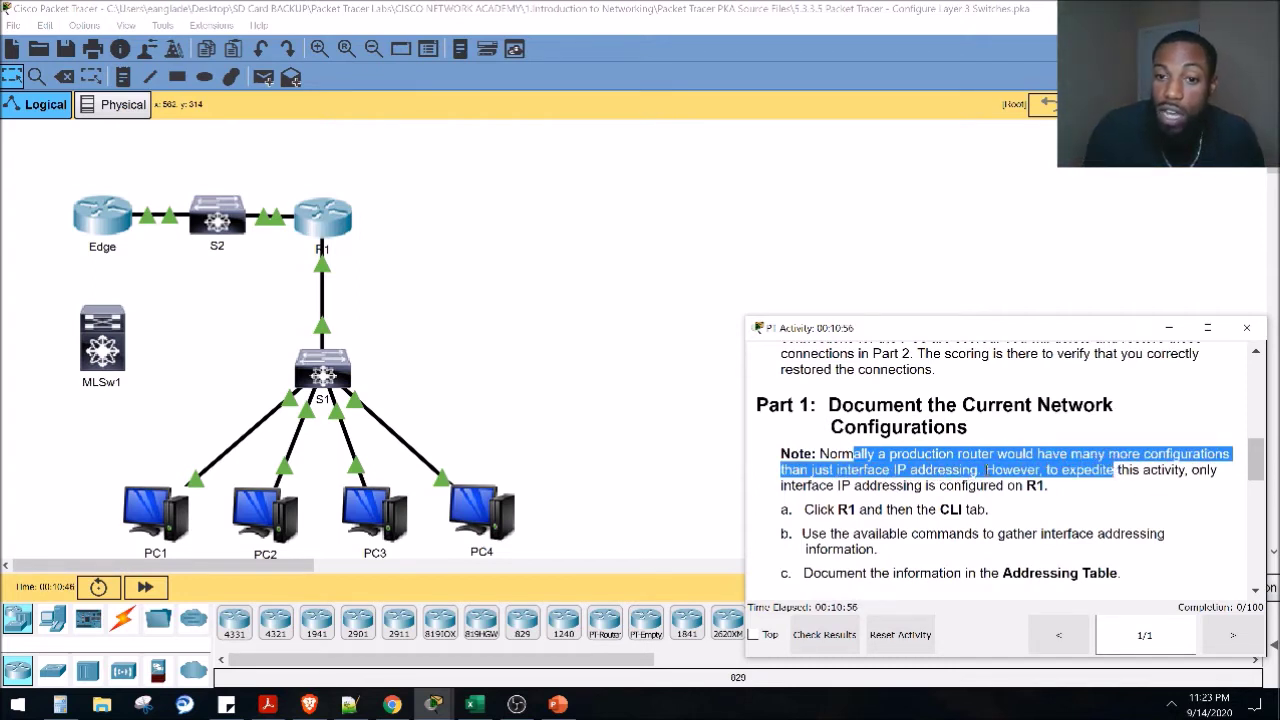
pyautogui.click(986, 469)
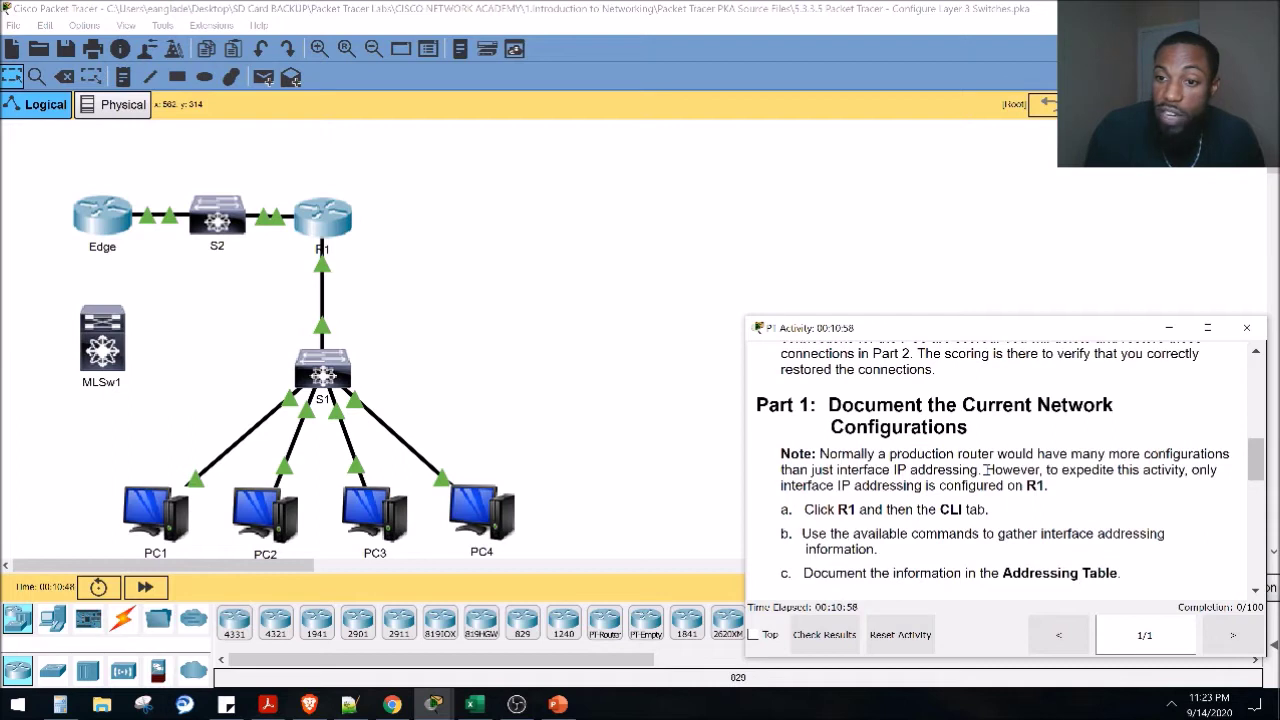
pyautogui.moveTo(990, 473); pyautogui.dragTo(998, 485)
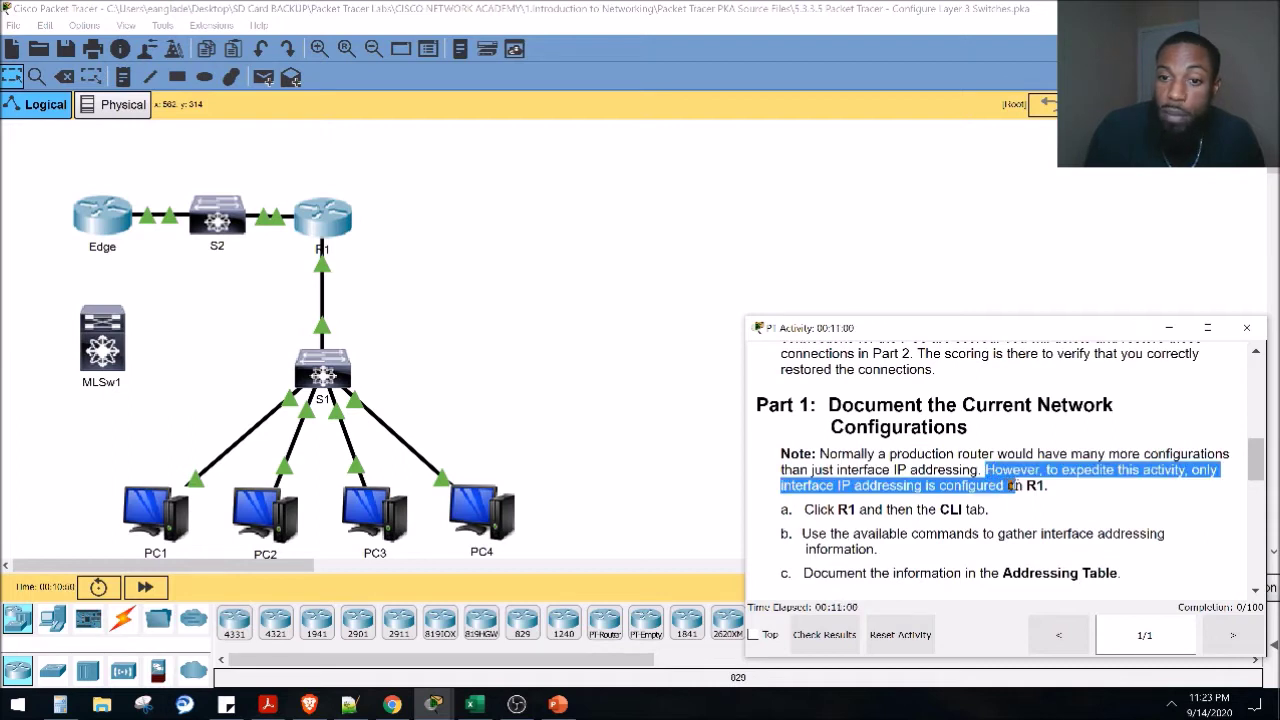
# Keep the activity instructions on top and open router R1's command-line interface
pyautogui.click(385, 220)
pyautogui.hotkey('alt', 'Tab')
pyautogui.moveTo(805, 510); pyautogui.dragTo(992, 512)
pyautogui.click(332, 218)
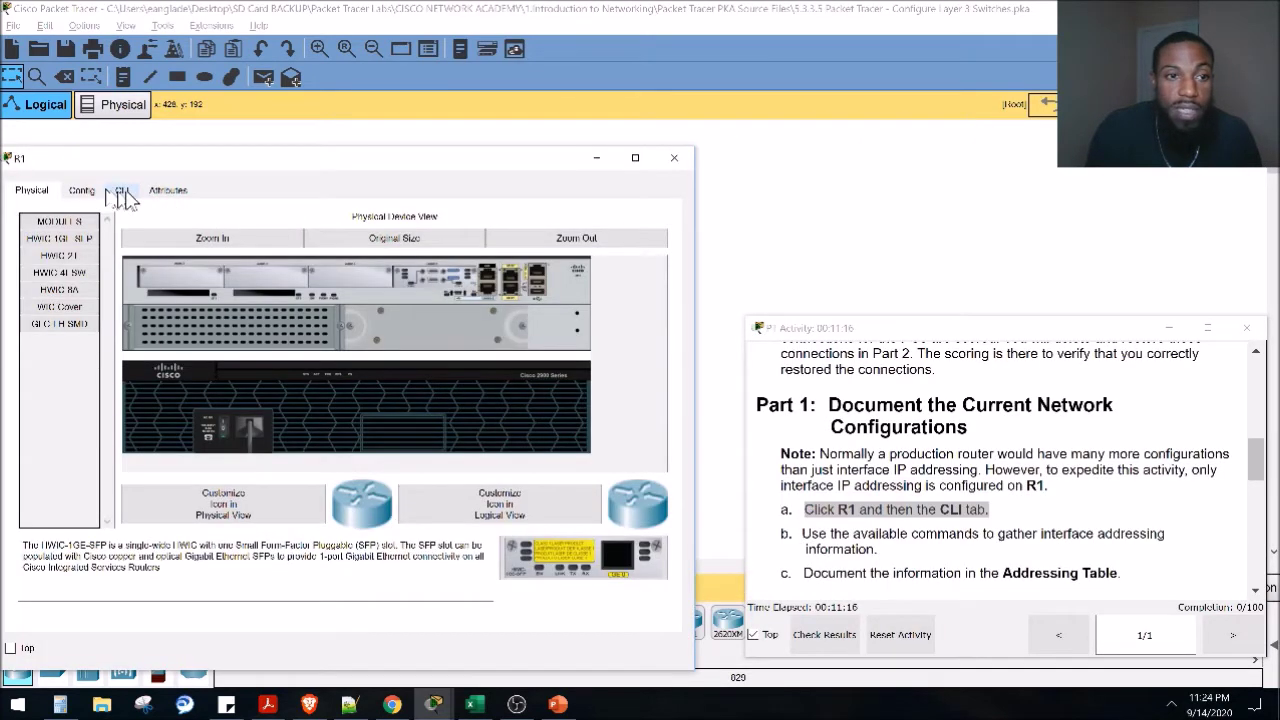
pyautogui.click(121, 191)
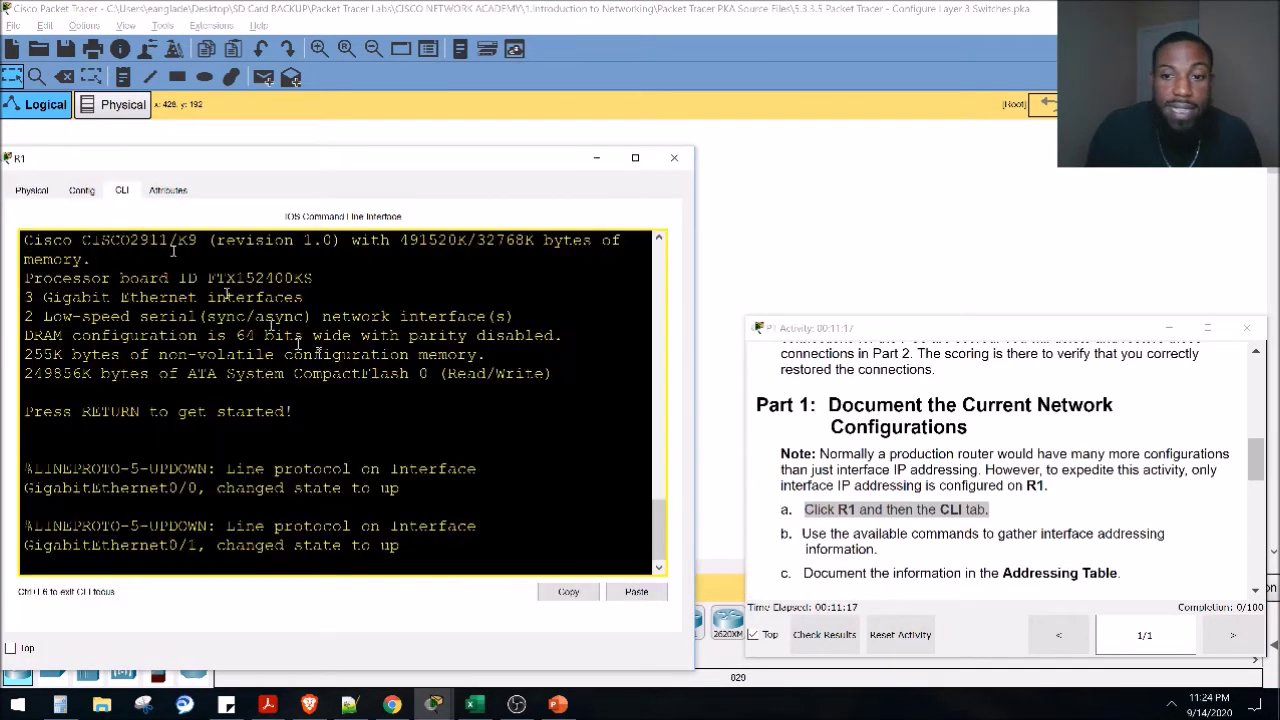
# Read Part 1 tasks b and c on gathering and documenting the interface addressing
pyautogui.moveTo(812, 540); pyautogui.dragTo(856, 553)
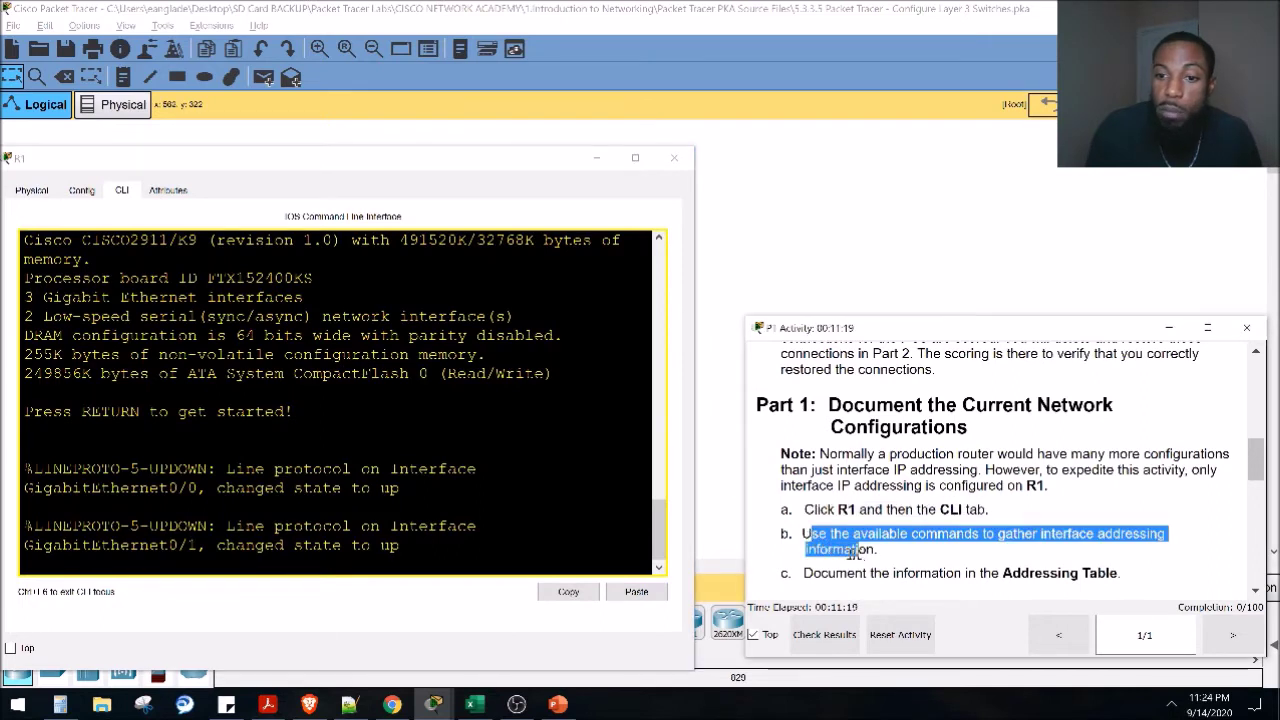
pyautogui.scroll(-1, 868, 548)
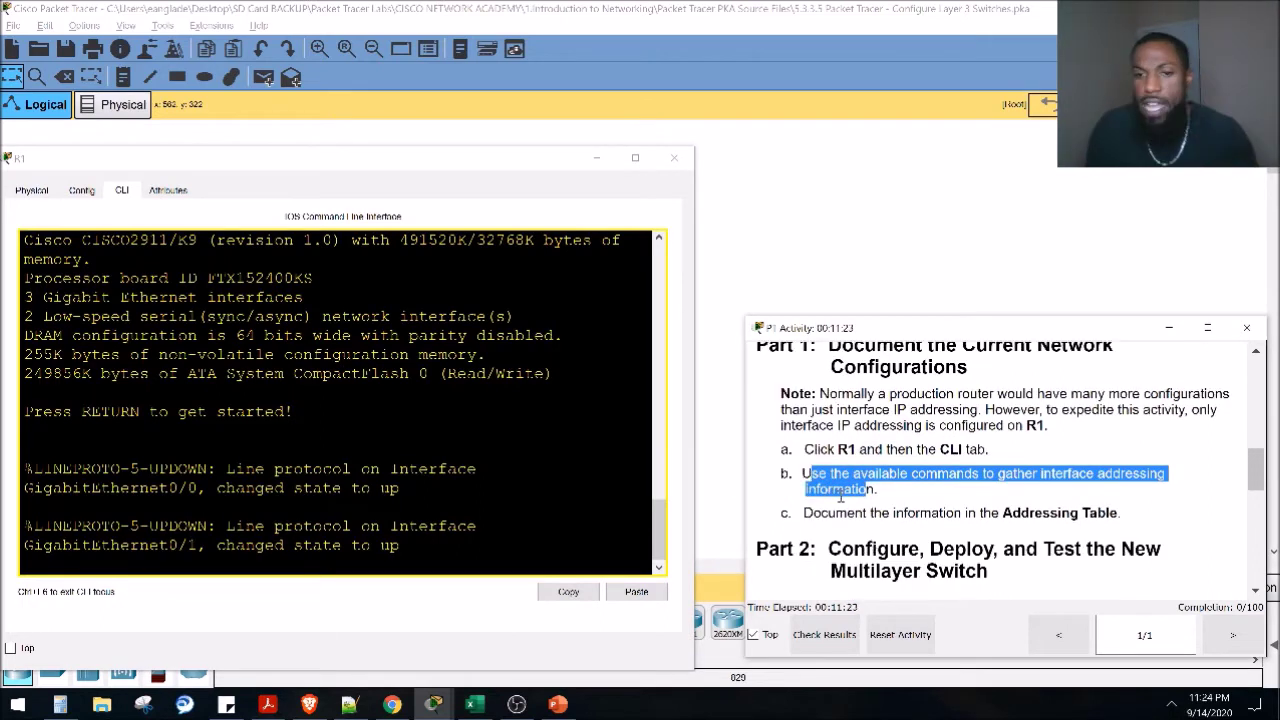
pyautogui.moveTo(800, 530); pyautogui.dragTo(808, 552)
pyautogui.click(835, 515)
pyautogui.moveTo(855, 513); pyautogui.dragTo(1155, 520)
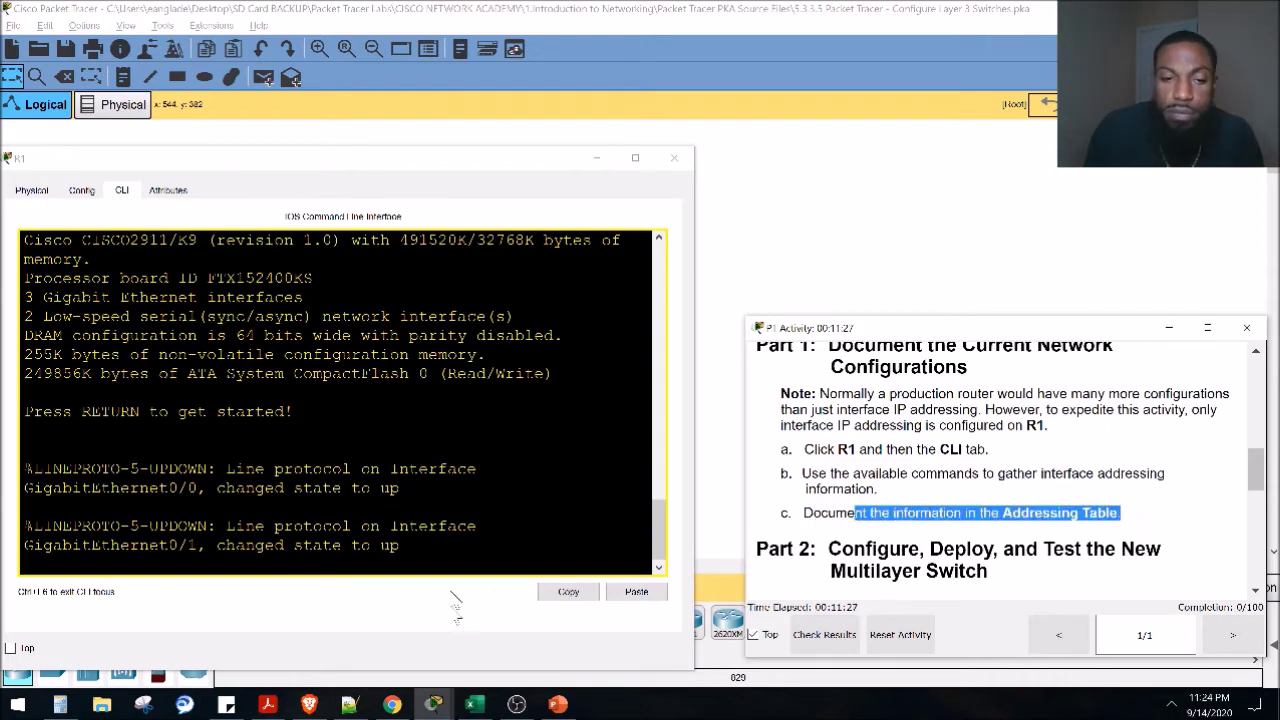
# Switch to the Excel workbook, clear the instructions out of the way, and review R1's interface, IP address and subnet mask cells in the addressing table
pyautogui.scroll(2, 995, 475)
pyautogui.scroll(6, 995, 475)
pyautogui.moveTo(920, 434); pyautogui.dragTo(1000, 491)
pyautogui.click(474, 704)
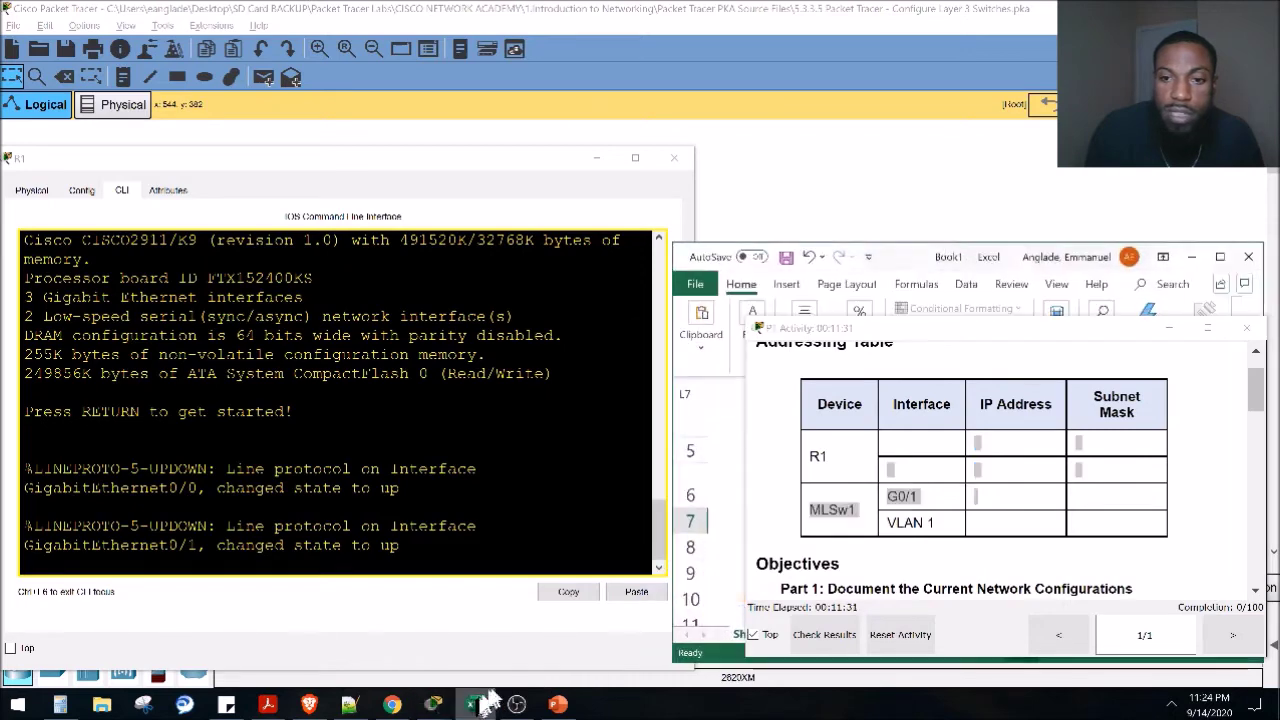
pyautogui.click(1168, 328)
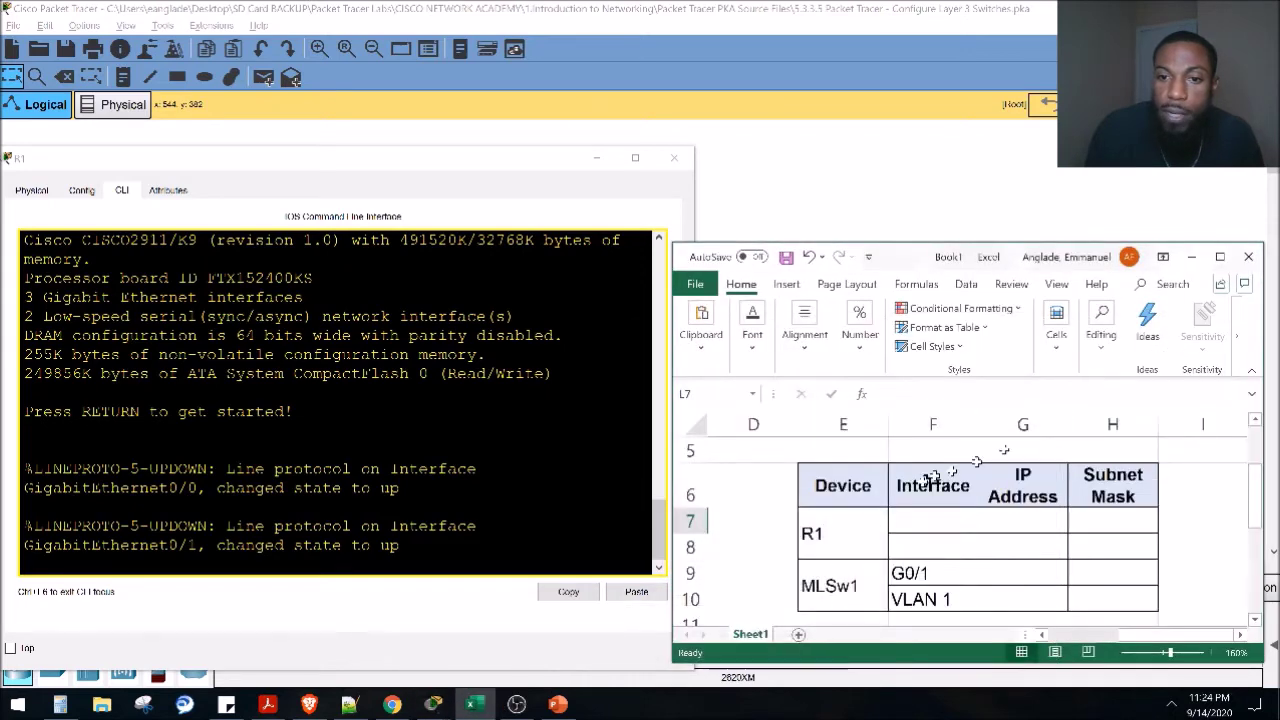
pyautogui.click(855, 529)
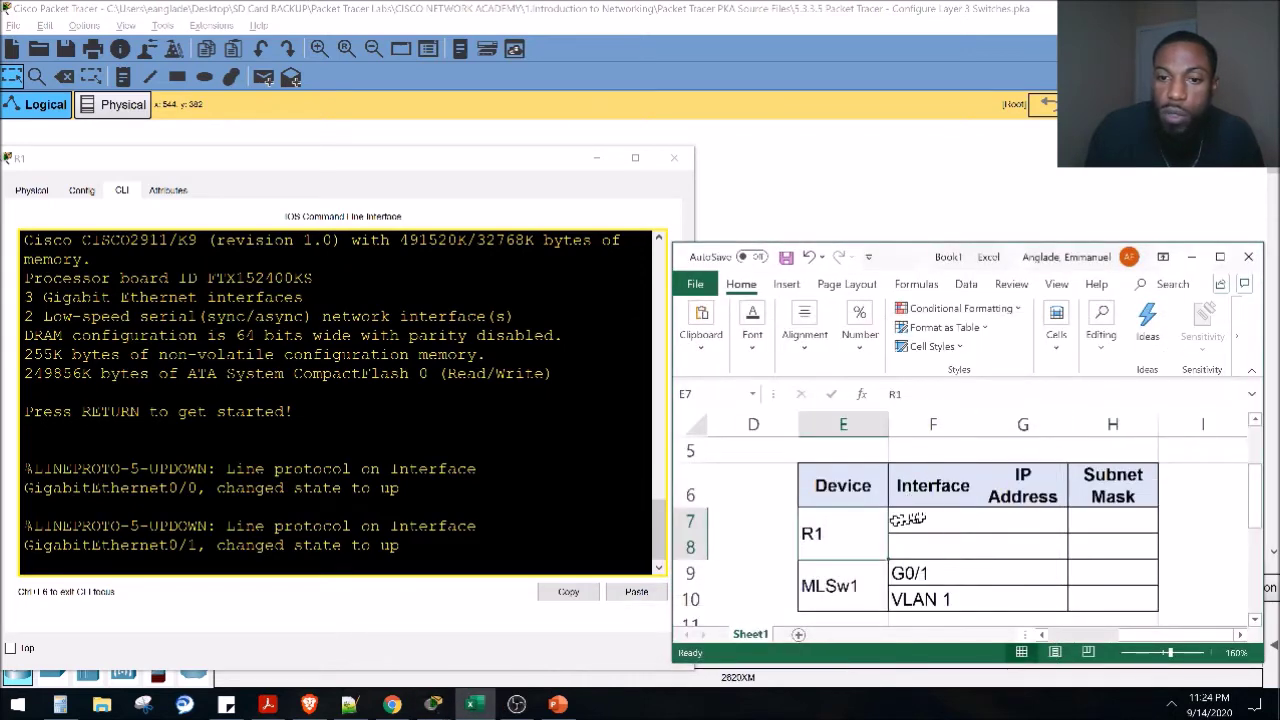
pyautogui.click(923, 517)
pyautogui.click(932, 543)
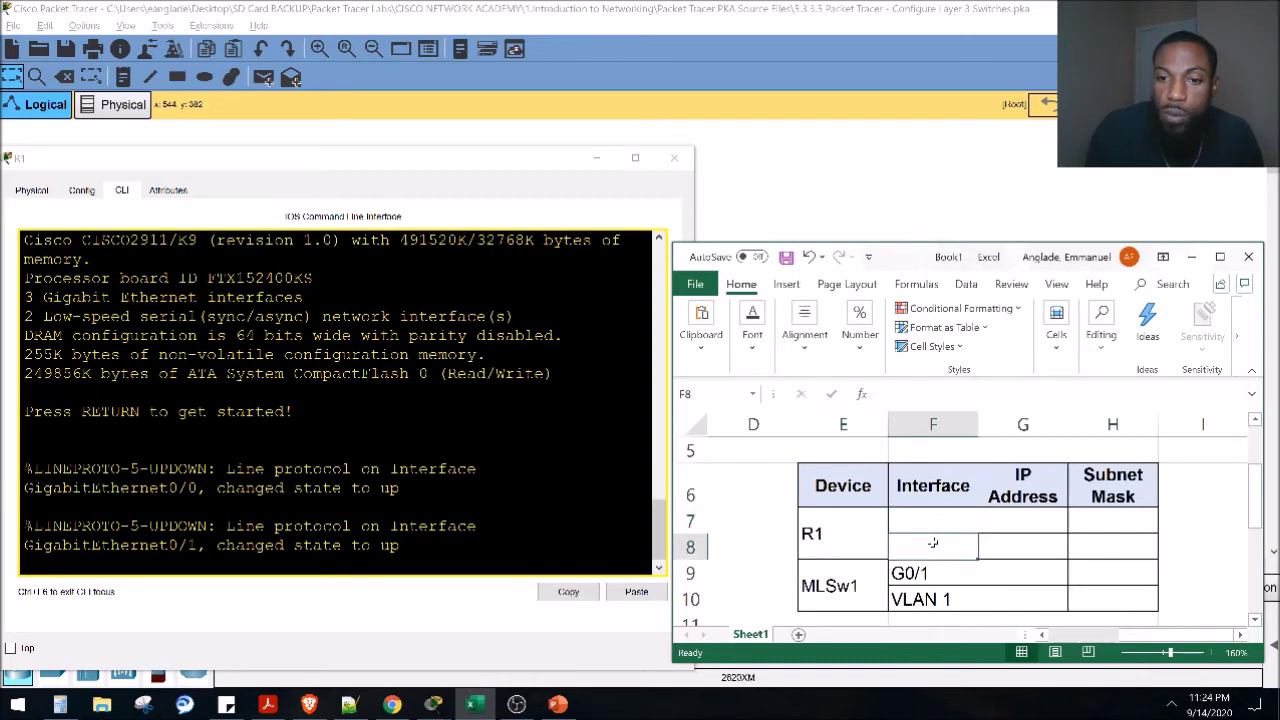
pyautogui.click(1025, 522)
pyautogui.click(1005, 545)
pyautogui.click(1113, 546)
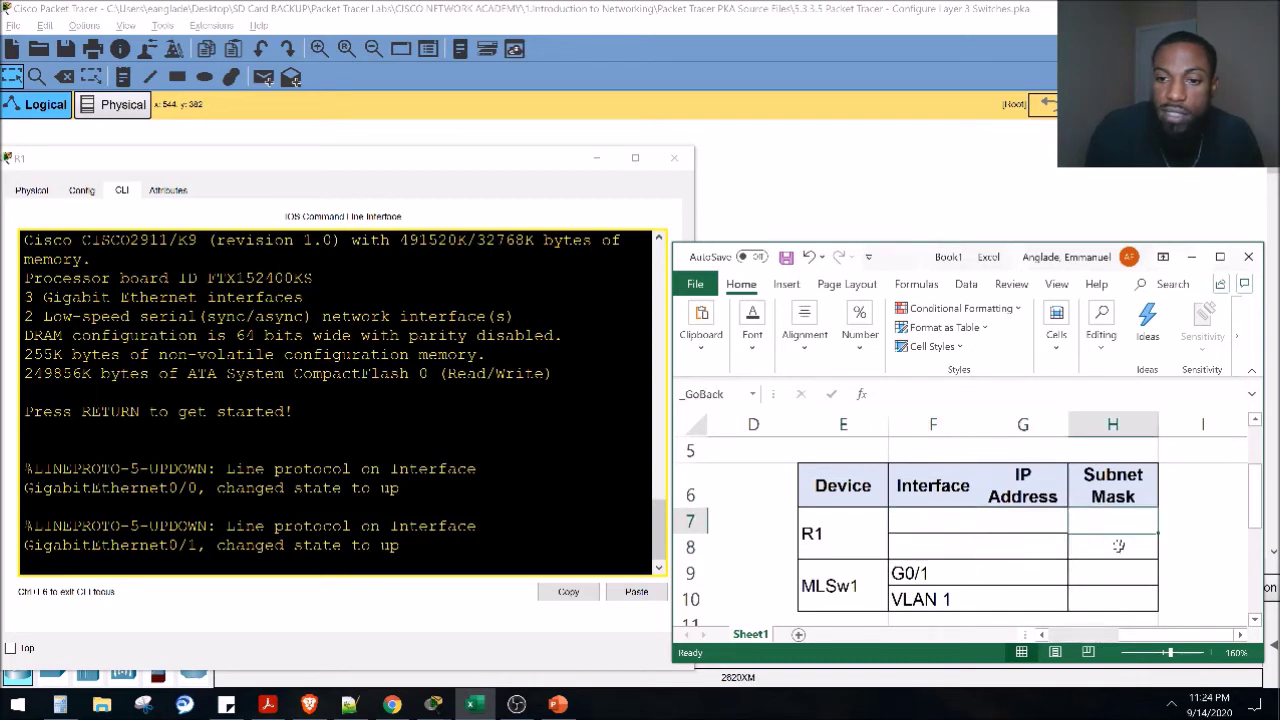
# Switch to R1's CLI in Packet Tracer and run "sho ip inter brief" to list its interface addresses
pyautogui.click(645, 477)
pyautogui.press('Return')
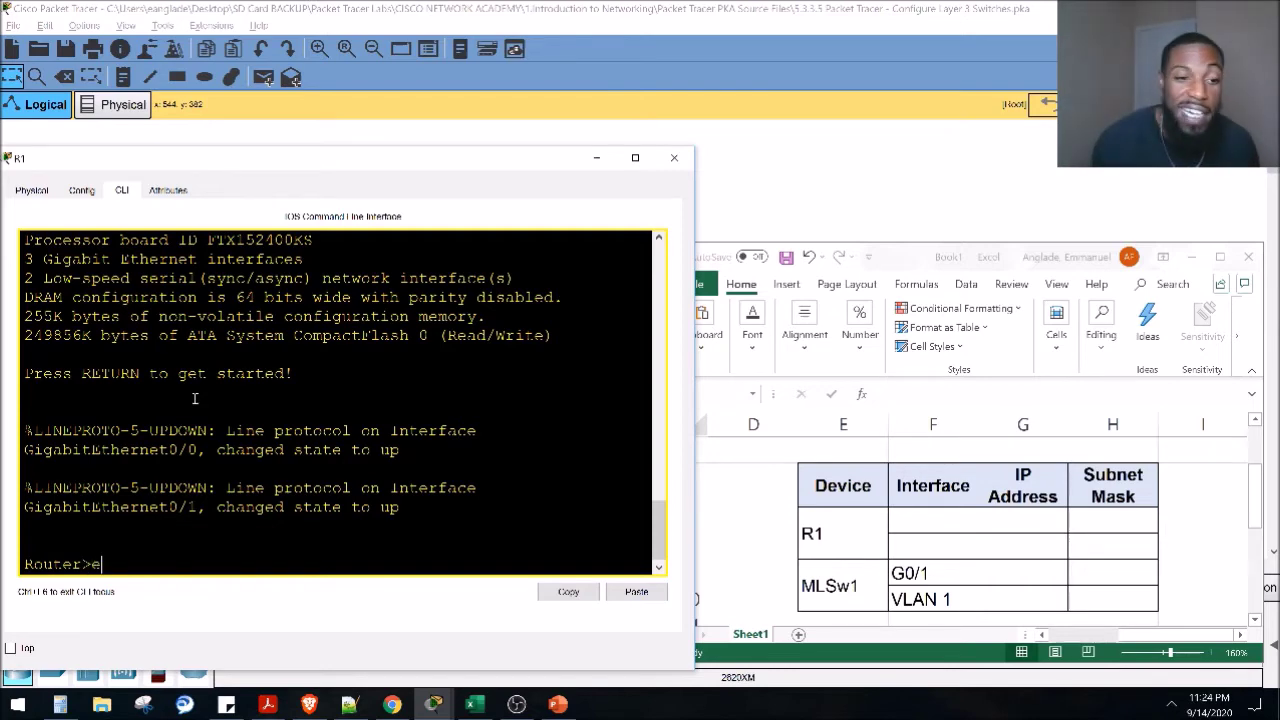
pyautogui.write('e')
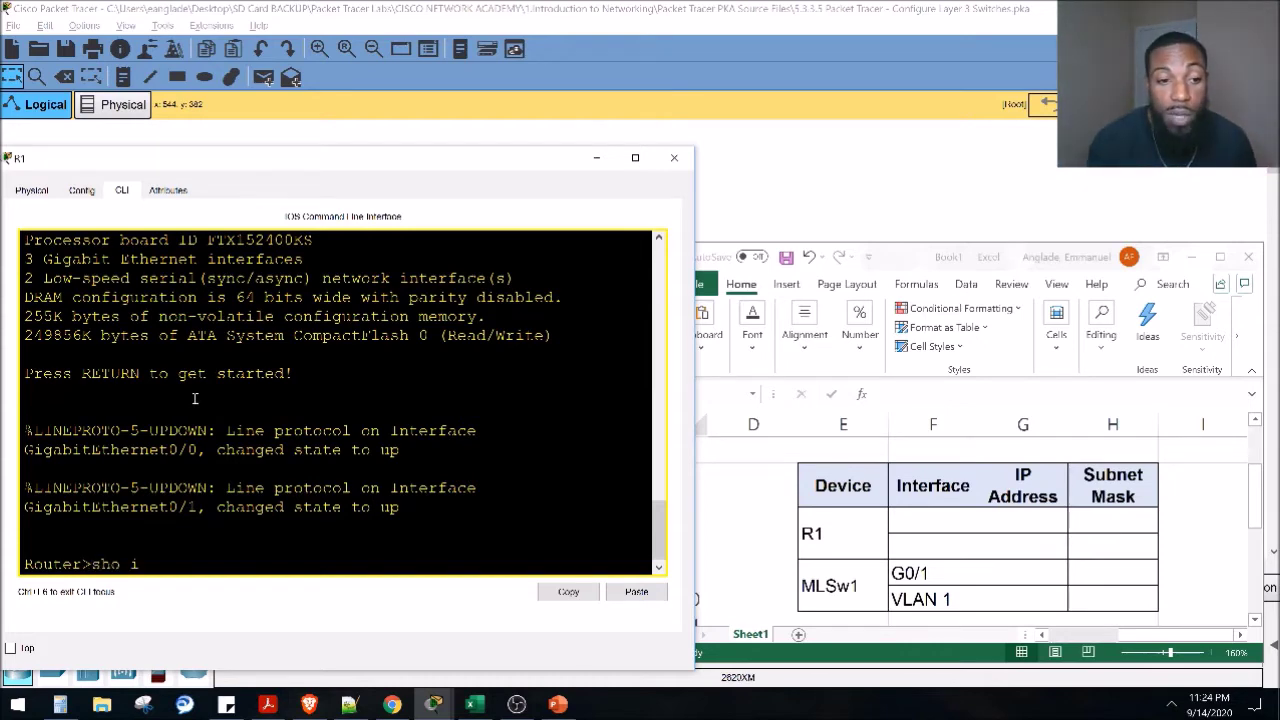
pyautogui.write('ief')
pyautogui.press('Return')
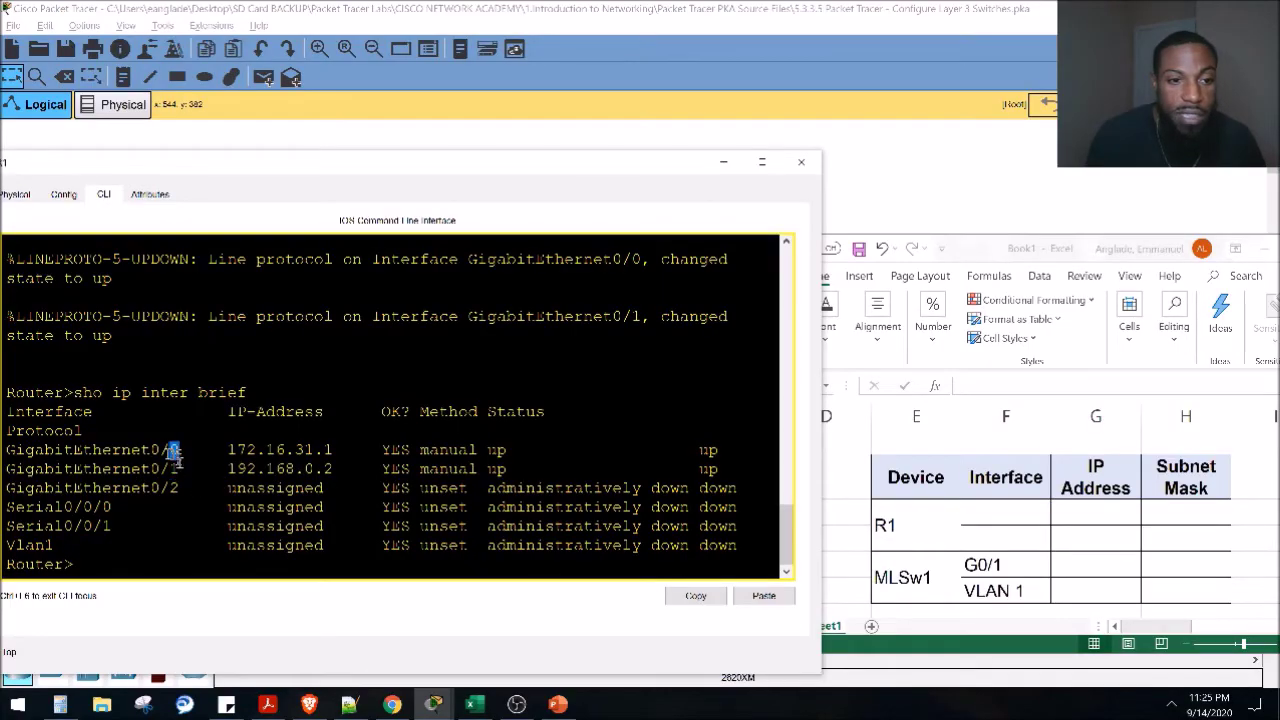
# Copy GigabitEthernet0/0 from R1's interface list into cell F7 of the Excel addressing table
pyautogui.moveTo(175, 452); pyautogui.dragTo(6, 452)
pyautogui.moveTo(188, 470); pyautogui.dragTo(765, 569)
pyautogui.moveTo(725, 470); pyautogui.dragTo(188, 450)
pyautogui.click(695, 595)
pyautogui.click(1000, 515)
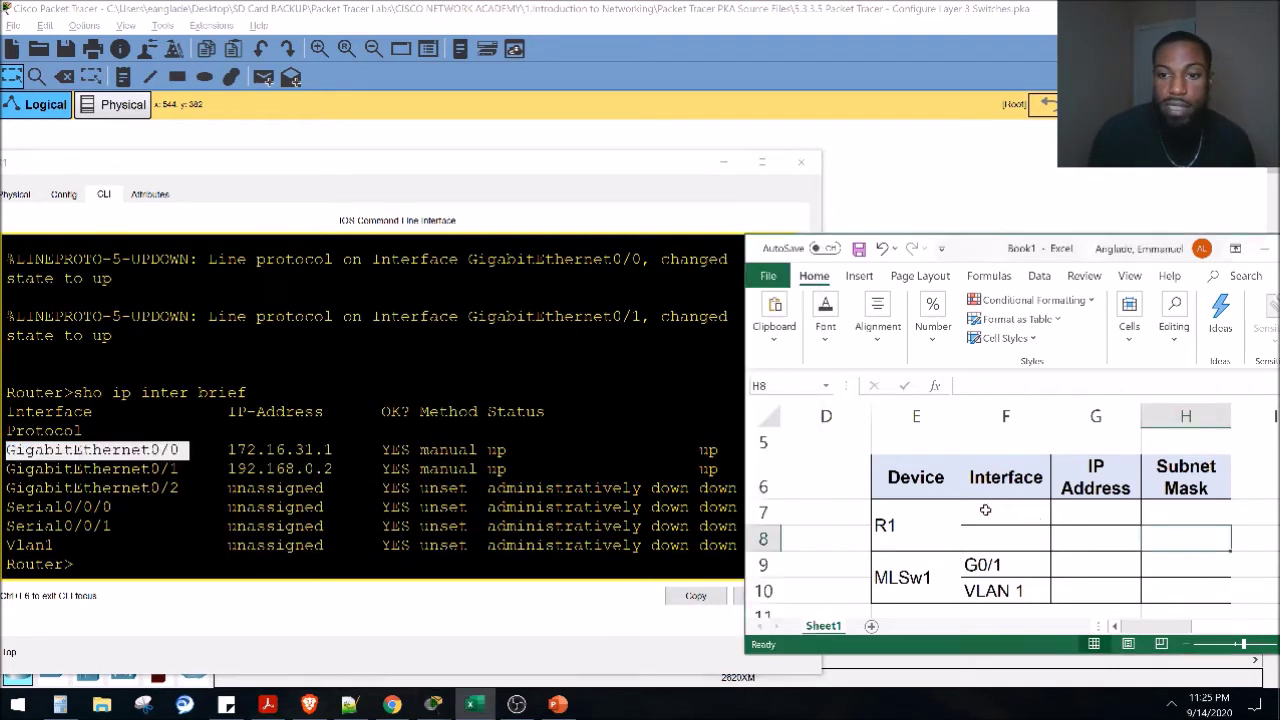
pyautogui.click(985, 510)
pyautogui.rightClick(985, 512)
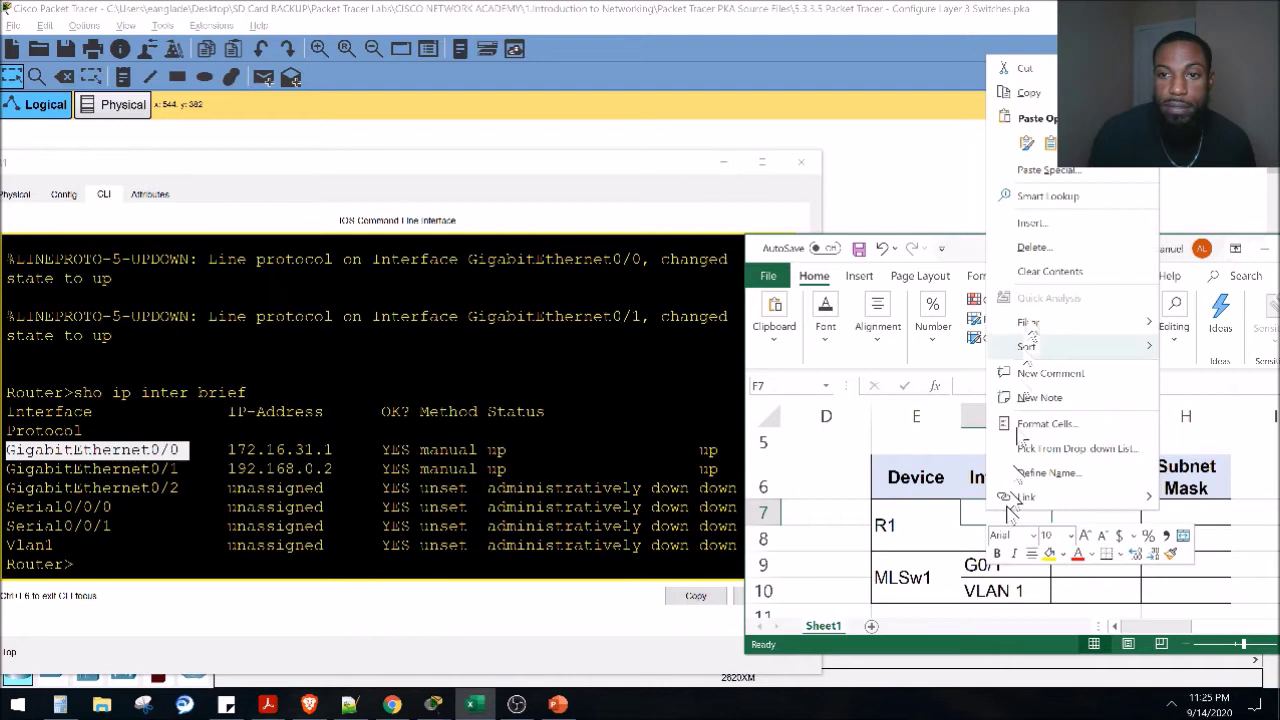
pyautogui.click(1047, 143)
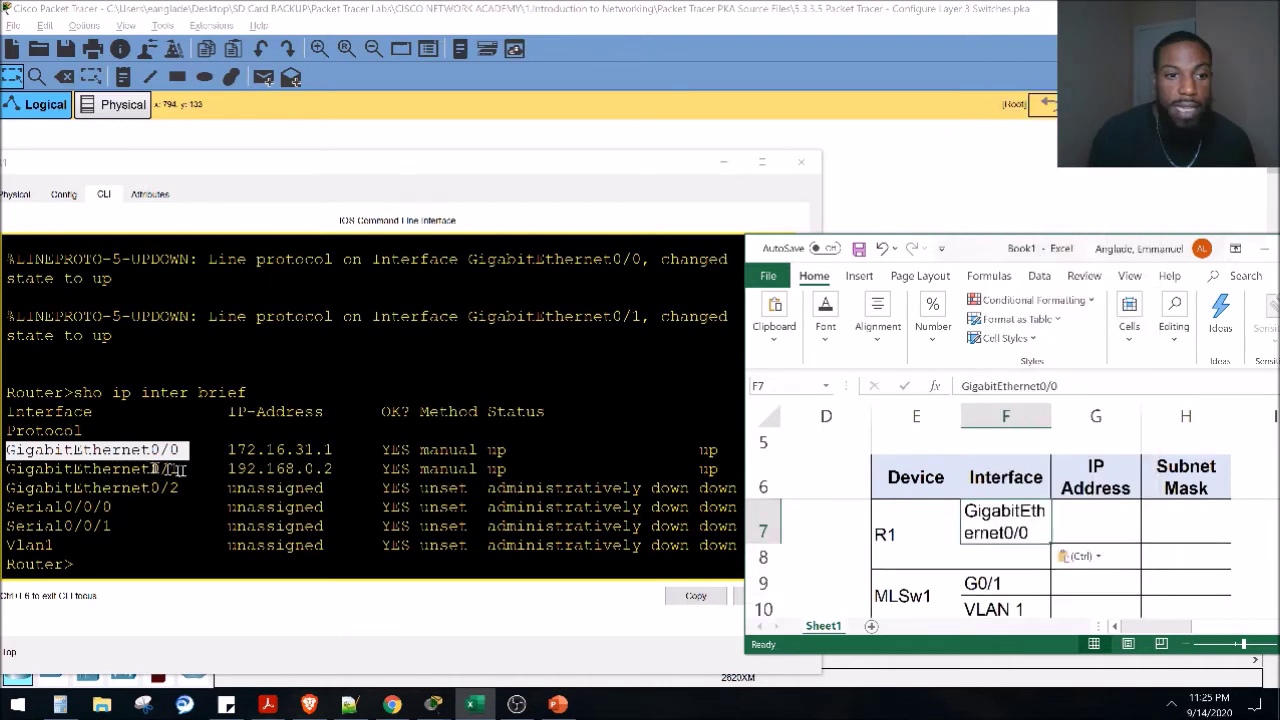
# Copy GigabitEthernet0/1 from R1's interface list into cell F8 of the Excel addressing table
pyautogui.moveTo(180, 469); pyautogui.dragTo(6, 472)
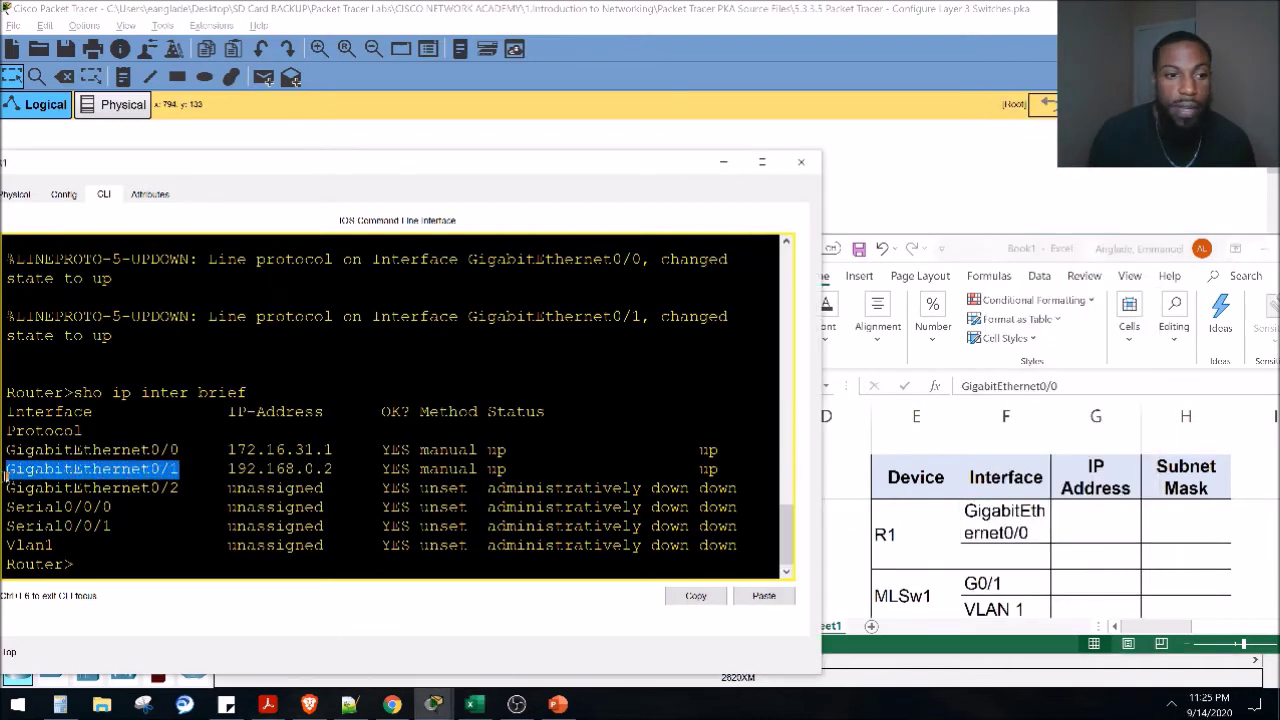
pyautogui.click(694, 598)
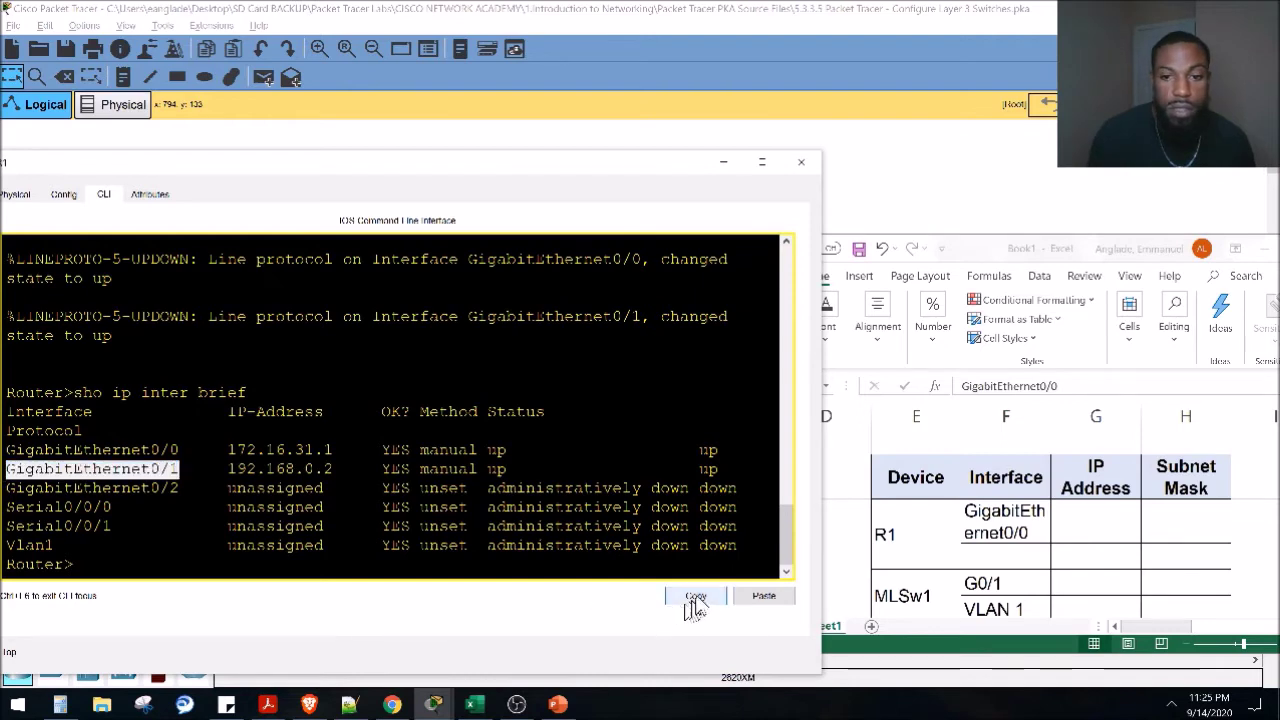
pyautogui.click(1000, 557)
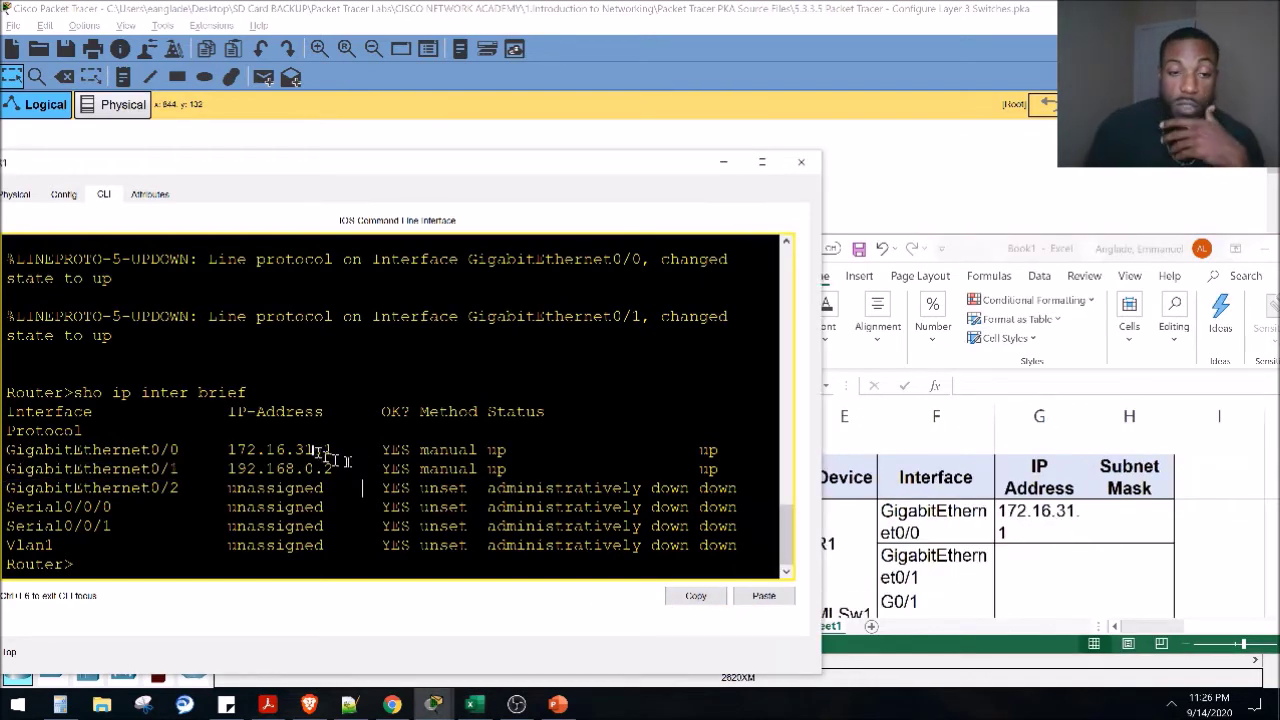
# Run "sho inter gigabitEthernet 0/0" in R1's CLI and find the prefix length on its Internet address line
pyautogui.moveTo(350, 458); pyautogui.dragTo(227, 457)
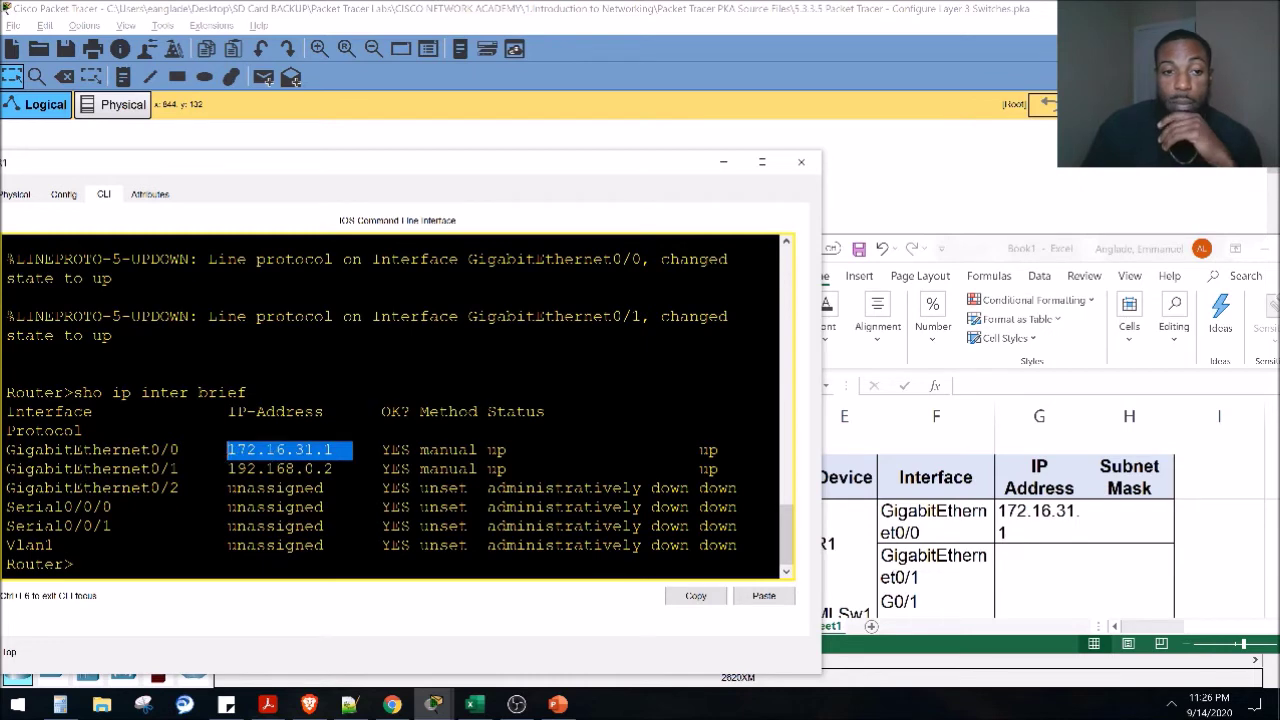
pyautogui.click(237, 468)
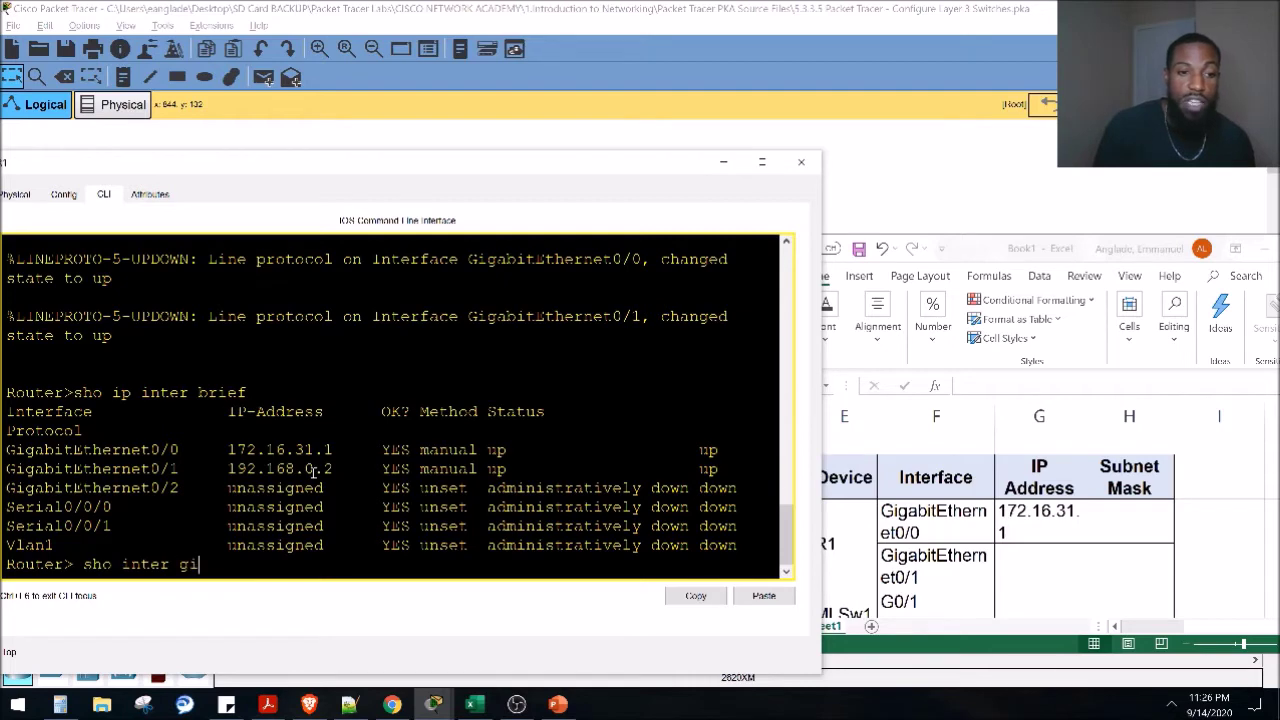
pyautogui.press('Tab')
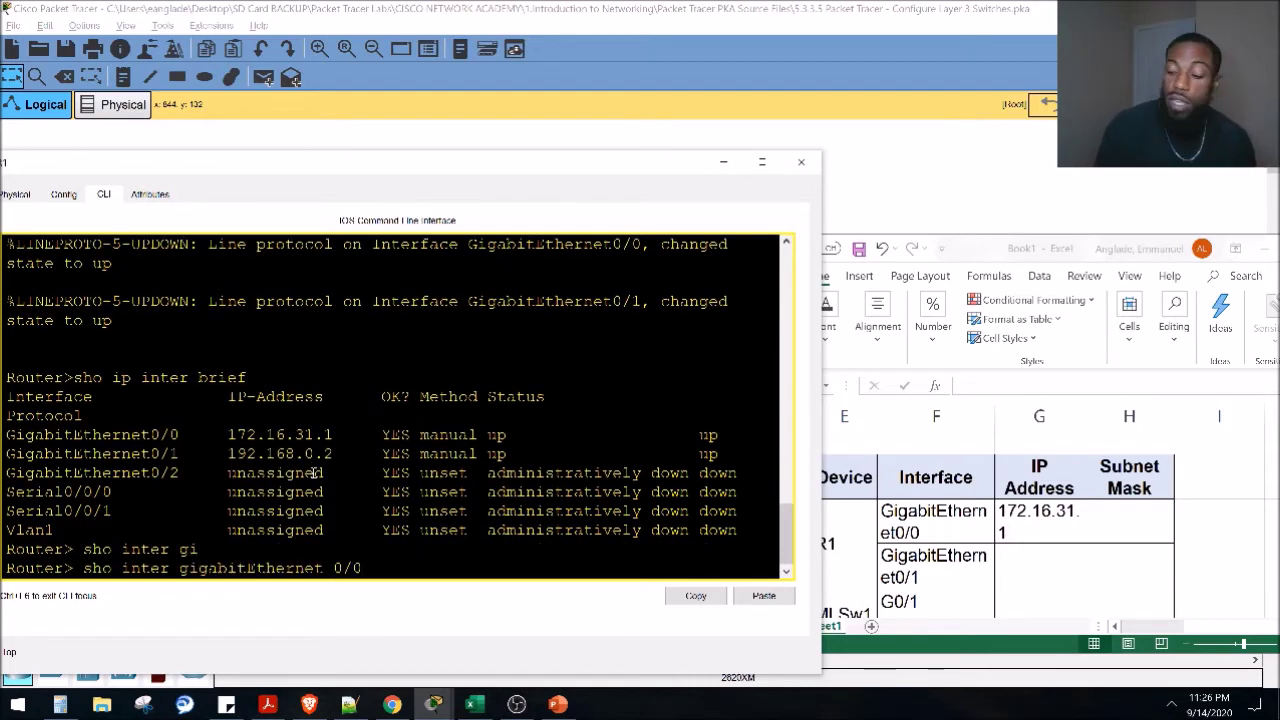
pyautogui.press('Return')
pyautogui.scroll(3, 200, 420)
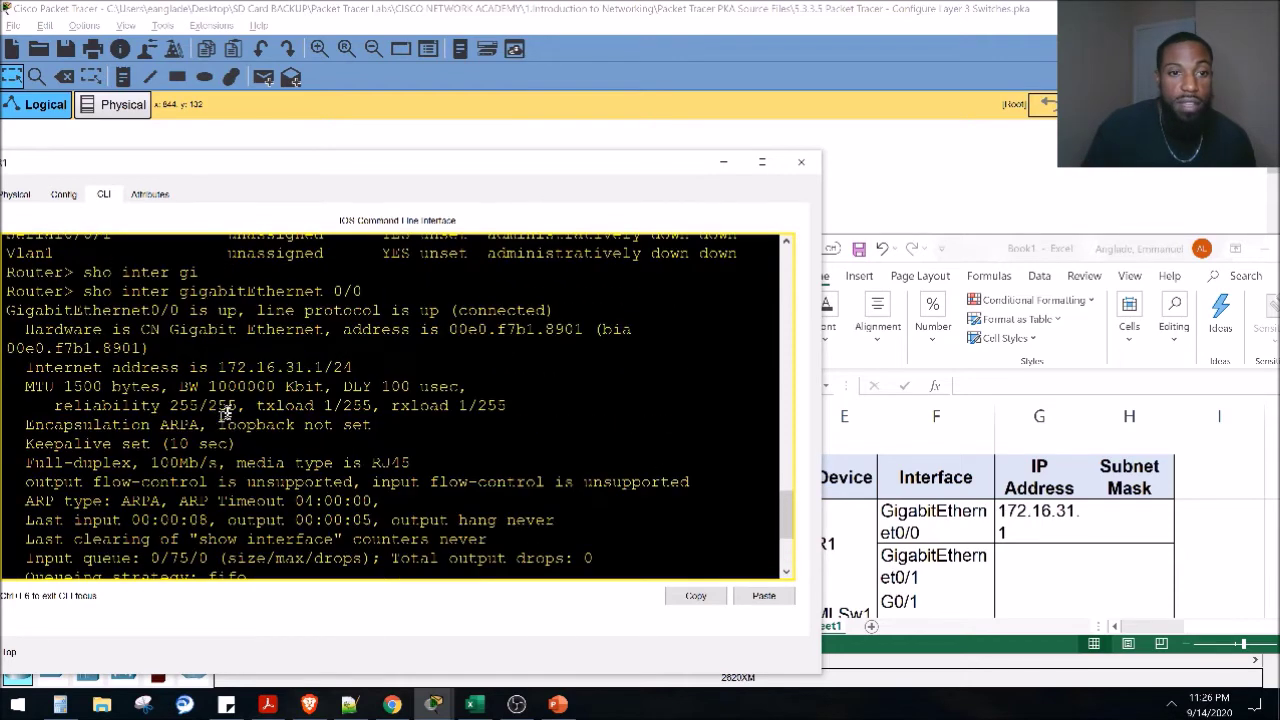
pyautogui.moveTo(360, 369); pyautogui.dragTo(318, 370)
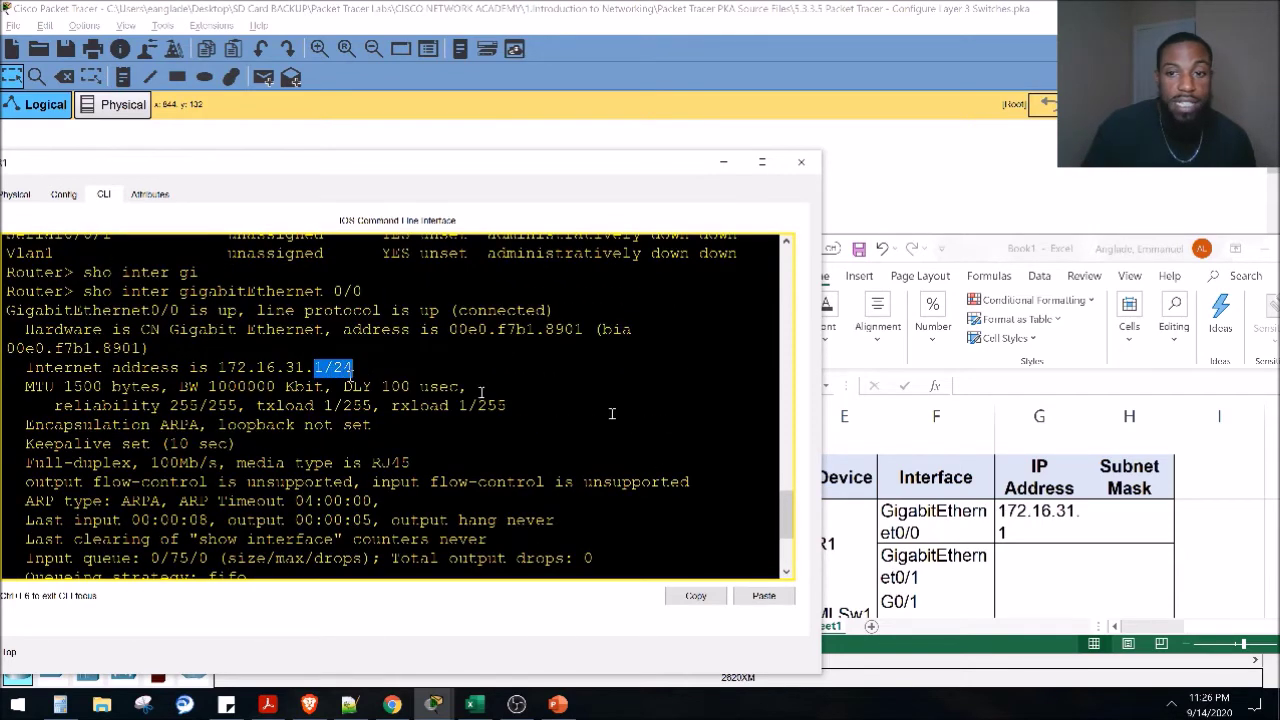
# Enter 255.255.255.0 in cell H7 of the Excel addressing table as R1's GigabitEthernet0/0 subnet mask
pyautogui.click(1154, 537)
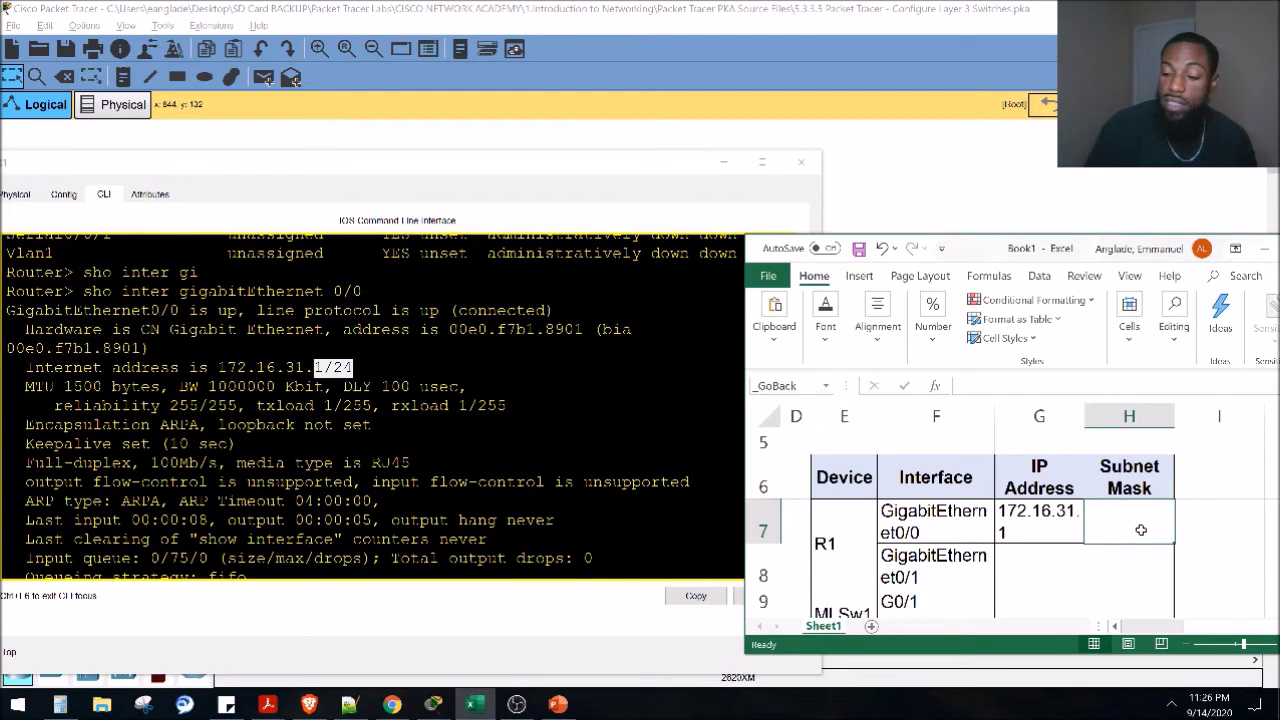
pyautogui.write('255.')
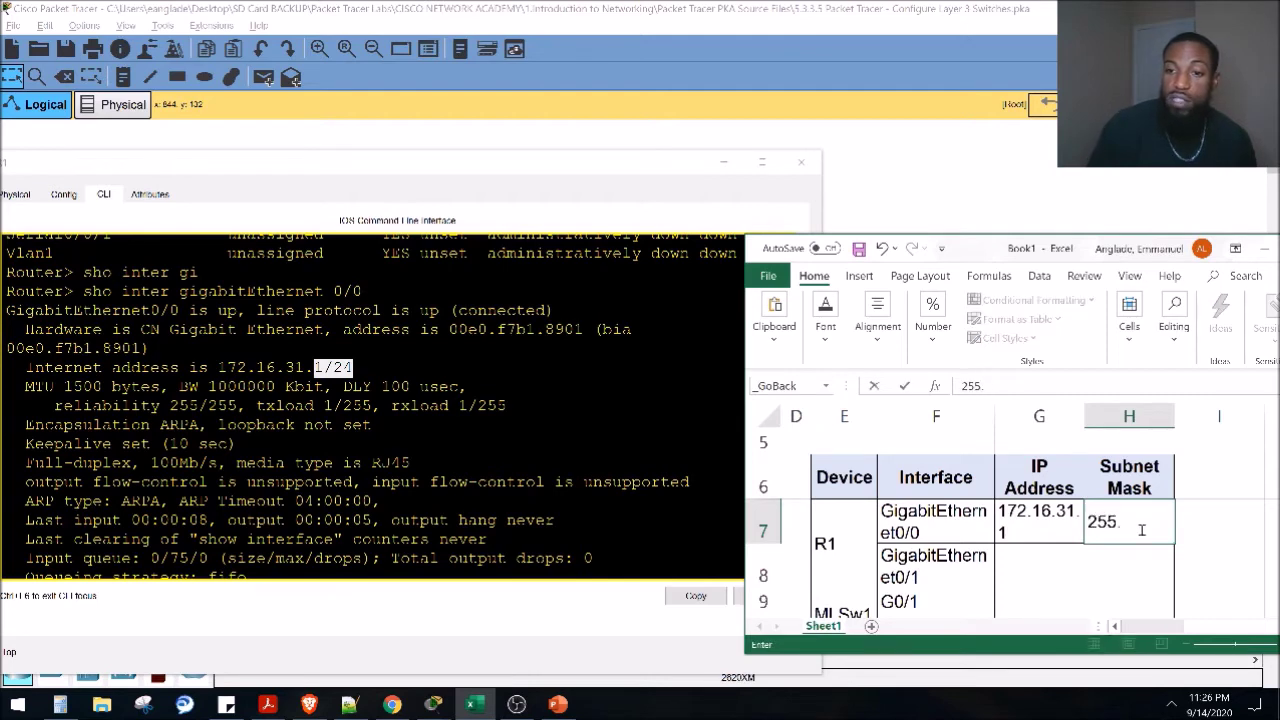
pyautogui.write('255.255.0')
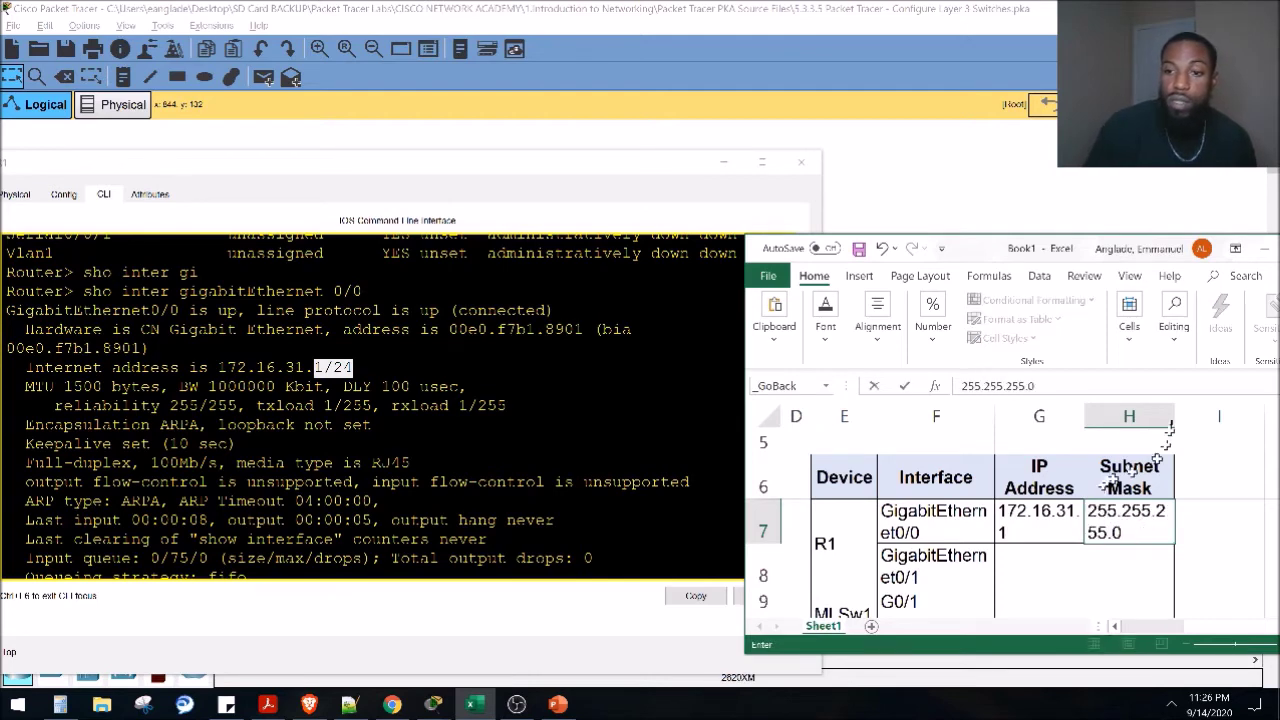
# Widen the Subnet Mask and IP Address columns so their addresses each fit on one line
pyautogui.moveTo(1129, 417); pyautogui.dragTo(1176, 417)
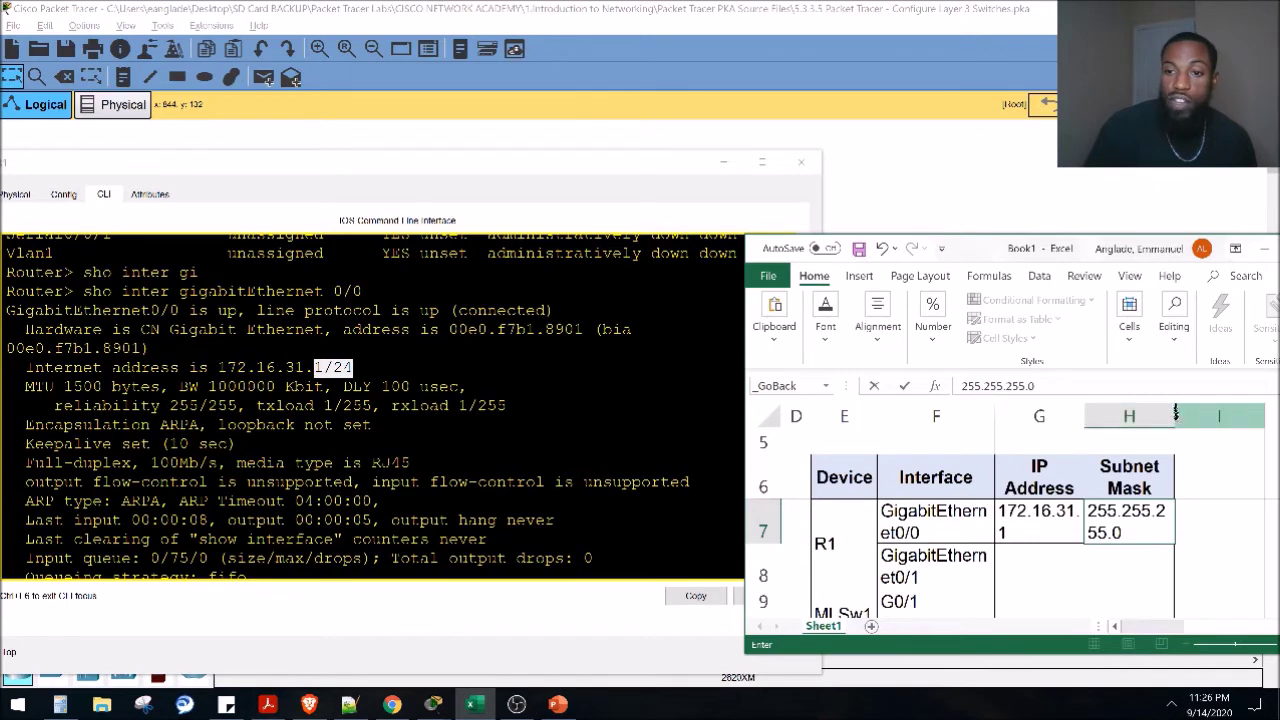
pyautogui.moveTo(1173, 407); pyautogui.dragTo(1232, 408)
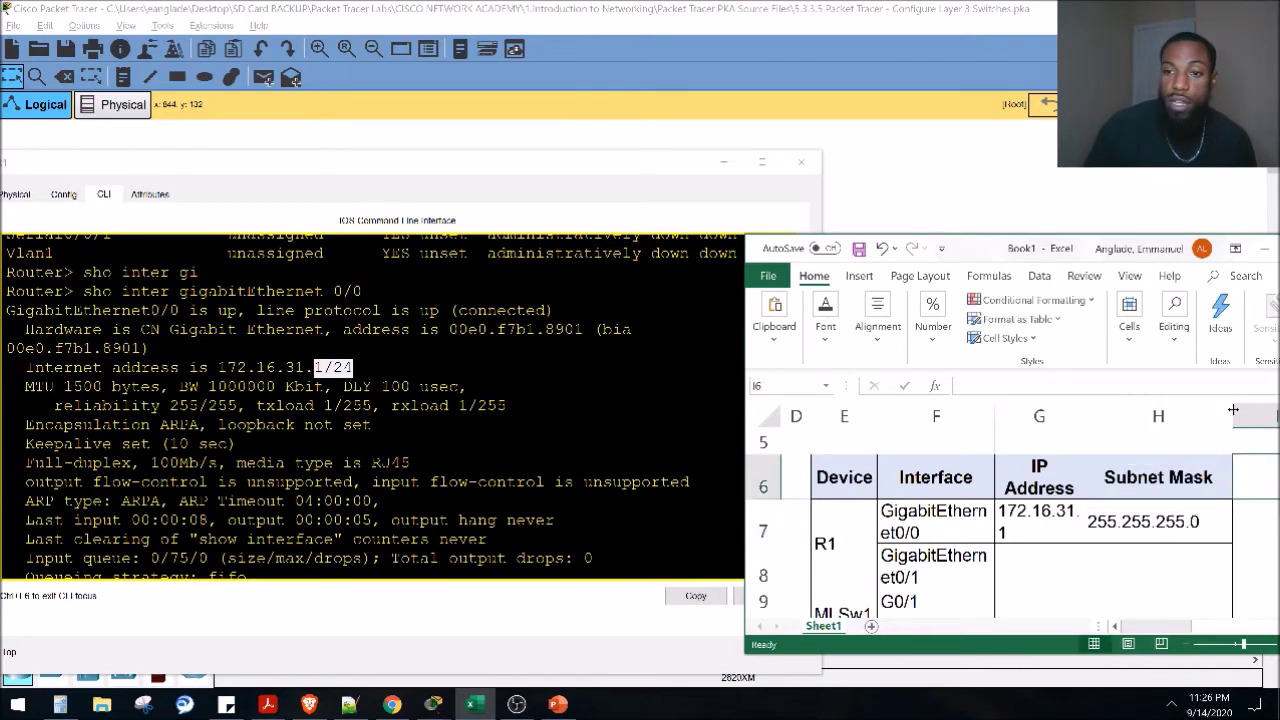
pyautogui.click(1034, 562)
pyautogui.moveTo(1086, 409); pyautogui.dragTo(1110, 416)
# Return to R1's CLI, quit the paged output and try "sho inter gigabitEthernet 0/1 switchport"
pyautogui.click(433, 704)
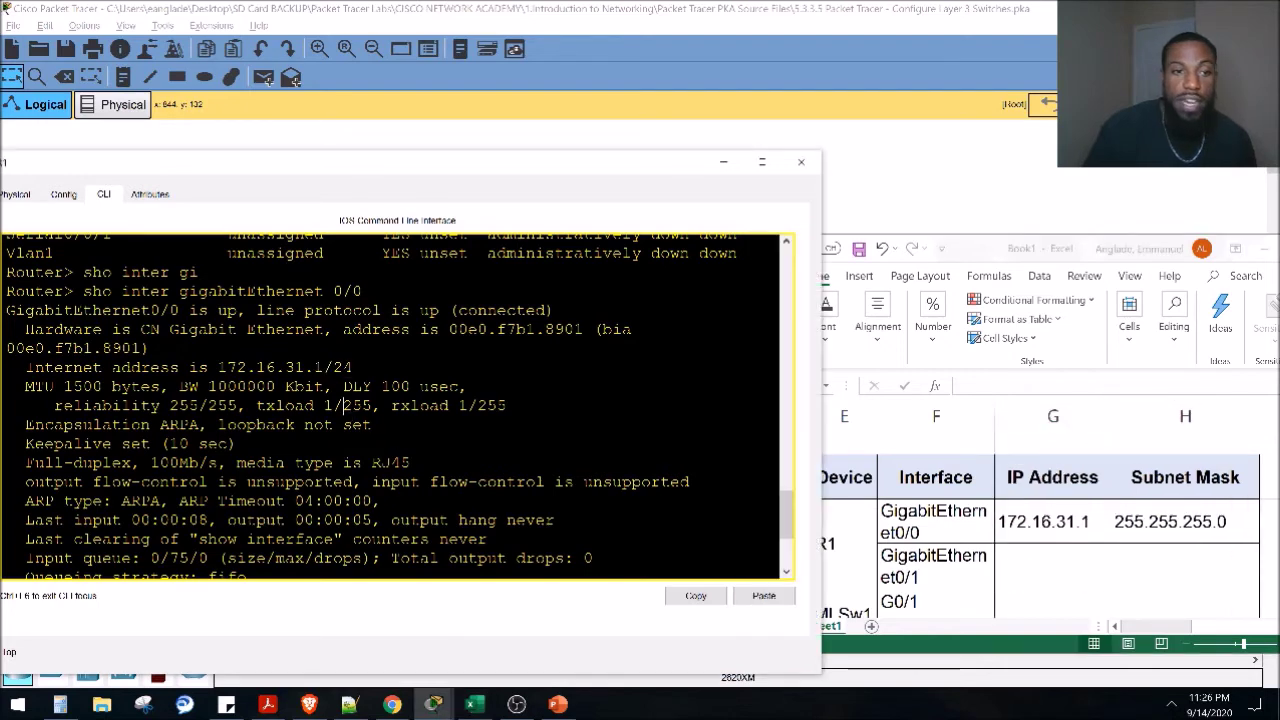
pyautogui.scroll(-4, 400, 400)
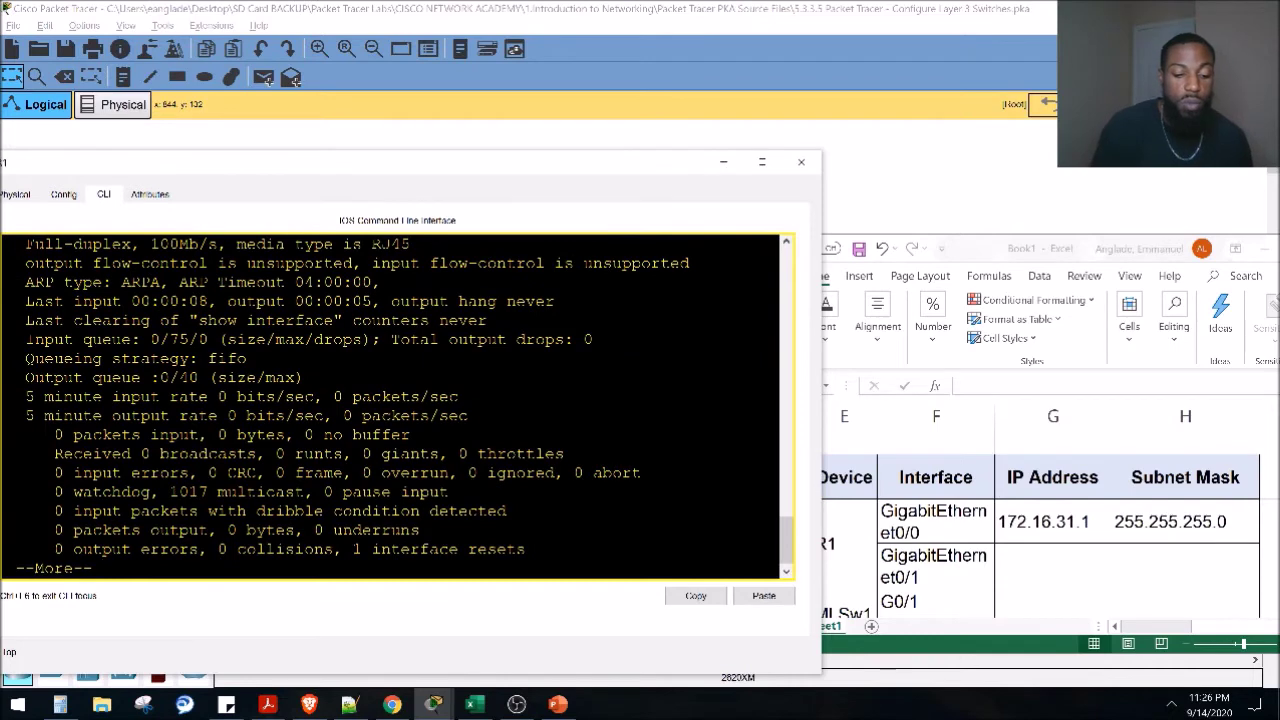
pyautogui.write('q')
pyautogui.write(' sho inter gigabitEthernet 0/0')
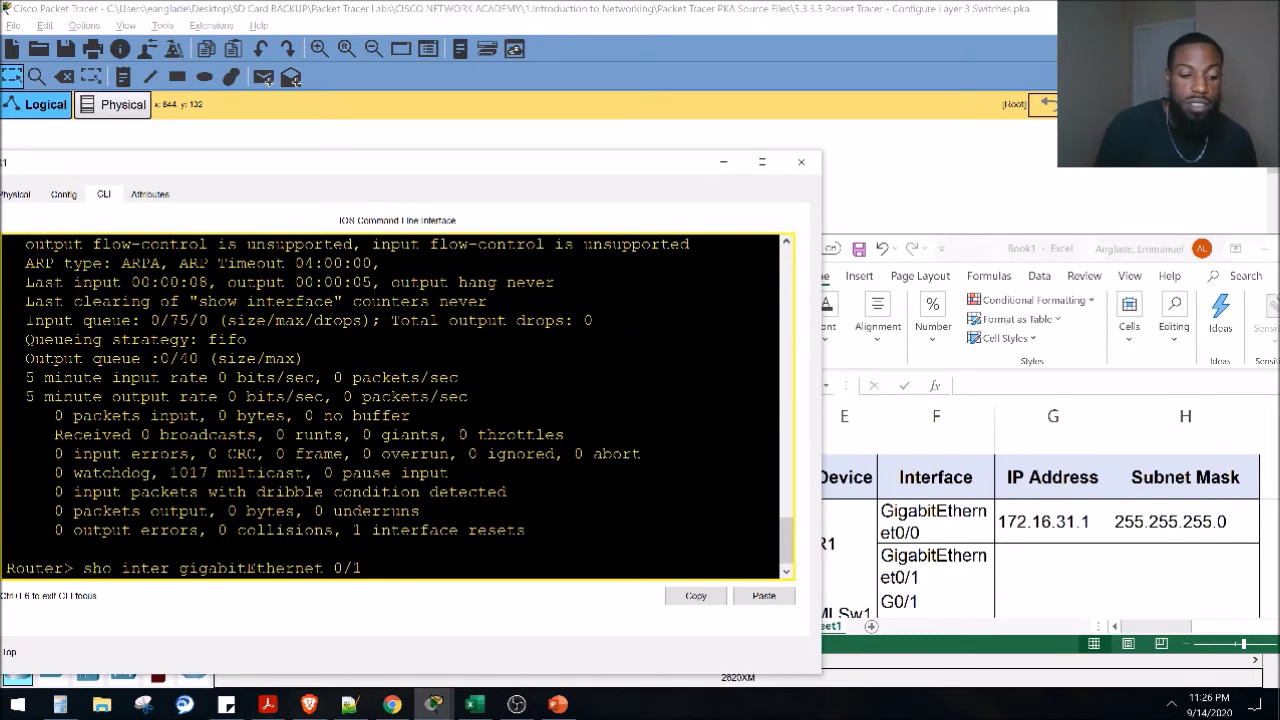
pyautogui.write(' sw')
pyautogui.press('Tab')
pyautogui.press('Return')
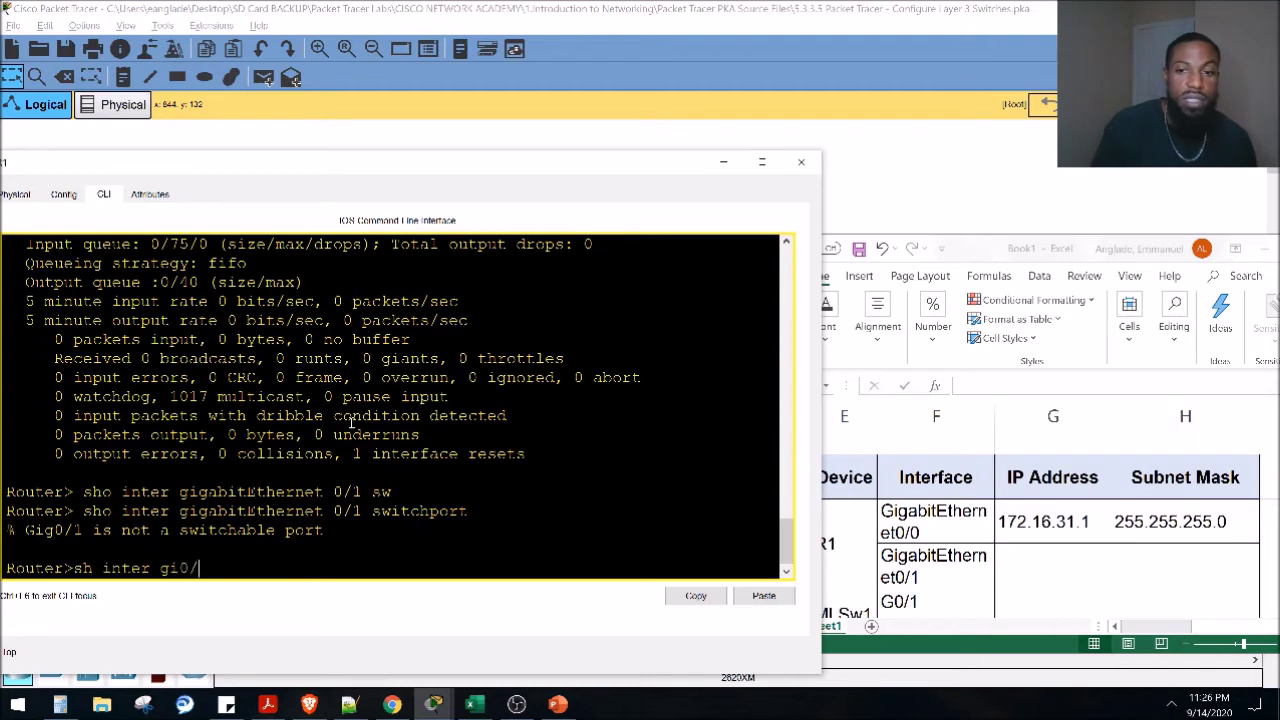
# Run "sh inter gi0/1" in R1's CLI and find the Internet address line with its prefix length
pyautogui.write('sh inter gi0/1')
pyautogui.press('Return')
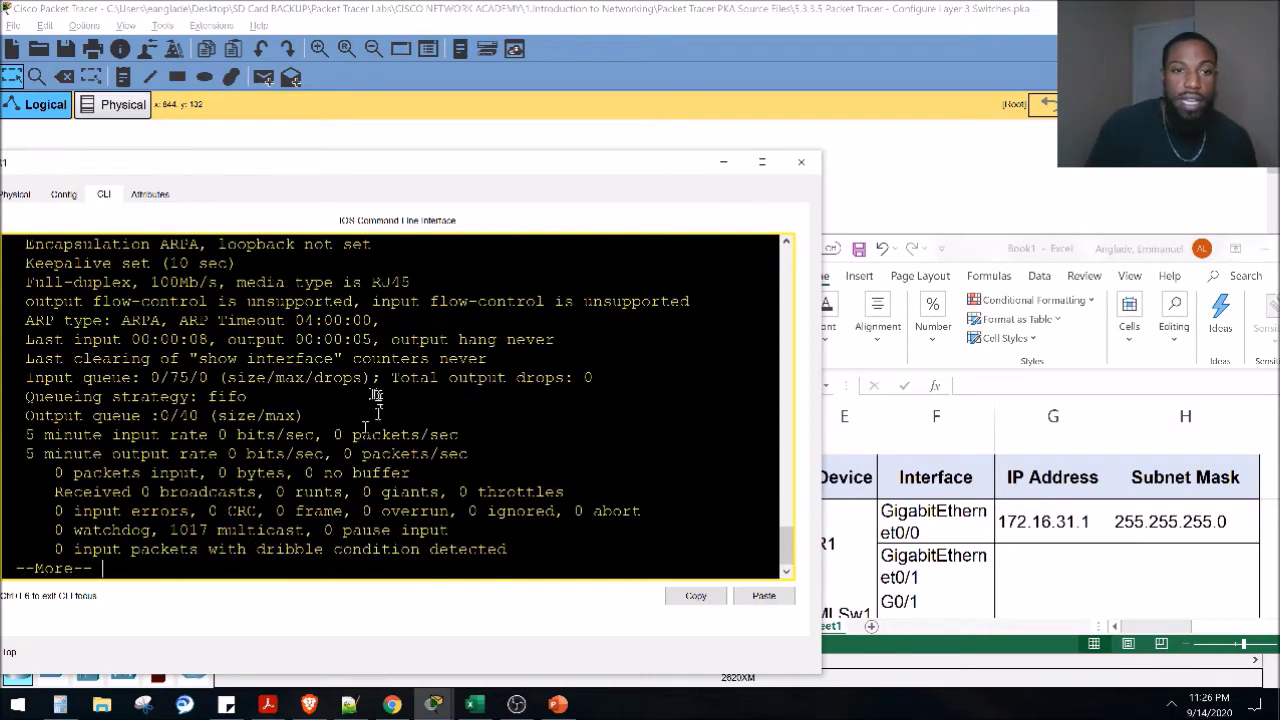
pyautogui.scroll(3, 370, 390)
pyautogui.moveTo(358, 369); pyautogui.dragTo(322, 368)
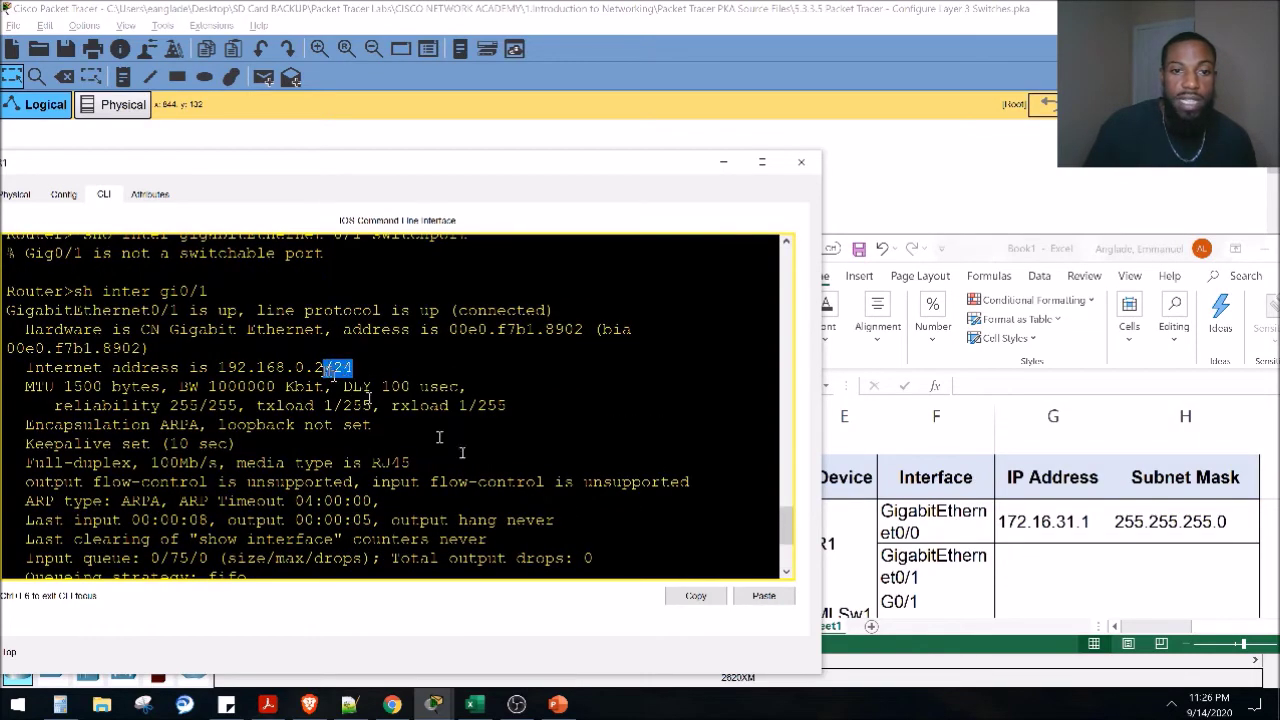
# Document R1's GigabitEthernet0/1 in the Excel table with 192.168.0.2 in G8 and subnet mask 255.255.255.0 in H8
pyautogui.click(1052, 566)
pyautogui.moveTo(218, 368); pyautogui.dragTo(325, 368)
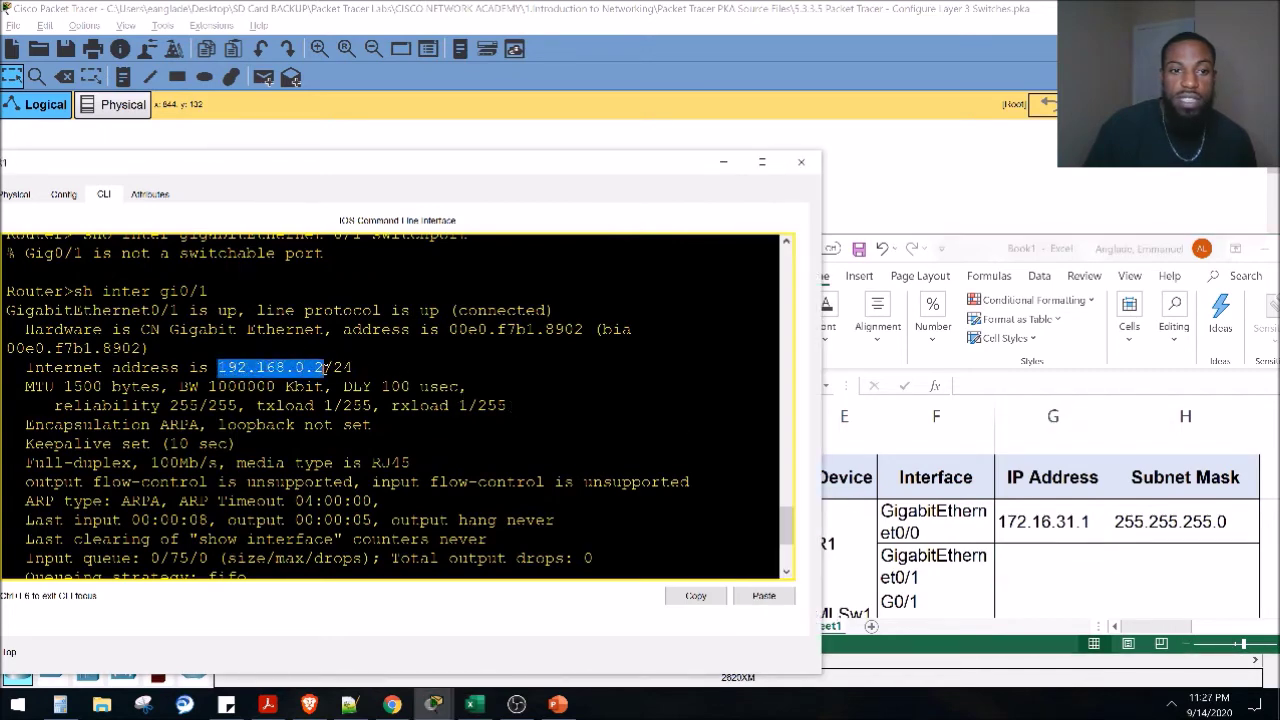
pyautogui.click(1022, 561)
pyautogui.write('192.')
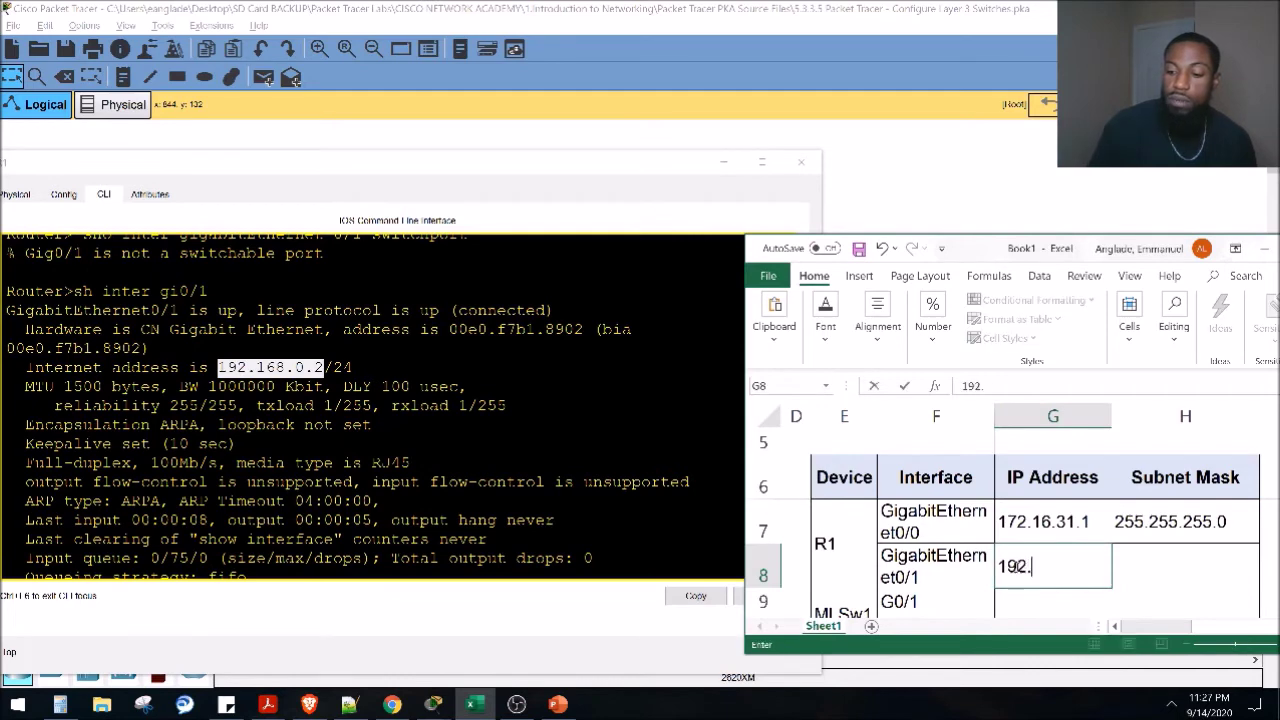
pyautogui.write('168.0.2')
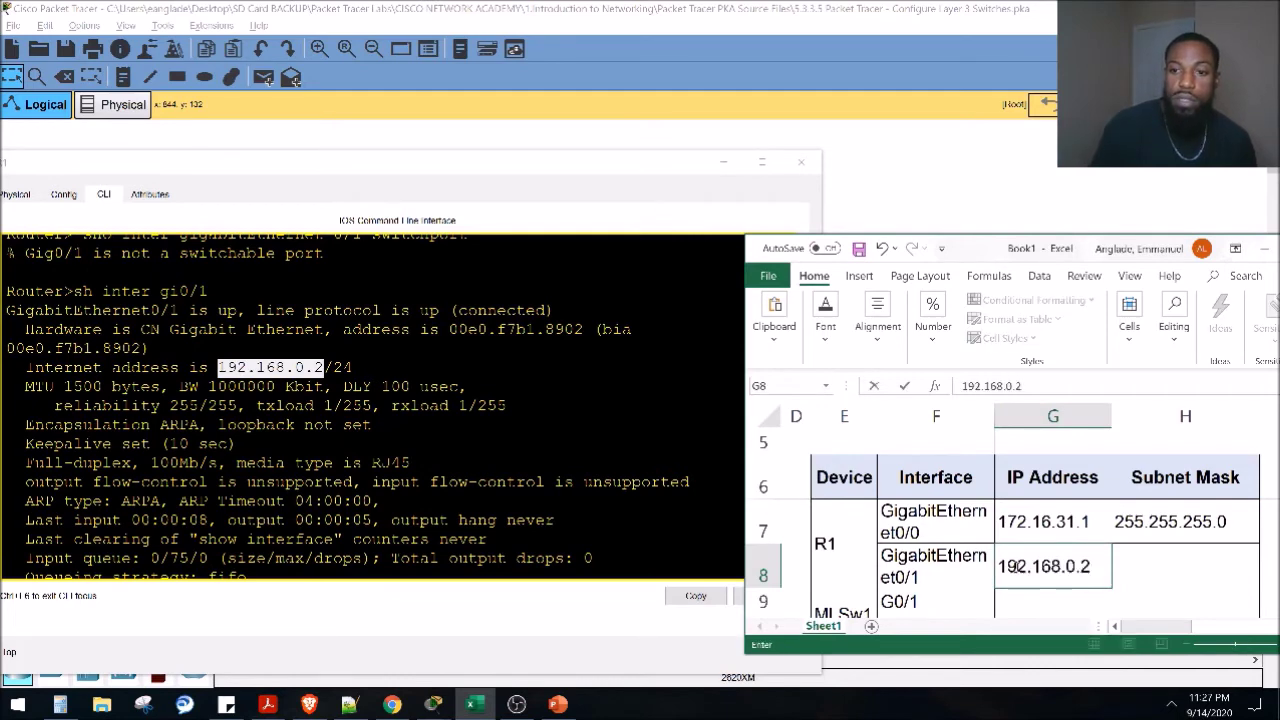
pyautogui.press('Tab')
pyautogui.write('255.255.255.0')
pyautogui.scroll(-1, 1100, 525)
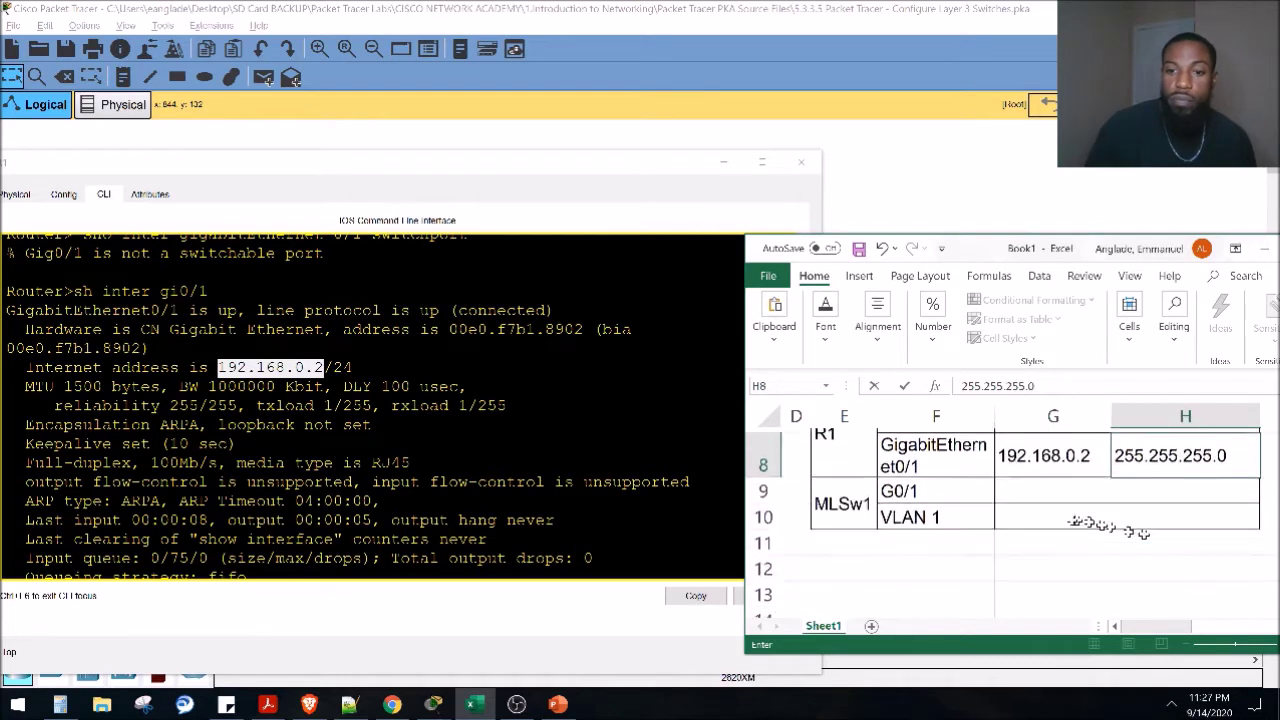
pyautogui.press('Return')
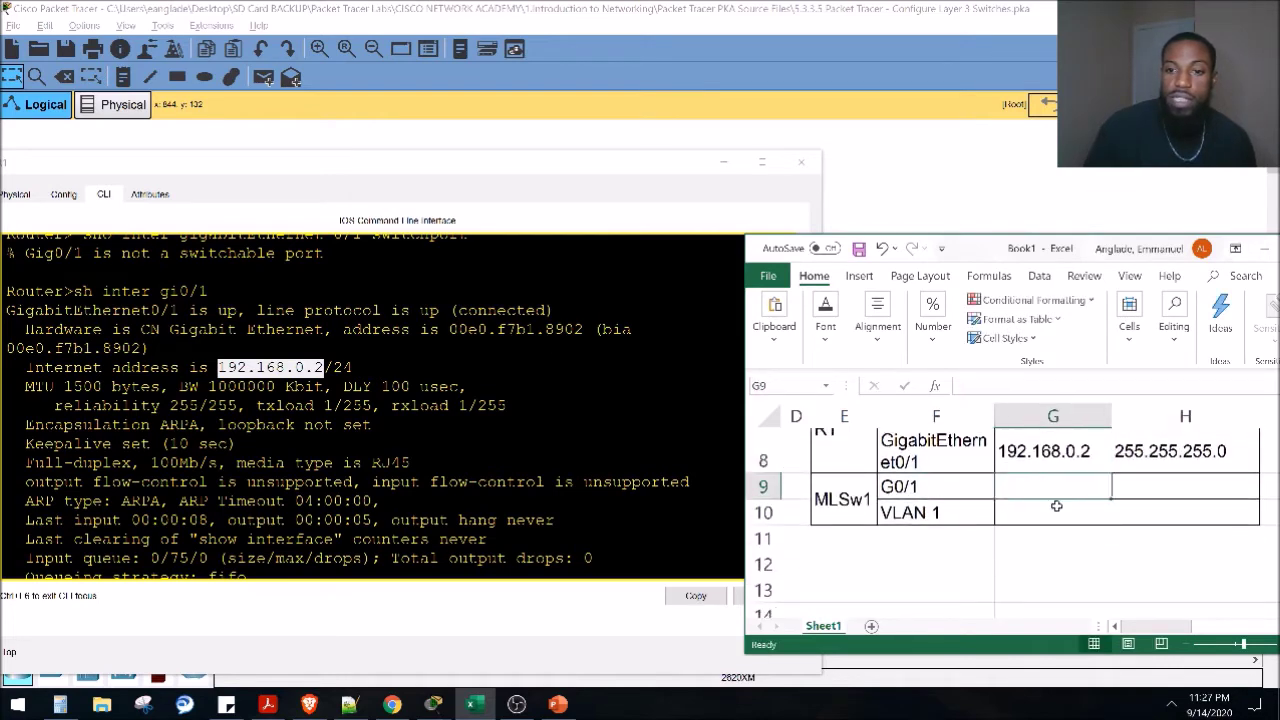
# Check the MLSw1 and R1 rows of the addressing table and close R1's device window
pyautogui.click(1180, 506)
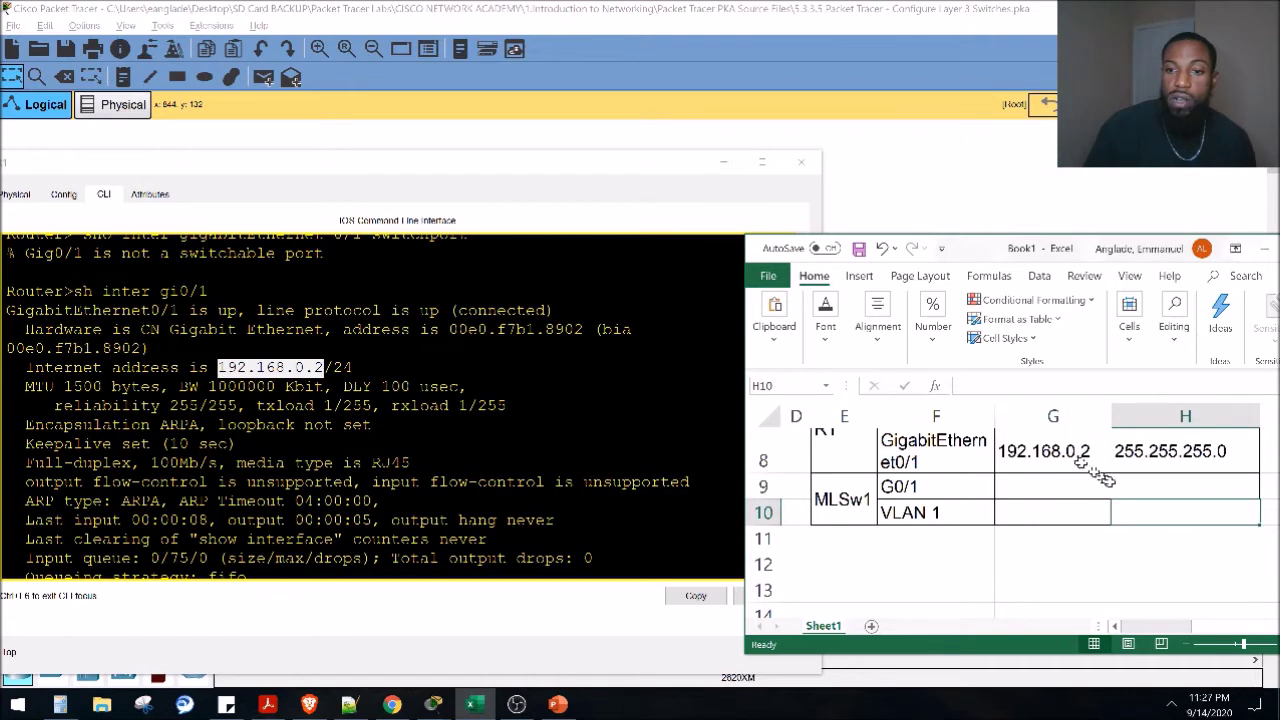
pyautogui.scroll(1, 1080, 465)
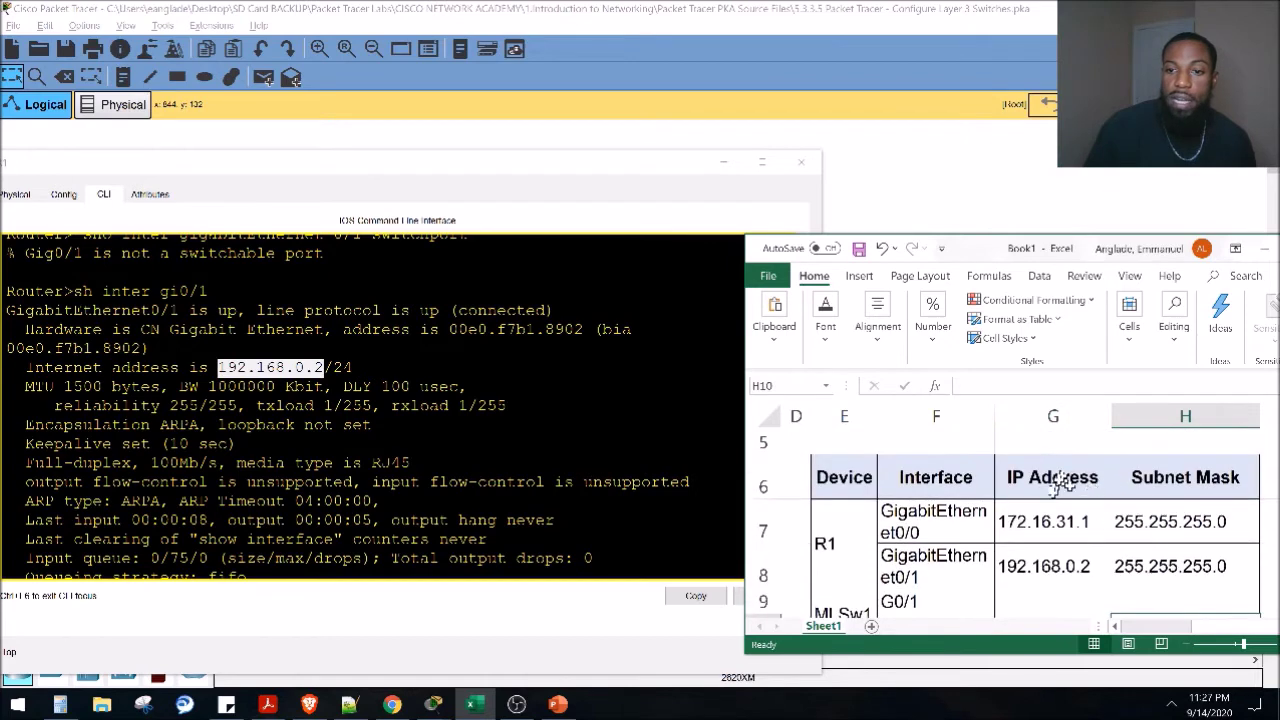
pyautogui.click(805, 162)
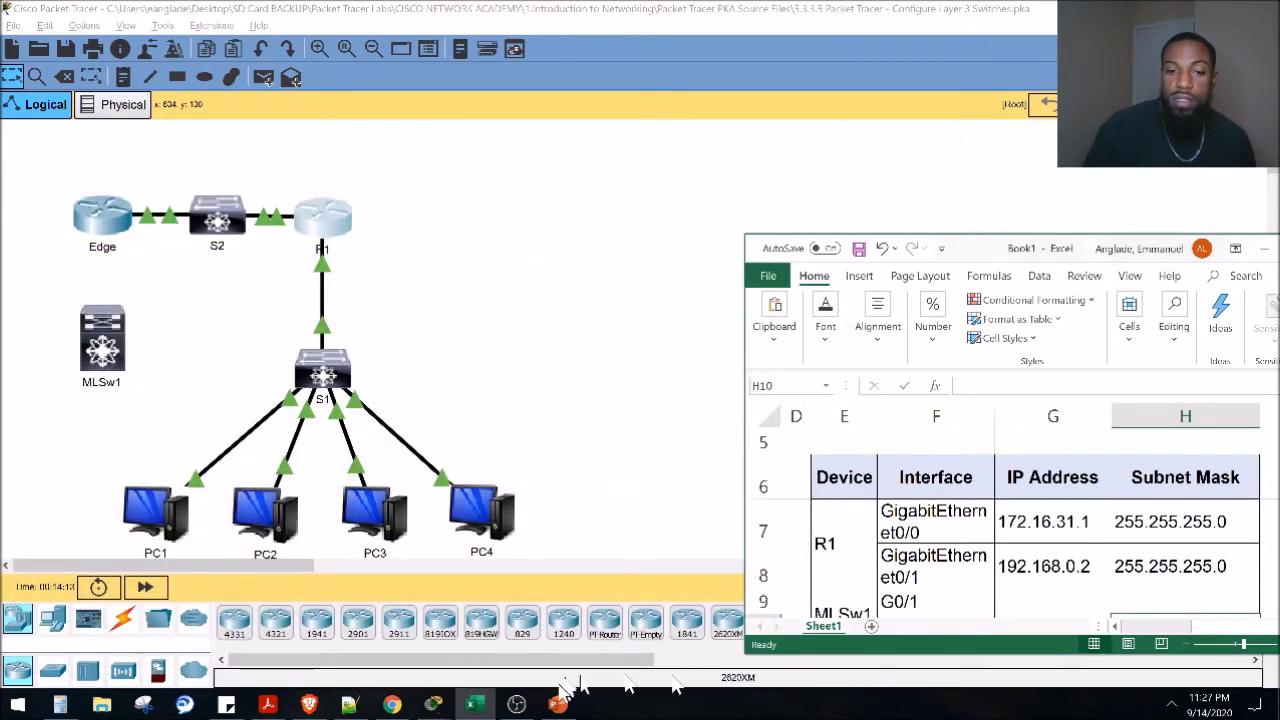
# Switch to the Packet Tracer activity instructions and read the Part 1 tasks through the heading of Part 2, Step 1
pyautogui.click(433, 704)
pyautogui.moveTo(797, 449); pyautogui.dragTo(1010, 462)
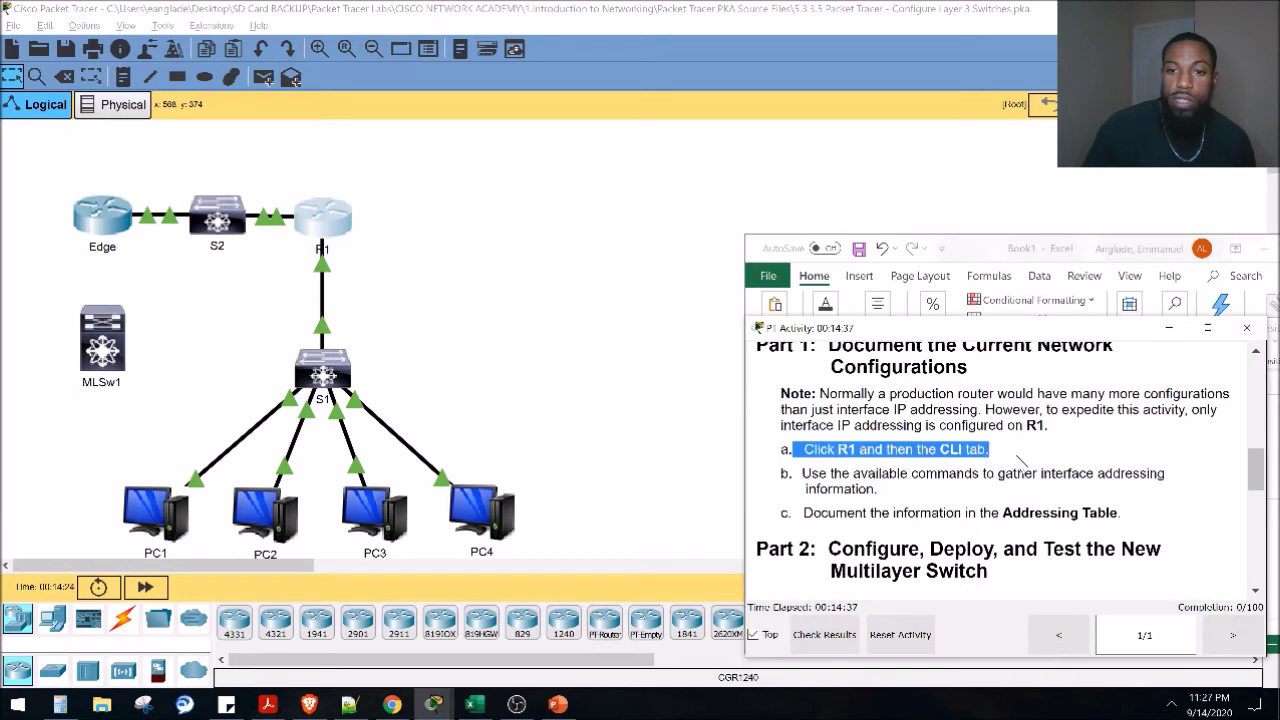
pyautogui.moveTo(829, 489); pyautogui.dragTo(880, 490)
pyautogui.scroll(-3, 880, 490)
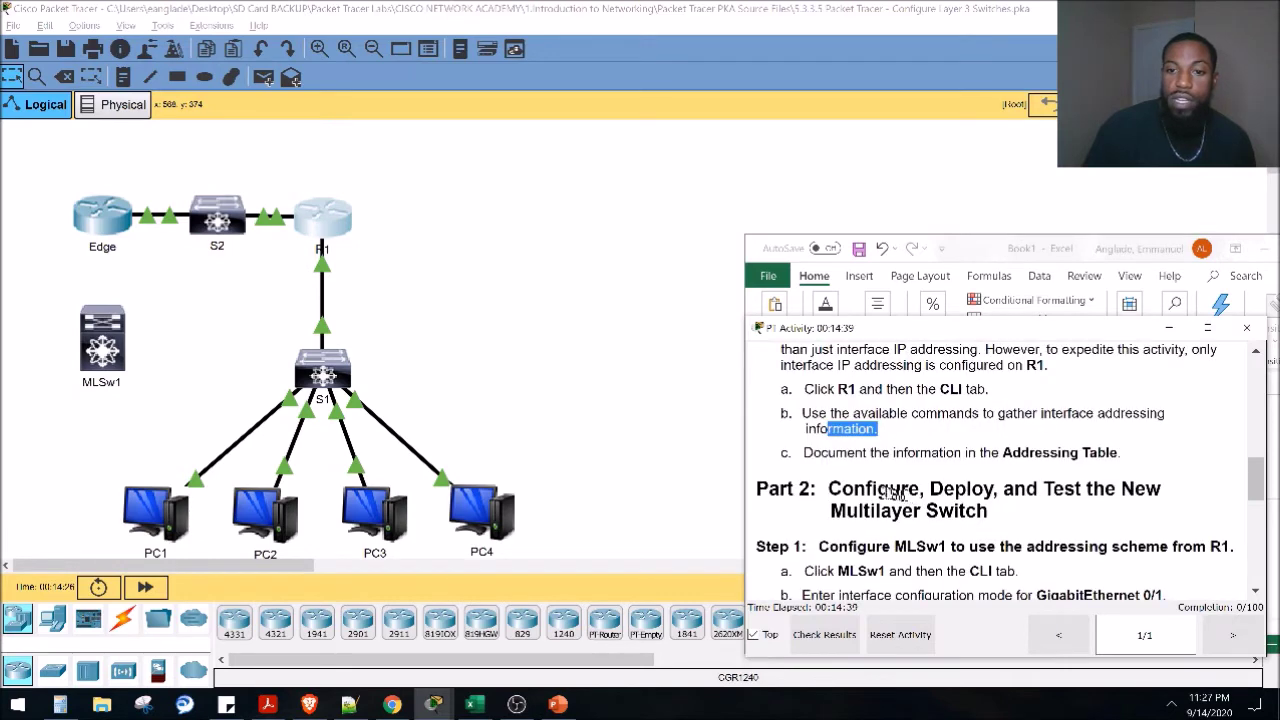
pyautogui.moveTo(842, 429); pyautogui.dragTo(954, 465)
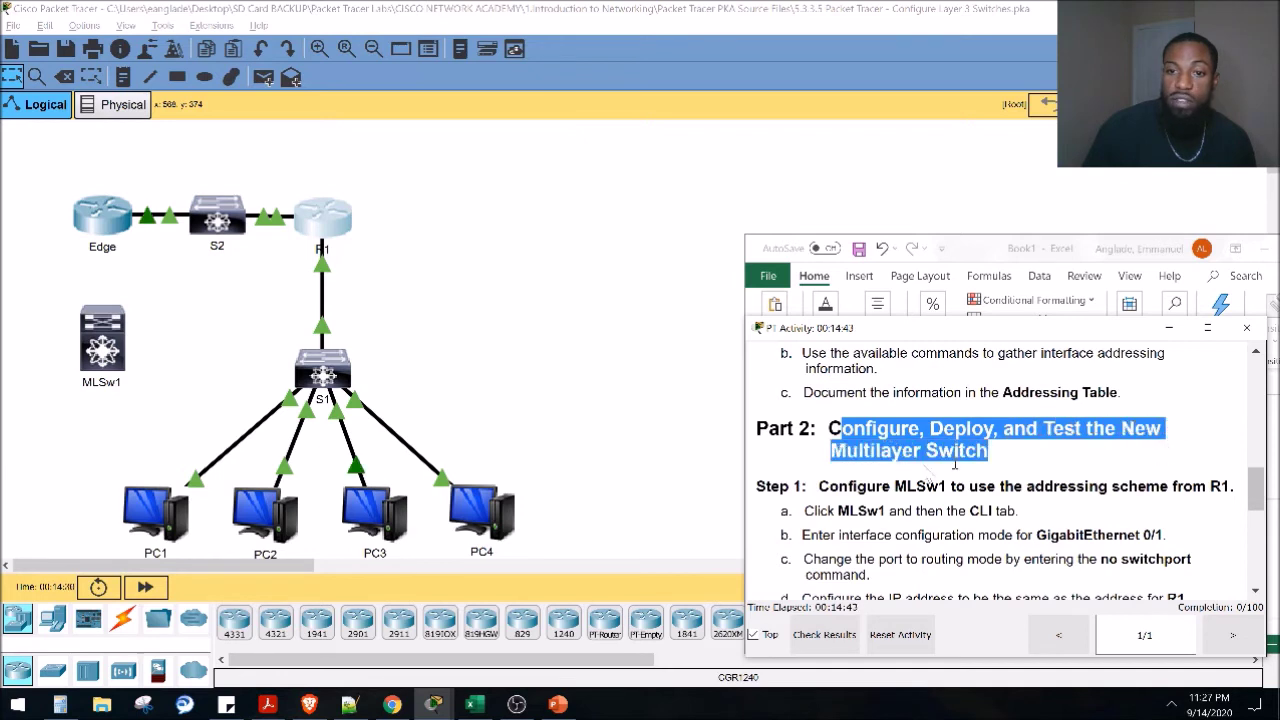
pyautogui.moveTo(818, 486); pyautogui.dragTo(1238, 497)
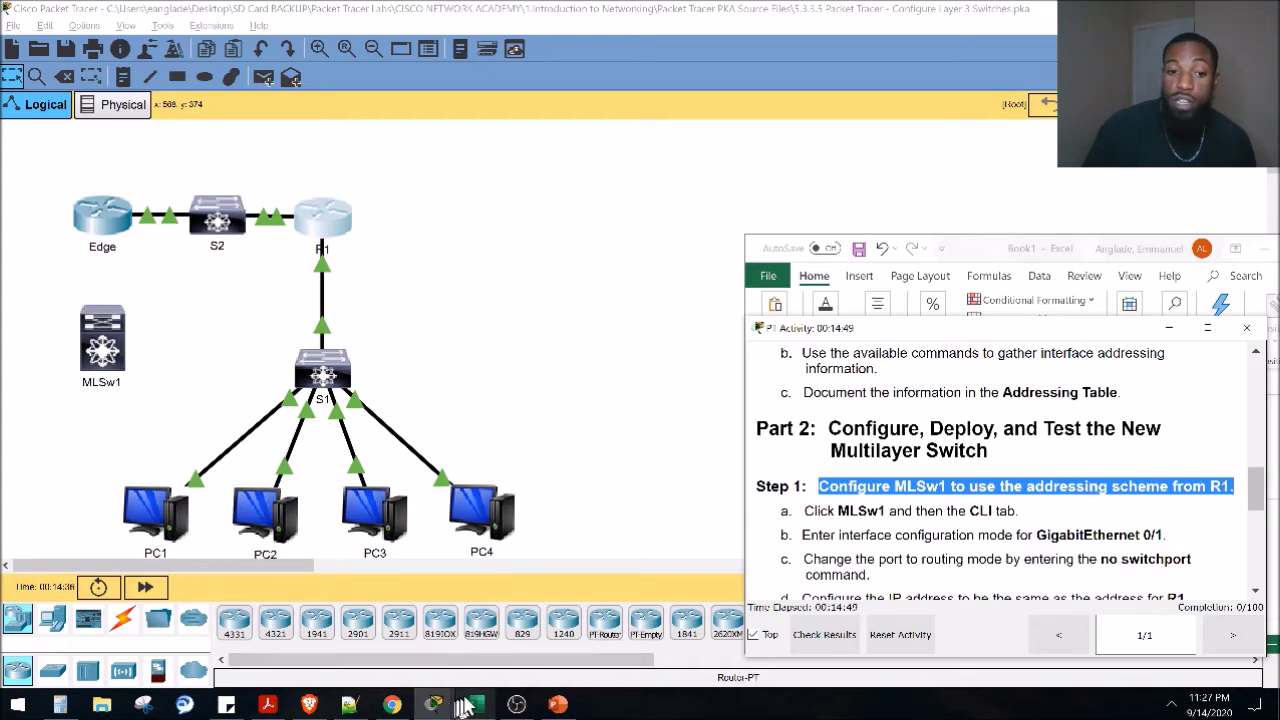
# Minimize the instructions, review R1's rows E7:H8 in the addressing table, and reposition the Excel window
pyautogui.click(1168, 318)
pyautogui.click(1168, 328)
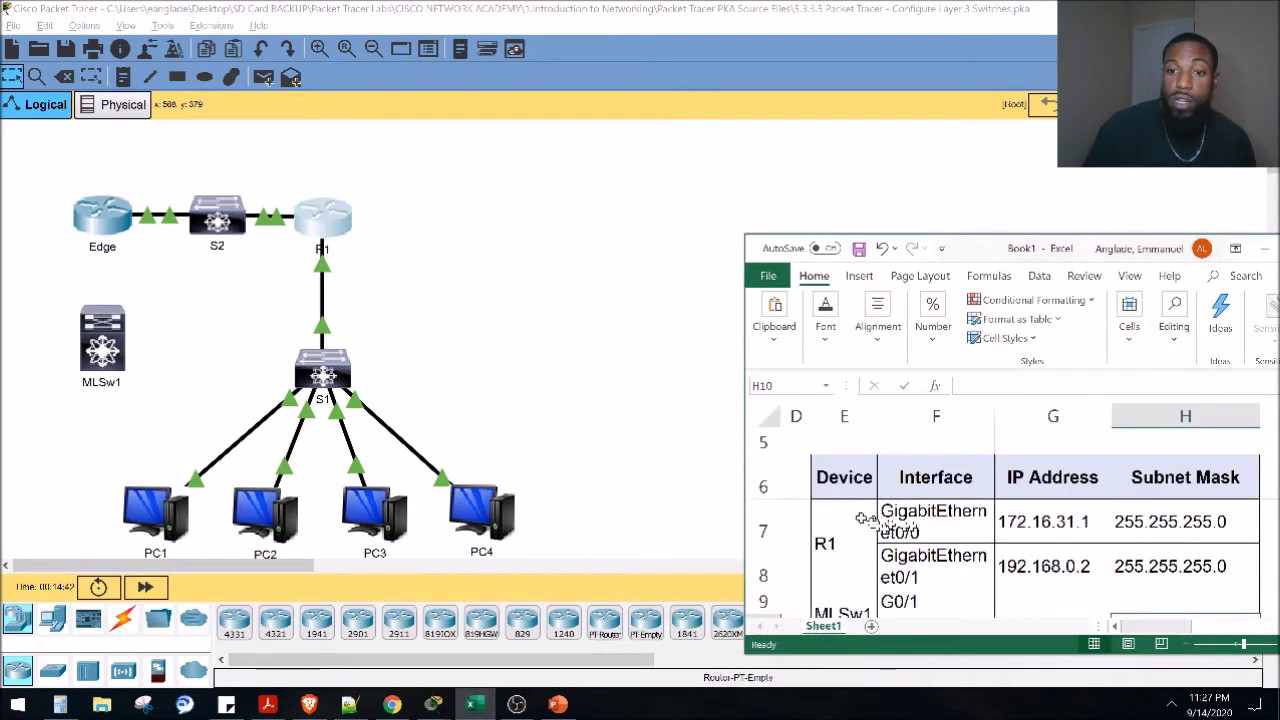
pyautogui.moveTo(862, 516); pyautogui.dragTo(1110, 566)
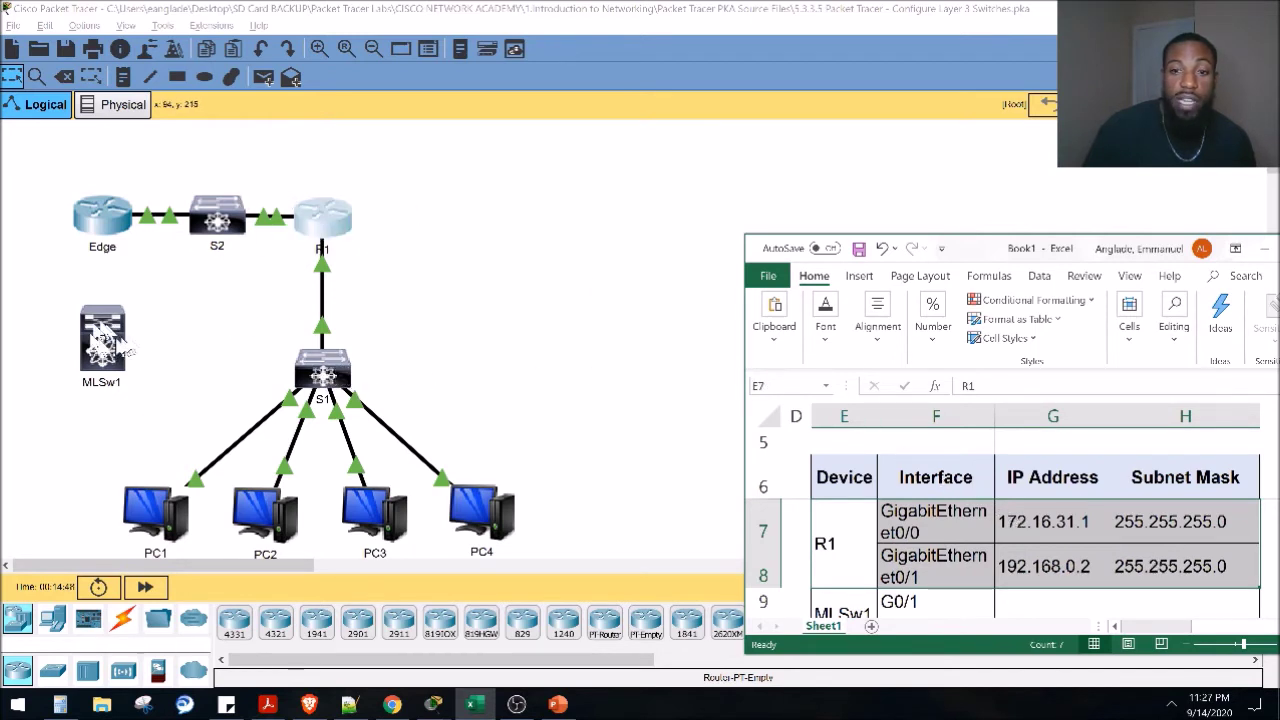
pyautogui.moveTo(990, 246); pyautogui.dragTo(916, 236)
# Read Step 1a of Part 2, then open MLSw1 and examine its ports in the enlarged physical view
pyautogui.moveTo(803, 450); pyautogui.dragTo(1035, 456)
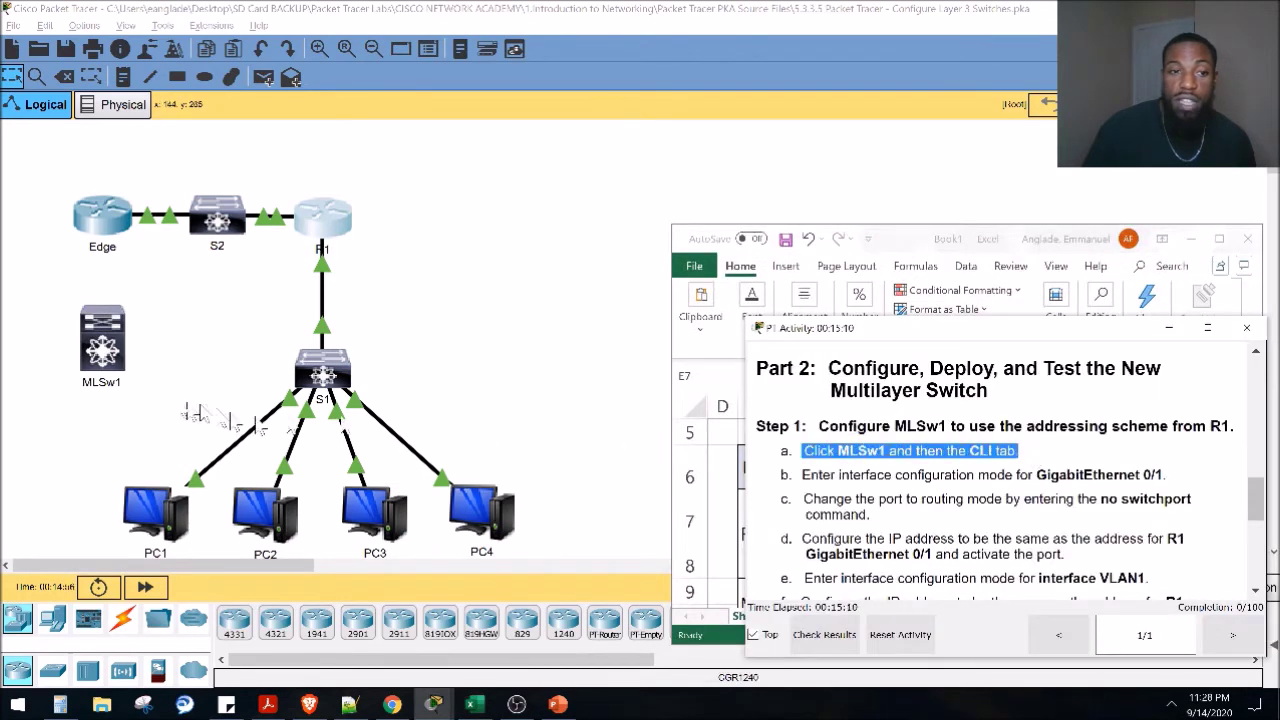
pyautogui.click(110, 350)
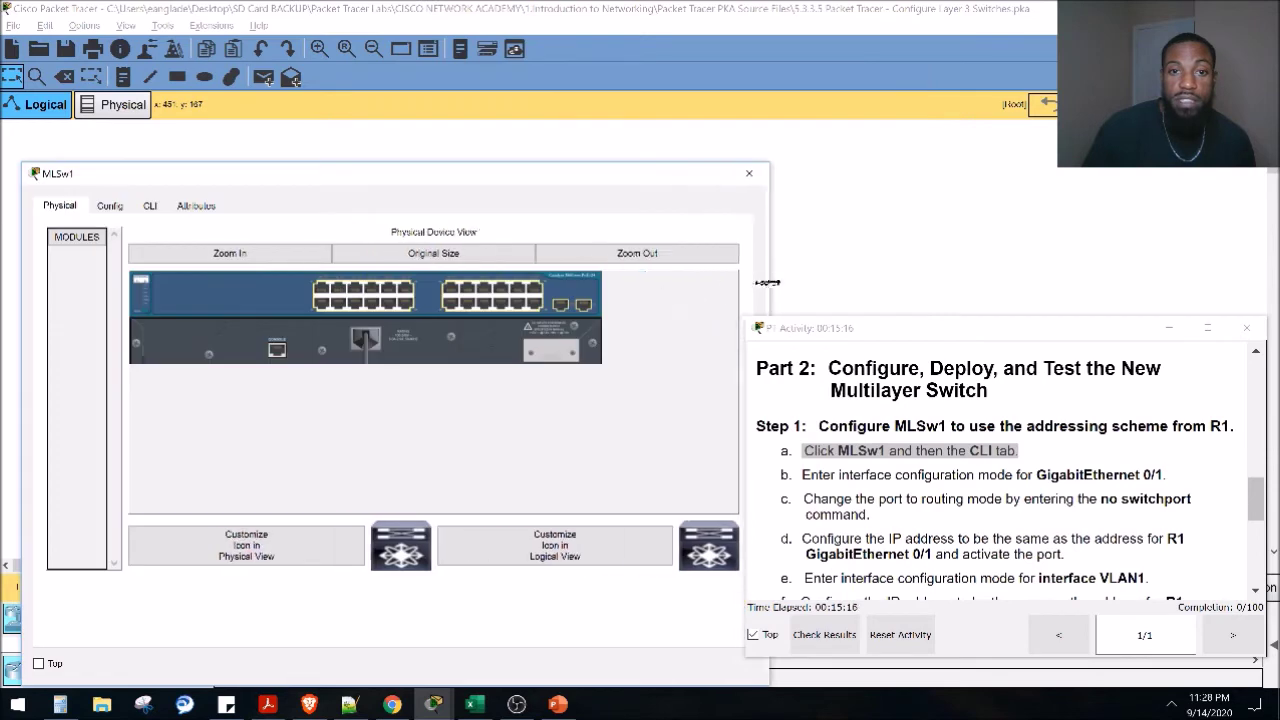
pyautogui.click(278, 256)
pyautogui.moveTo(338, 500); pyautogui.dragTo(471, 491)
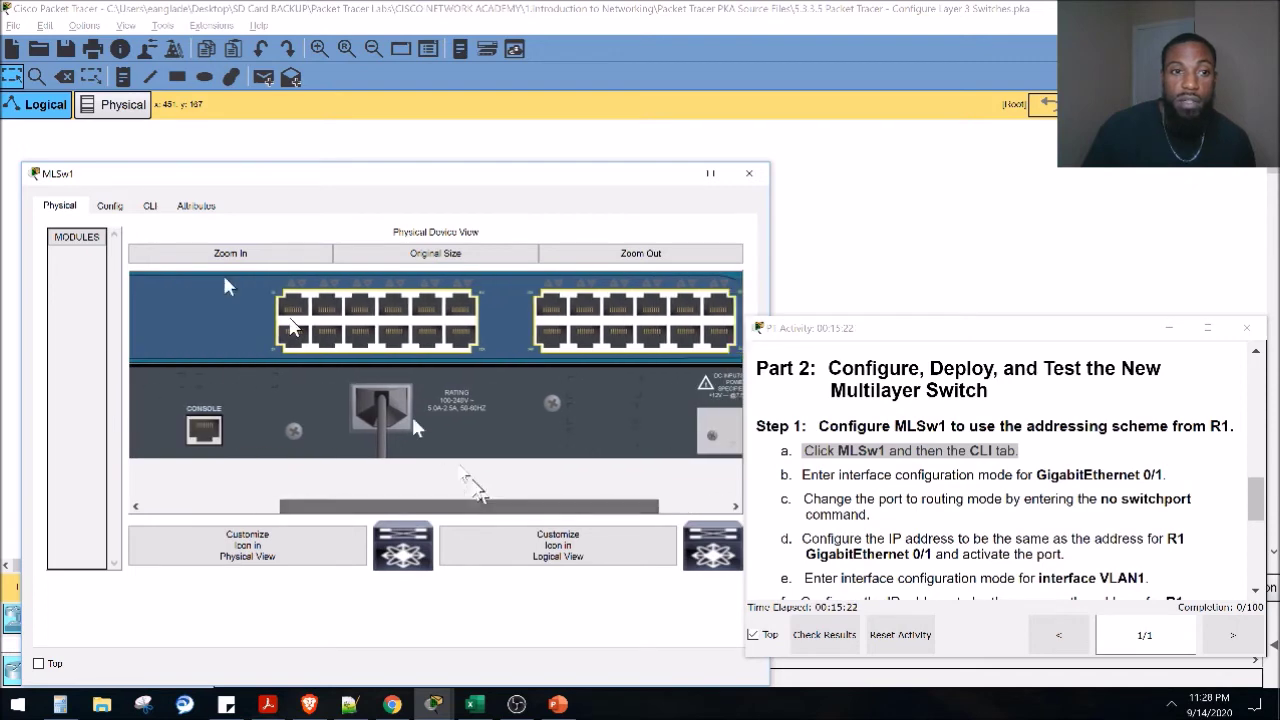
# Open the MLSw1 command line, read Step 1b of the instructions, and enter privileged EXEC mode with ena
pyautogui.click(150, 206)
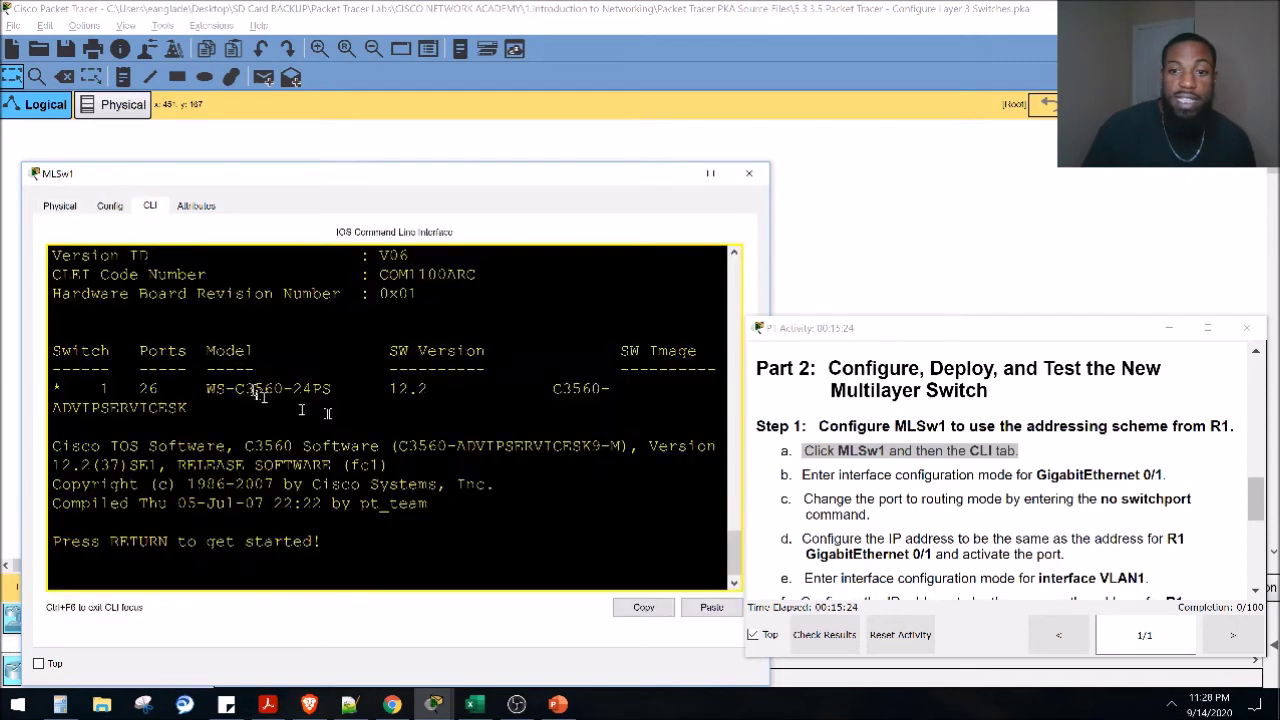
pyautogui.moveTo(804, 476); pyautogui.dragTo(1020, 480)
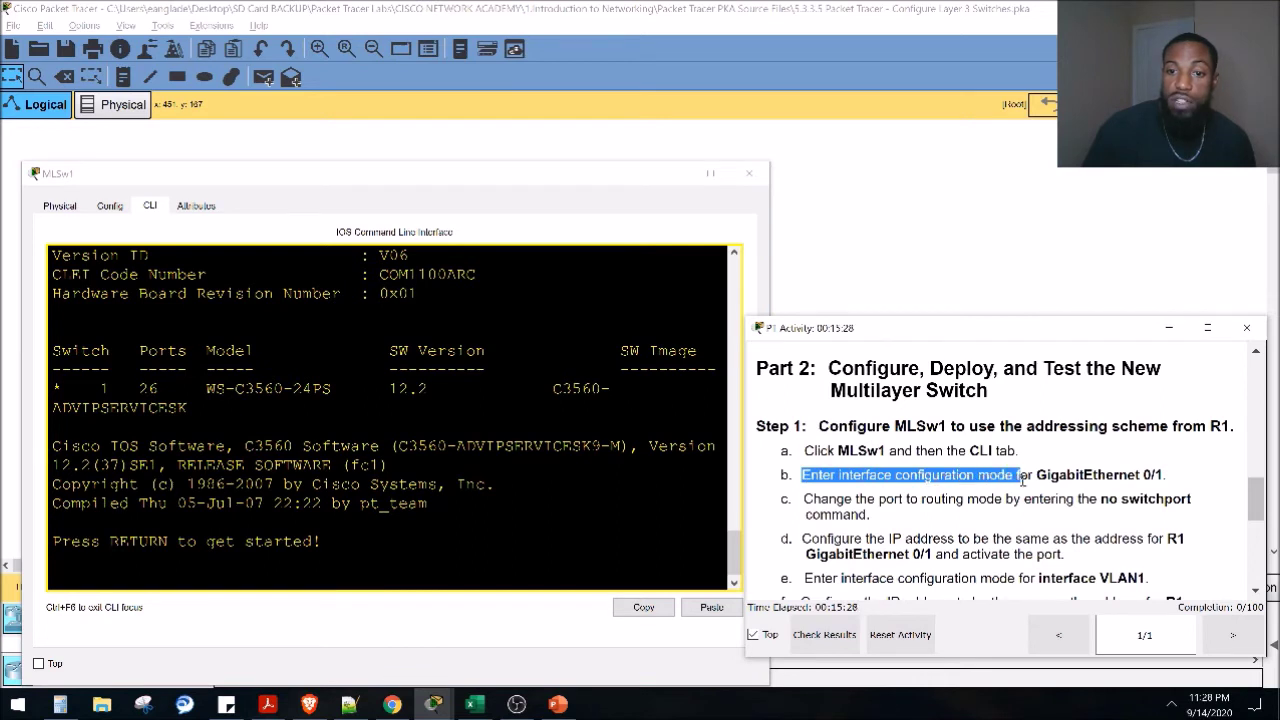
pyautogui.moveTo(1025, 480); pyautogui.dragTo(1171, 476)
pyautogui.click(302, 466)
pyautogui.press('Return')
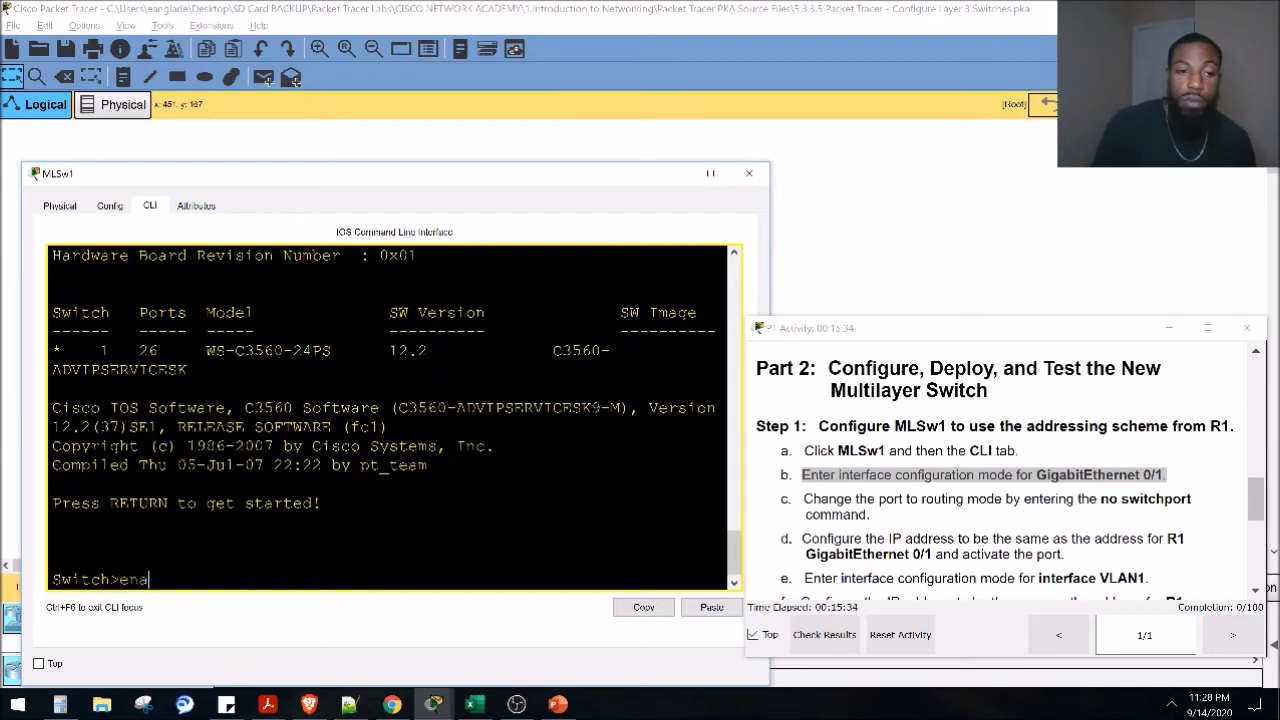
pyautogui.write('ena')
pyautogui.press('Return')
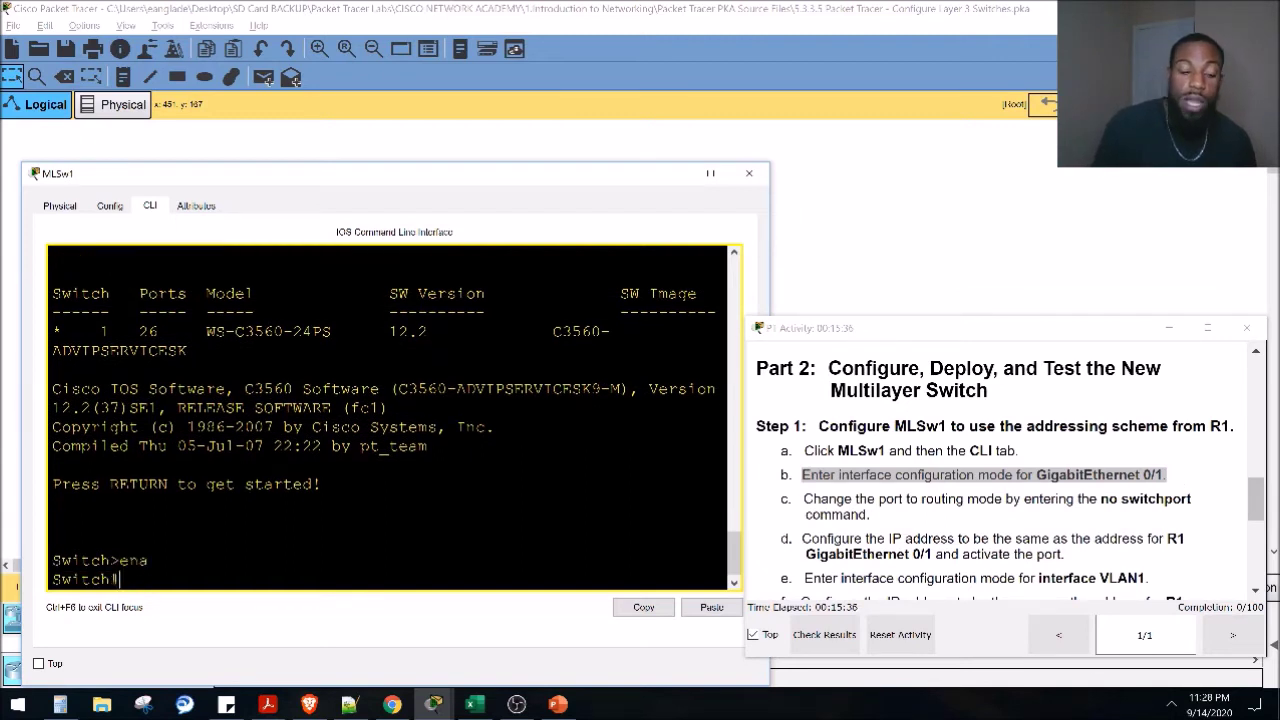
# Enter global configuration mode on MLSw1 with the configure terminal command
pyautogui.write('conf')
pyautogui.press('Tab')
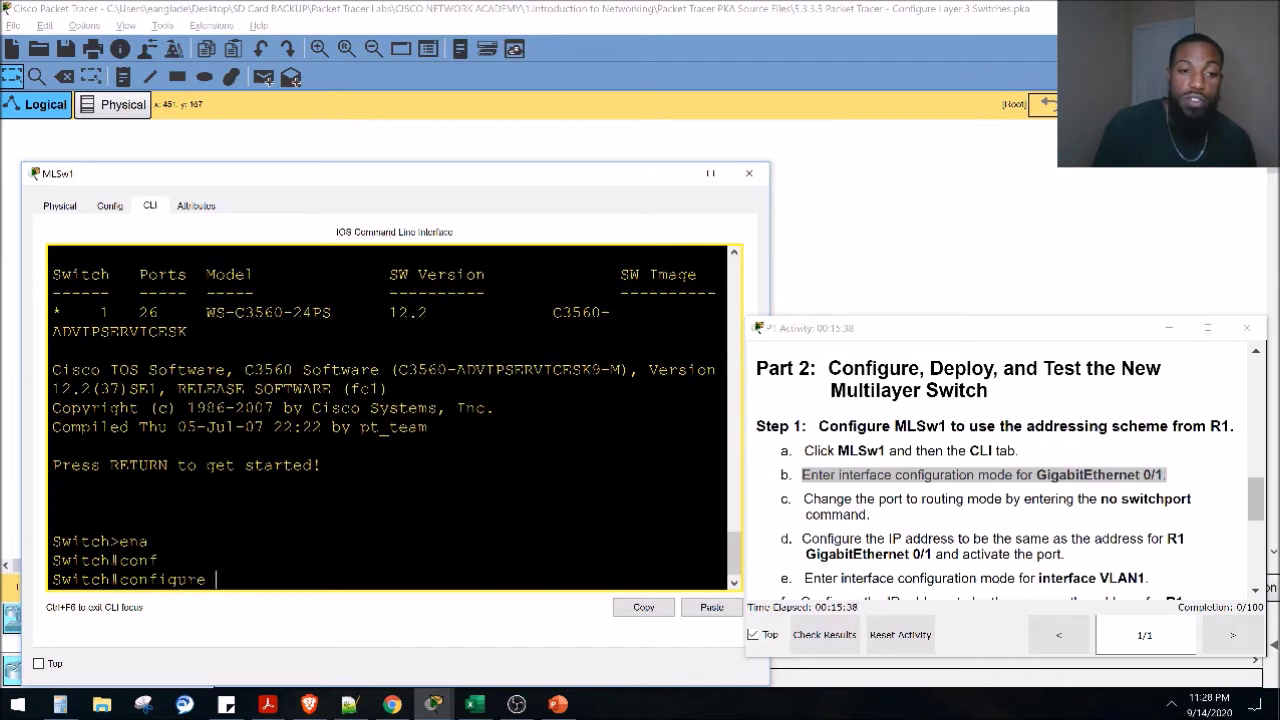
pyautogui.write('te')
pyautogui.press('Tab')
pyautogui.press('Return')
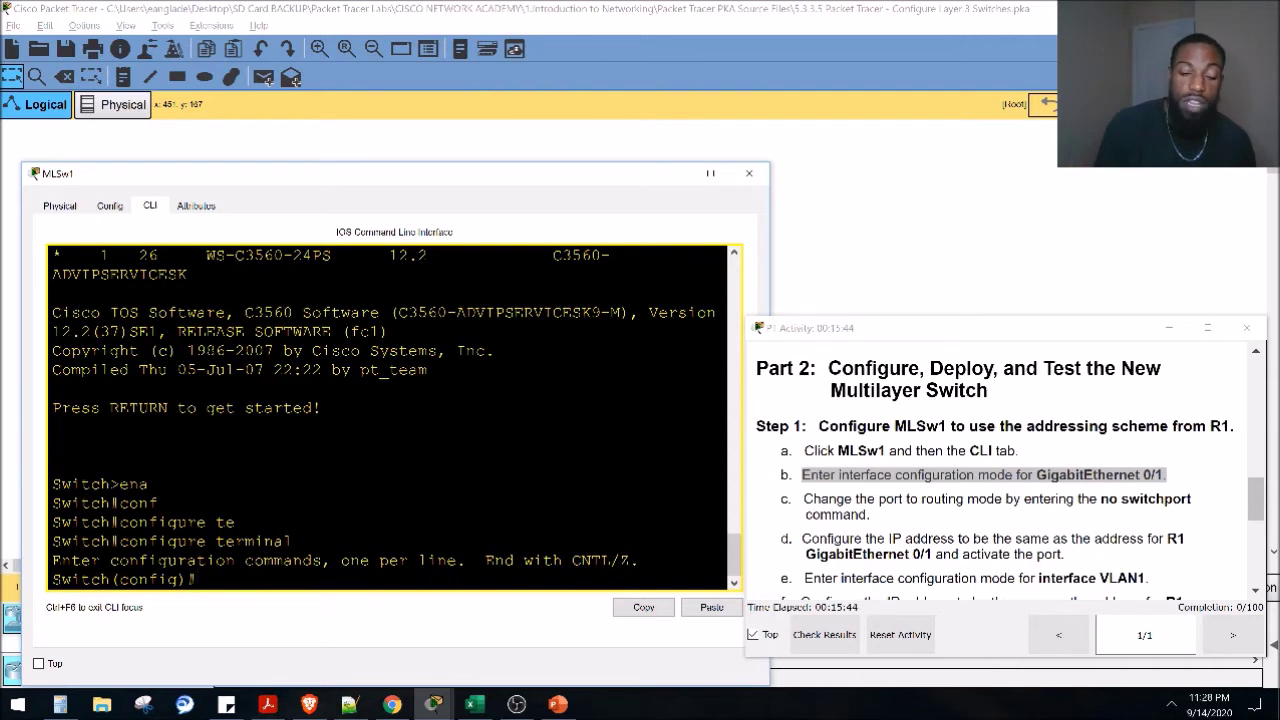
# Enter interface configuration mode for gigabitEthernet 0/1 on MLSw1 and check the resulting prompt
pyautogui.write('interface gi')
pyautogui.press('Tab')
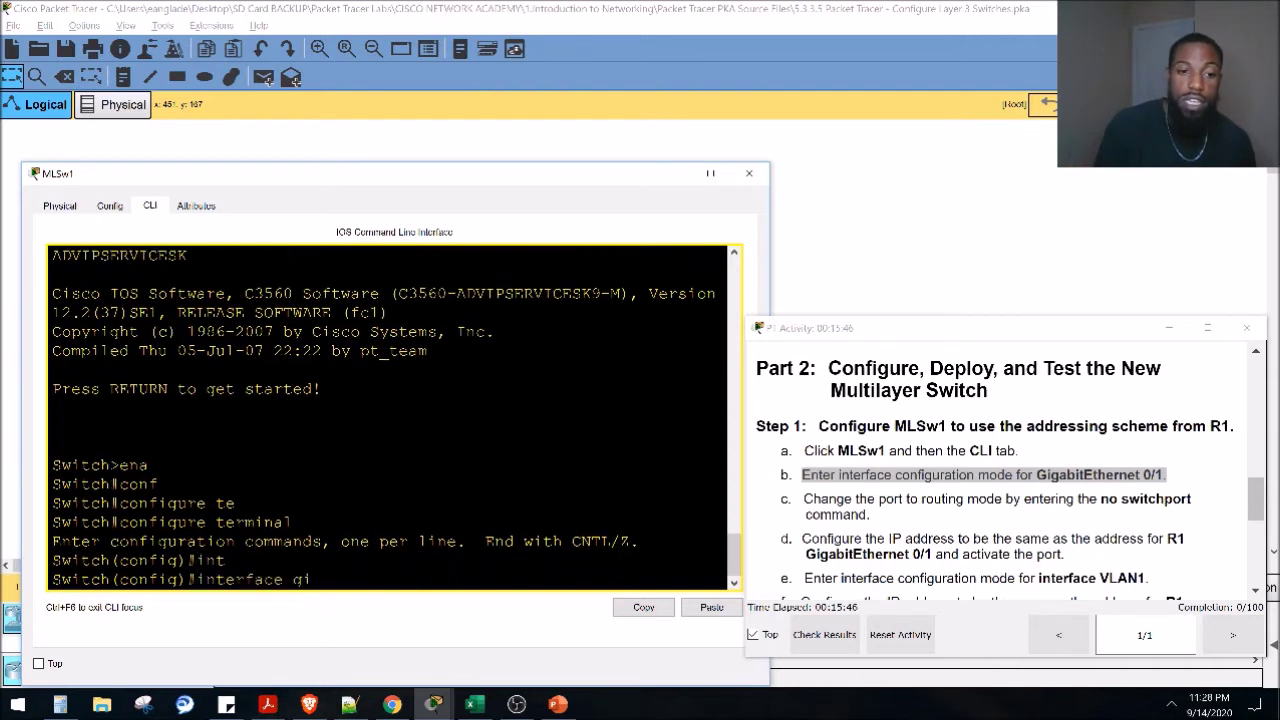
pyautogui.write('gi')
pyautogui.press('Tab')
pyautogui.write('0')
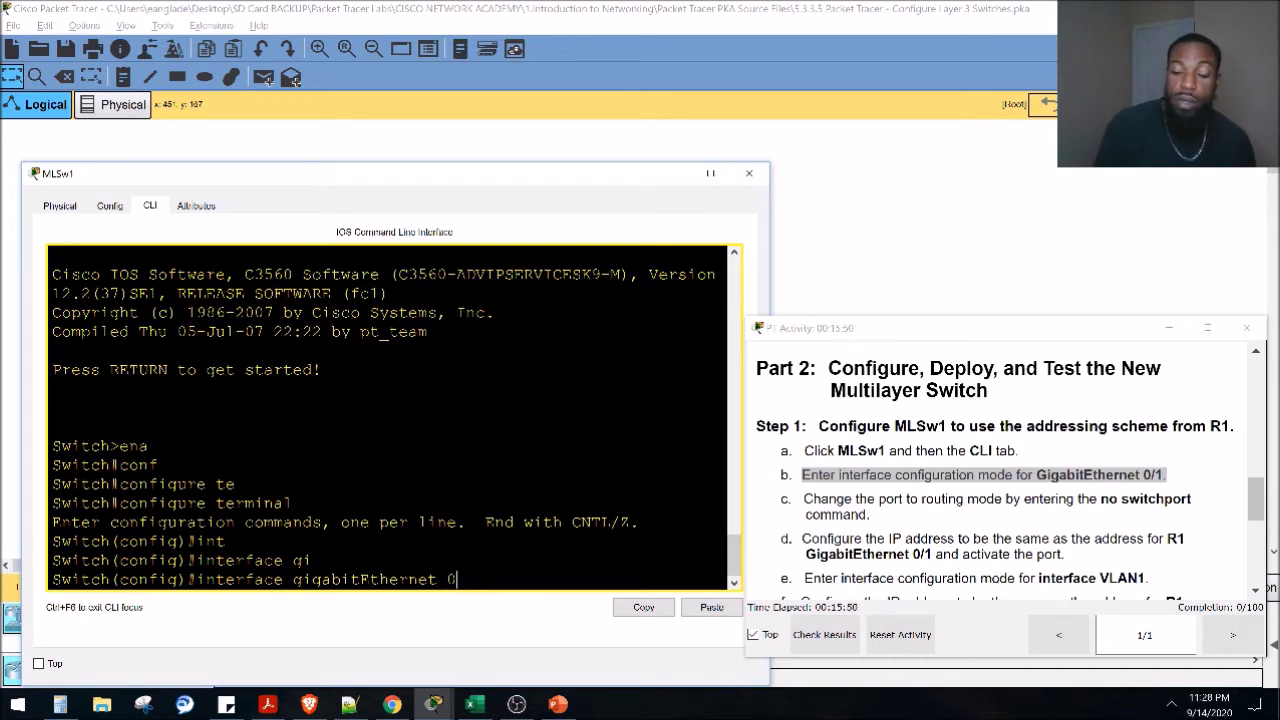
pyautogui.write('/1')
pyautogui.press('Return')
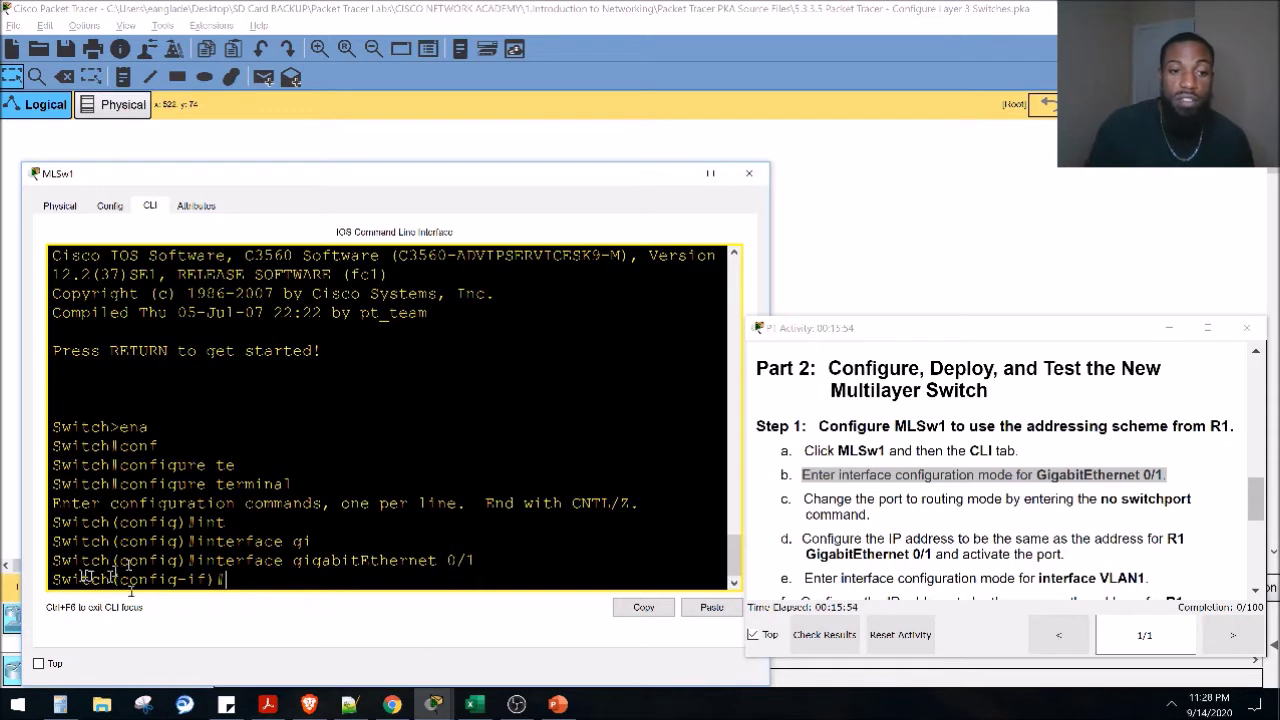
pyautogui.moveTo(117, 579); pyautogui.dragTo(208, 579)
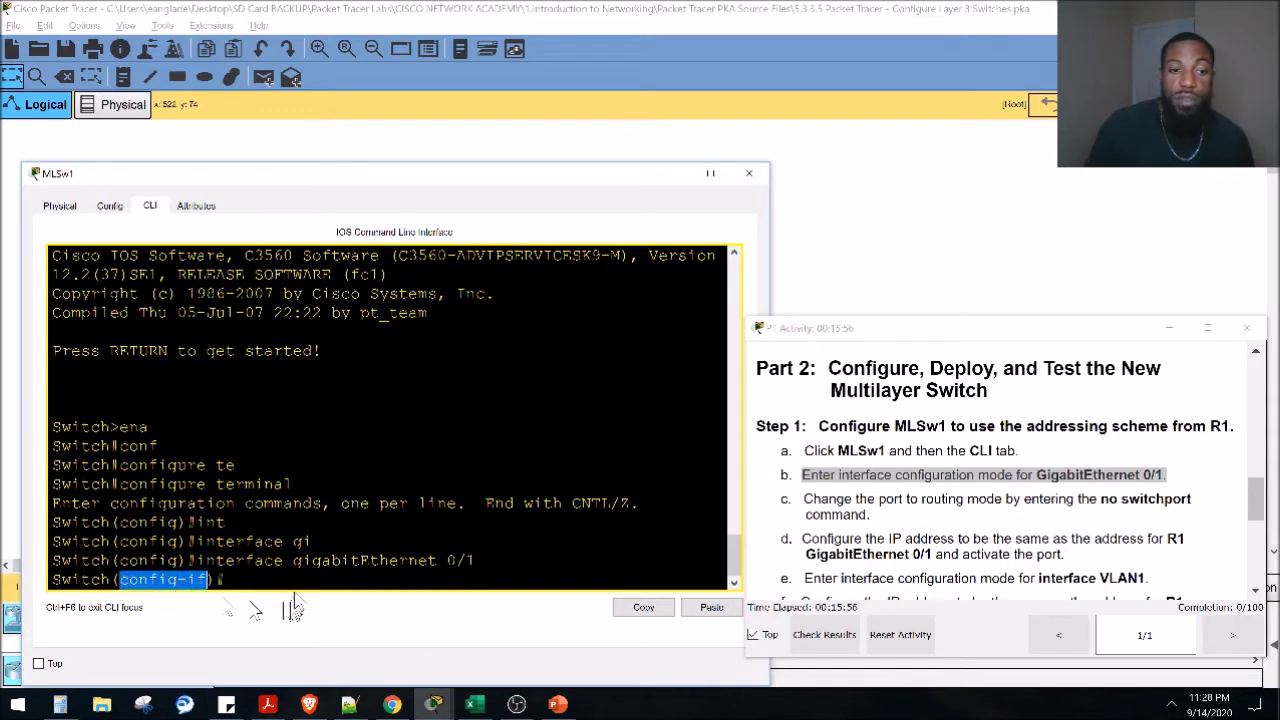
# Read Step 1d and look up R1's GigabitEthernet0/1 address in the Excel addressing table
pyautogui.moveTo(811, 540); pyautogui.dragTo(1180, 560)
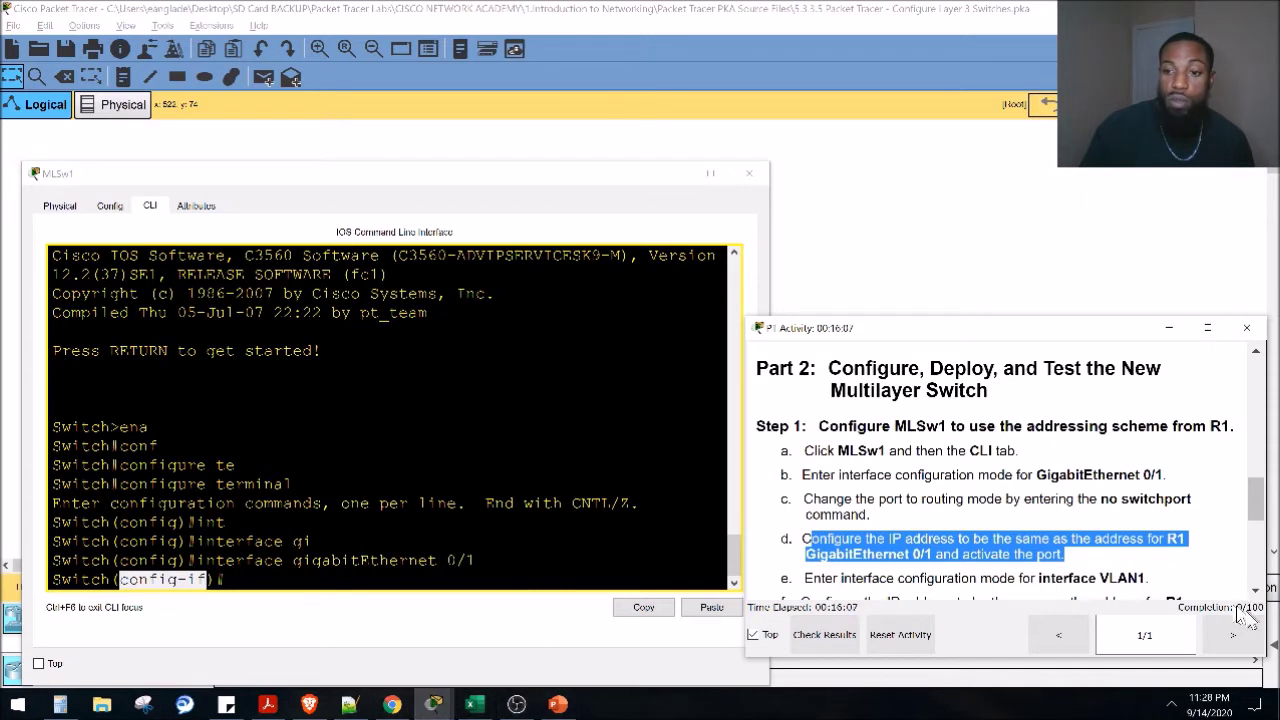
pyautogui.click(478, 706)
pyautogui.moveTo(1065, 345); pyautogui.dragTo(1037, 643)
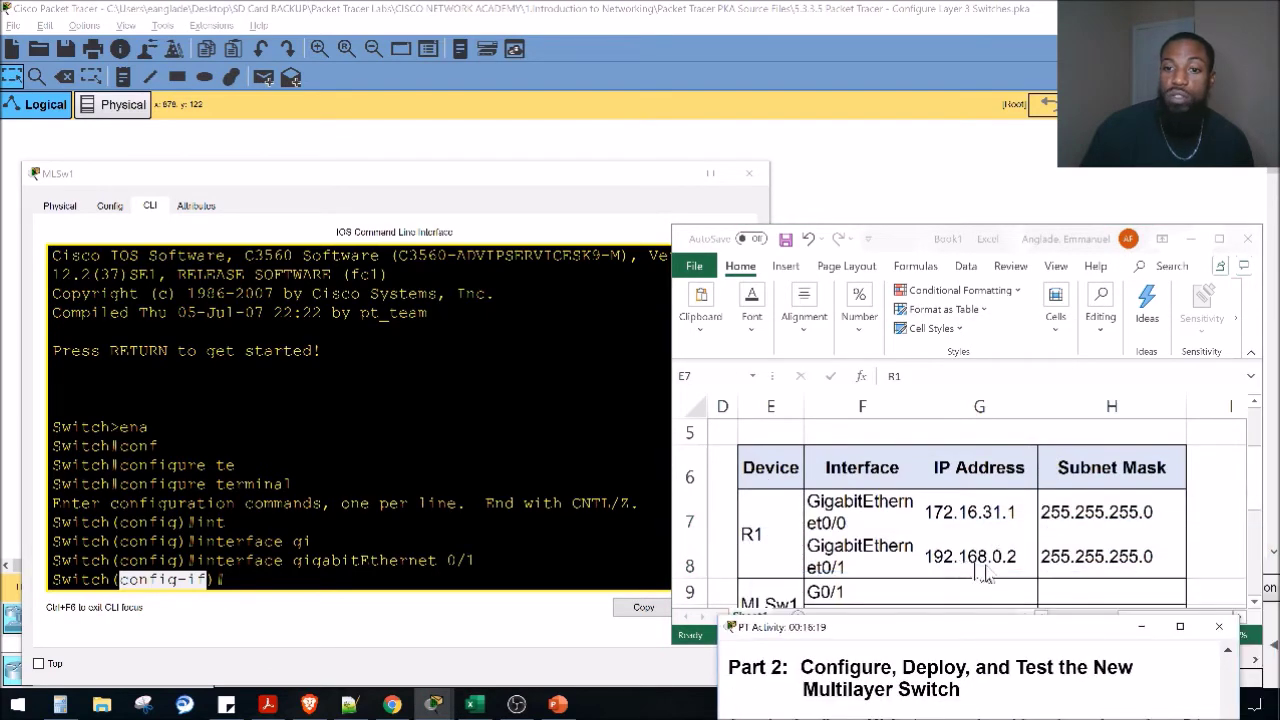
pyautogui.click(1013, 592)
pyautogui.click(999, 556)
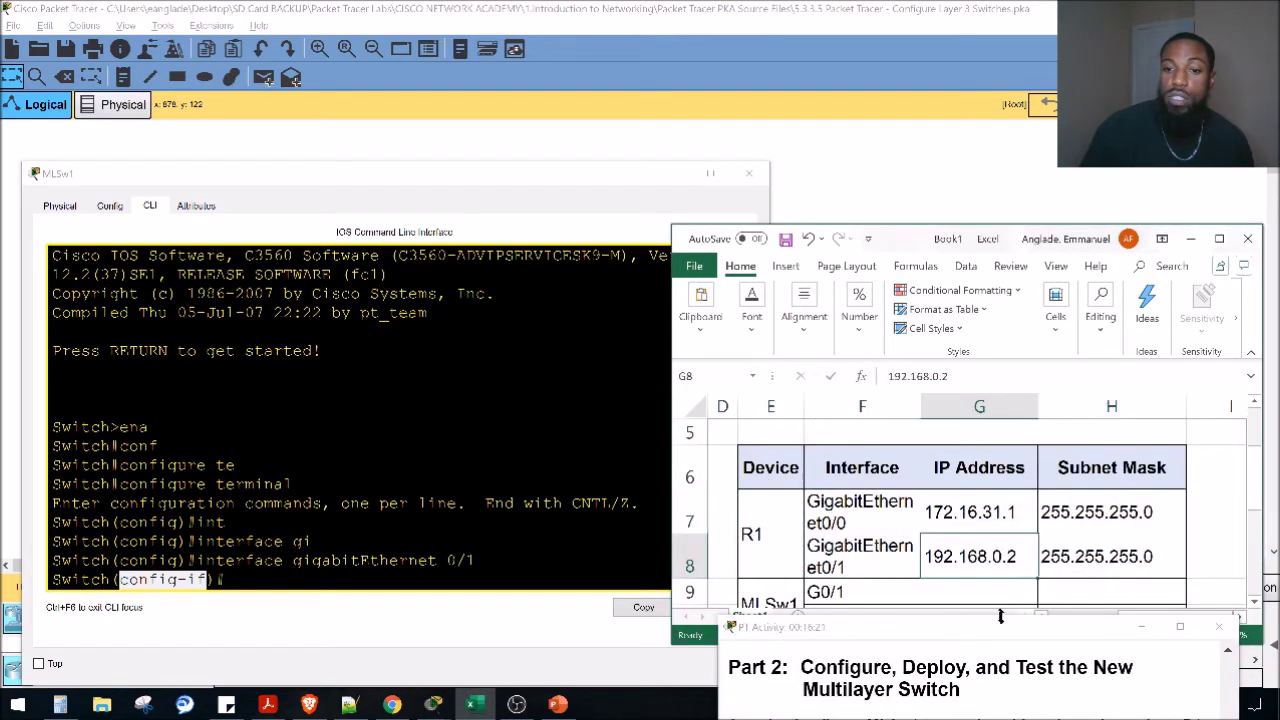
pyautogui.moveTo(1013, 643); pyautogui.dragTo(1027, 309)
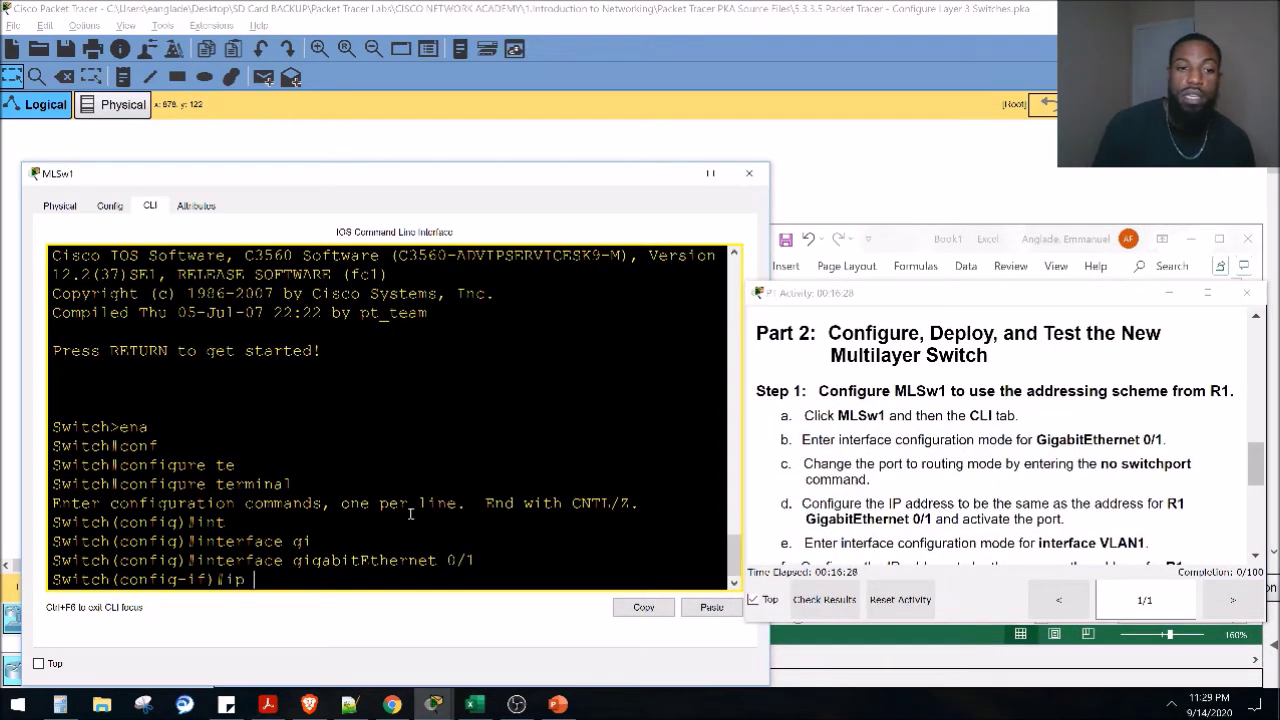
# Try to assign IP address 192.168.0.2 with mask 255.255.255.0 to MLSw1's GigabitEthernet 0/1, consulting the Excel table
pyautogui.press('Tab')
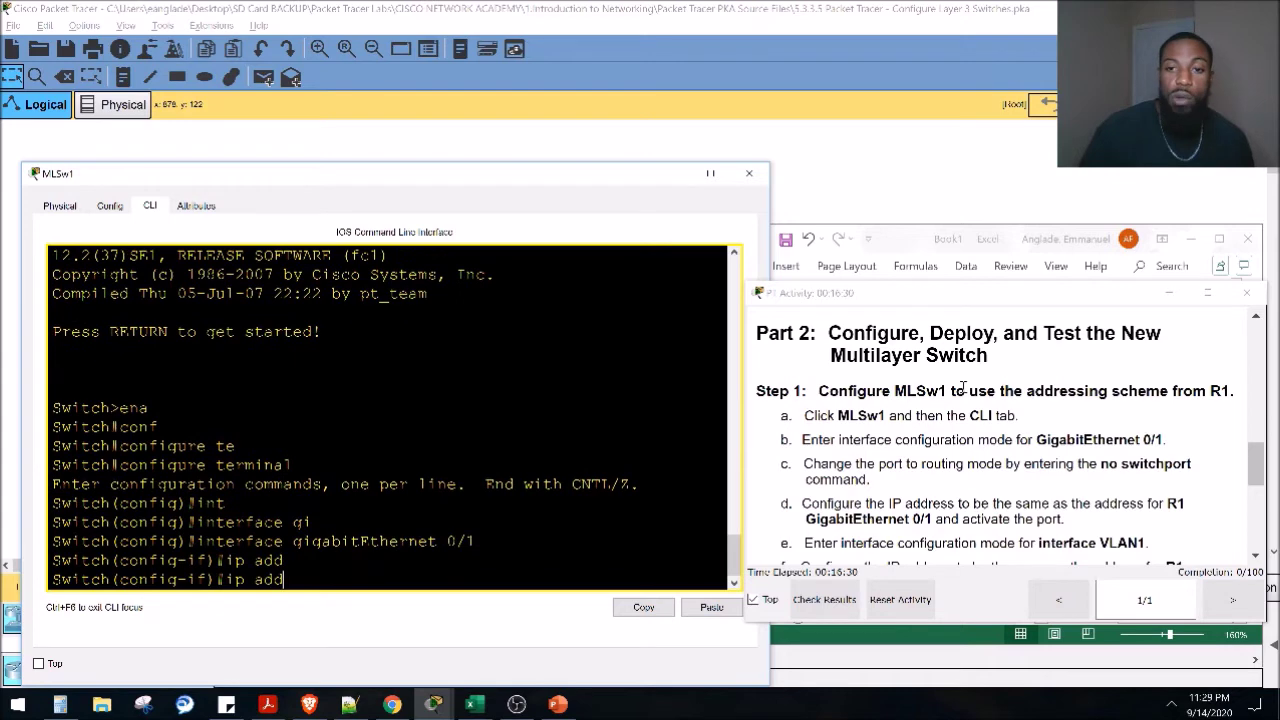
pyautogui.click(906, 246)
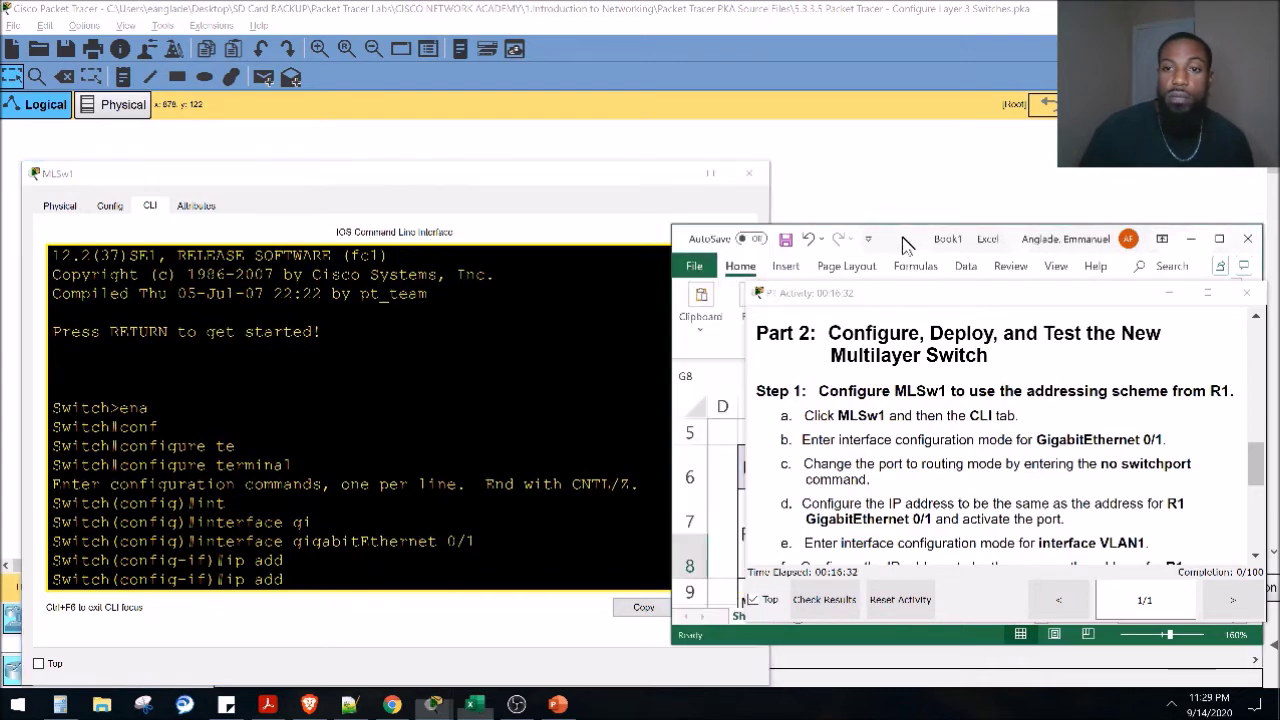
pyautogui.click(1168, 292)
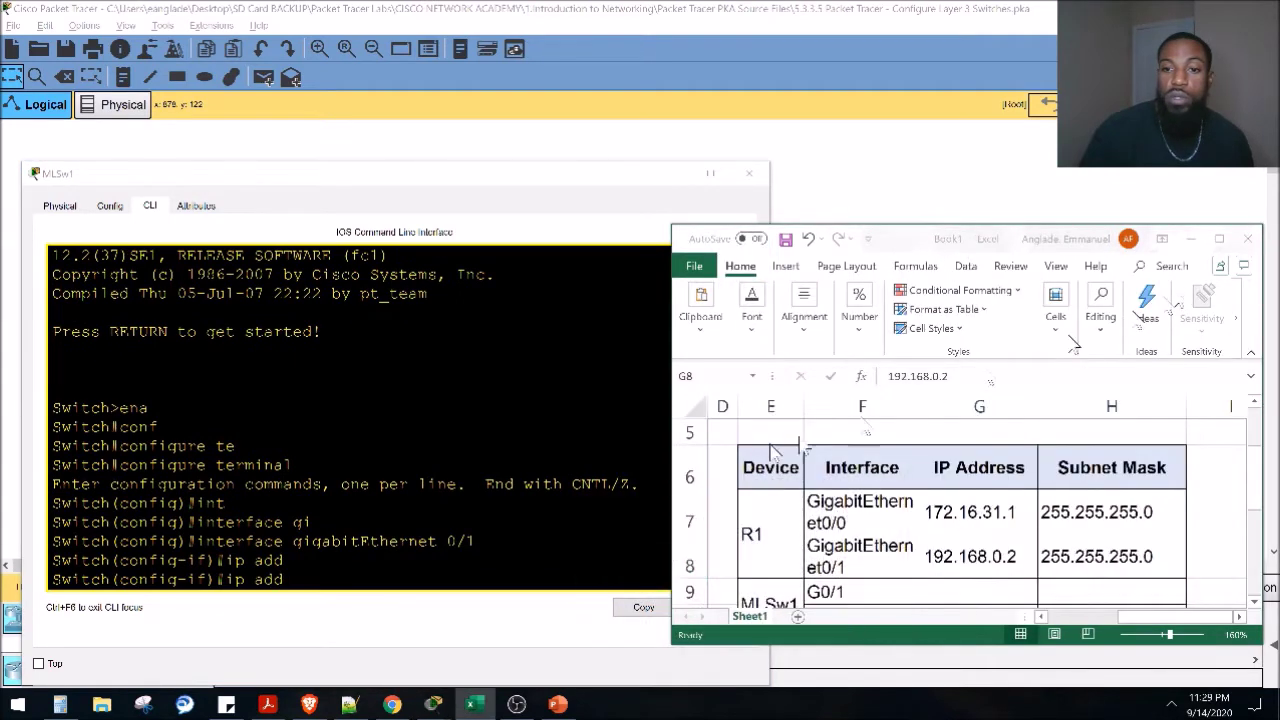
pyautogui.click(514, 518)
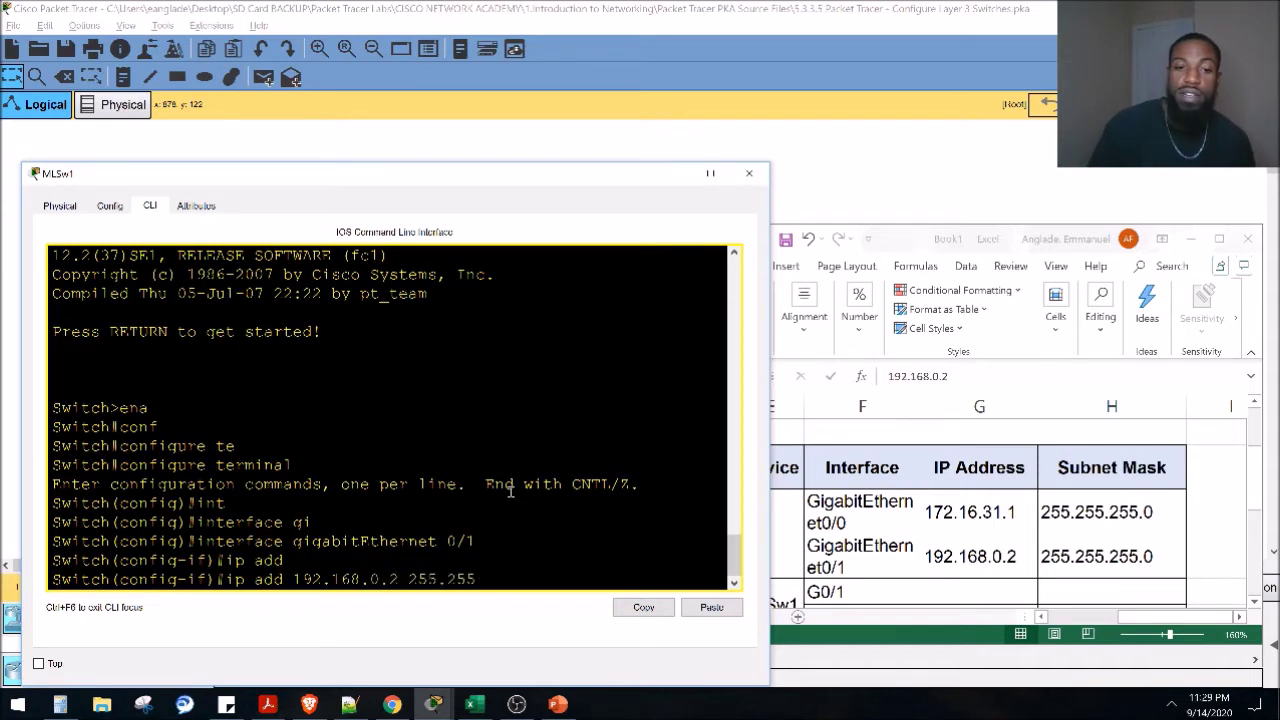
pyautogui.press('Return')
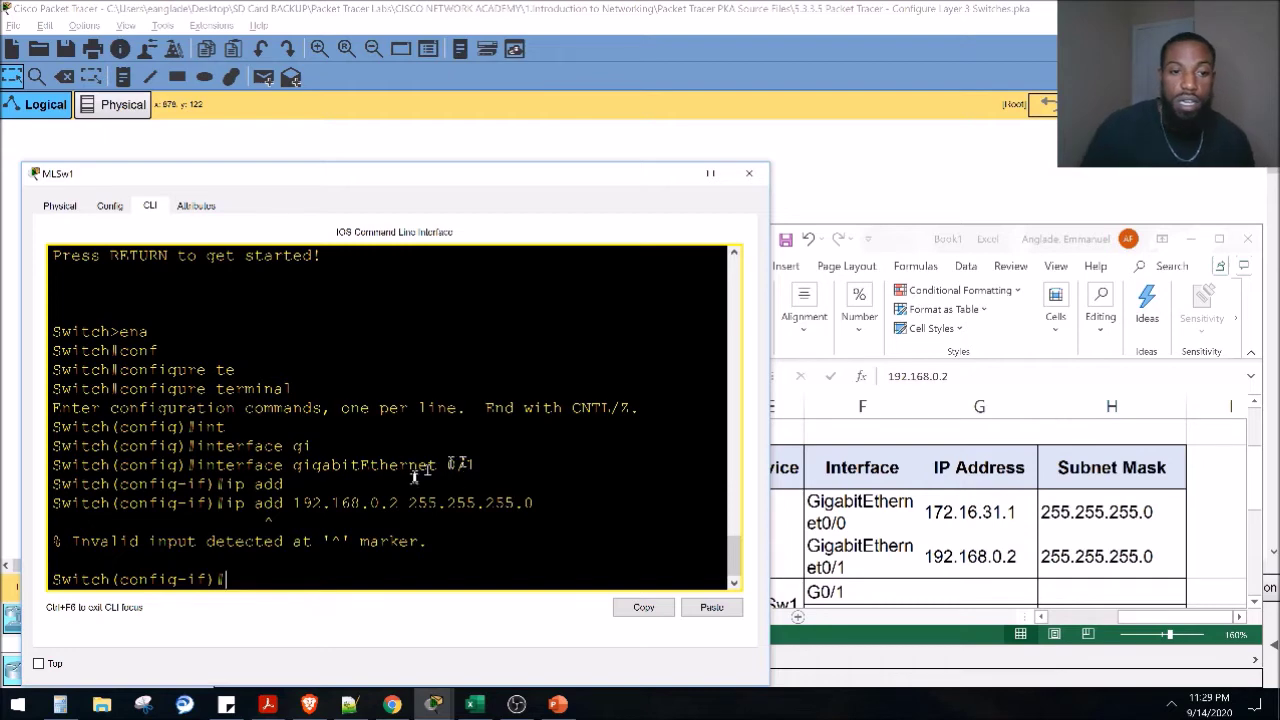
# Minimize Excel, reread Step 1c in the activity instructions, and change GigabitEthernet 0/1 to routing mode with no switchport
pyautogui.scroll(-1, 410, 555)
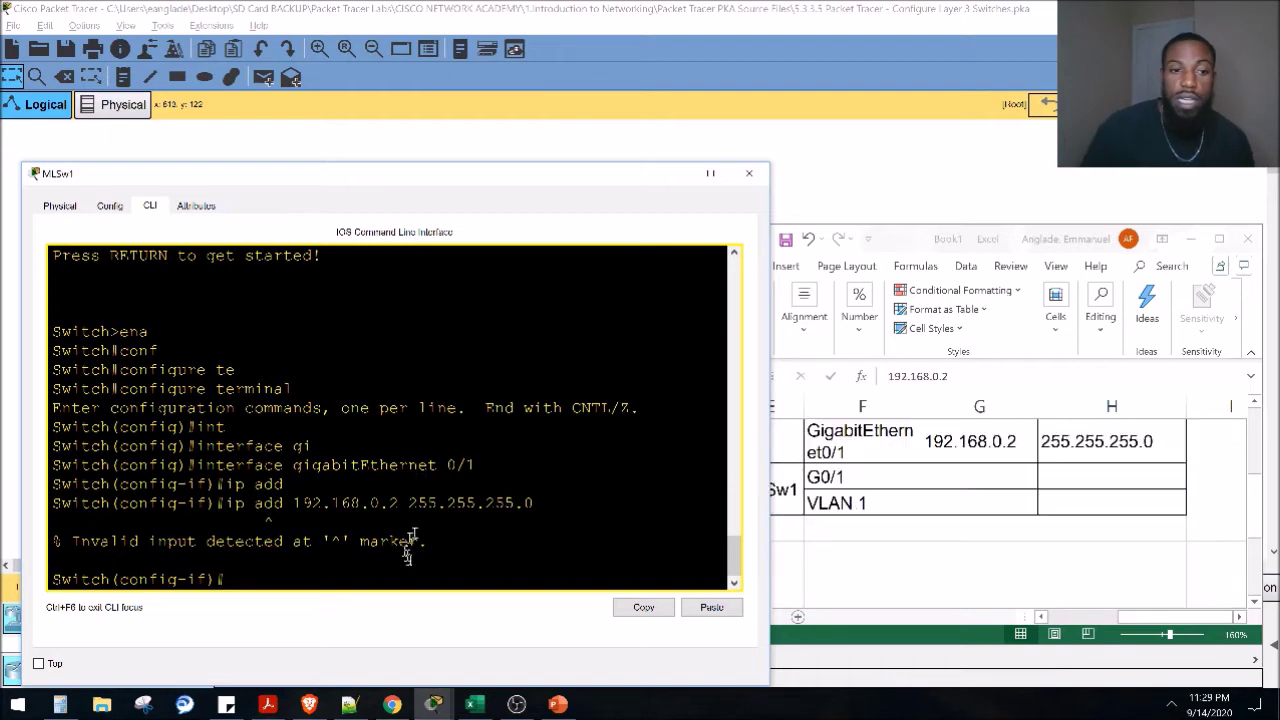
pyautogui.click(1190, 238)
pyautogui.moveTo(434, 700)
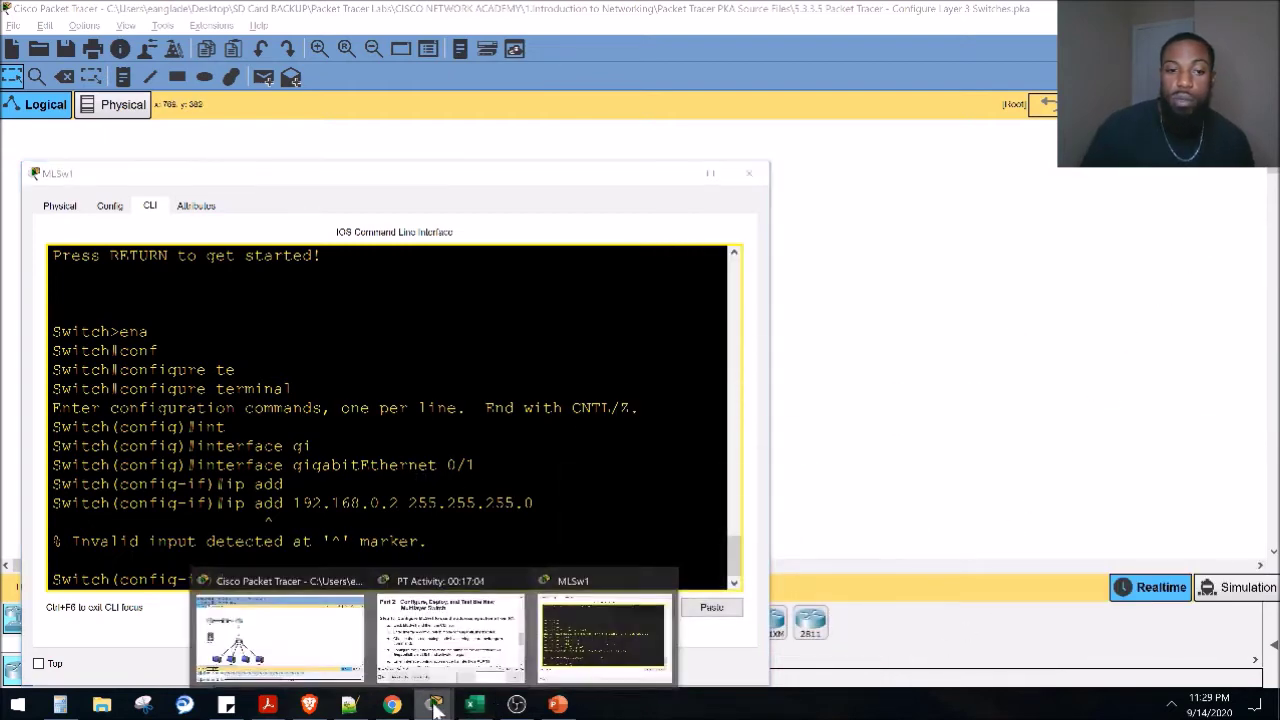
pyautogui.click(450, 630)
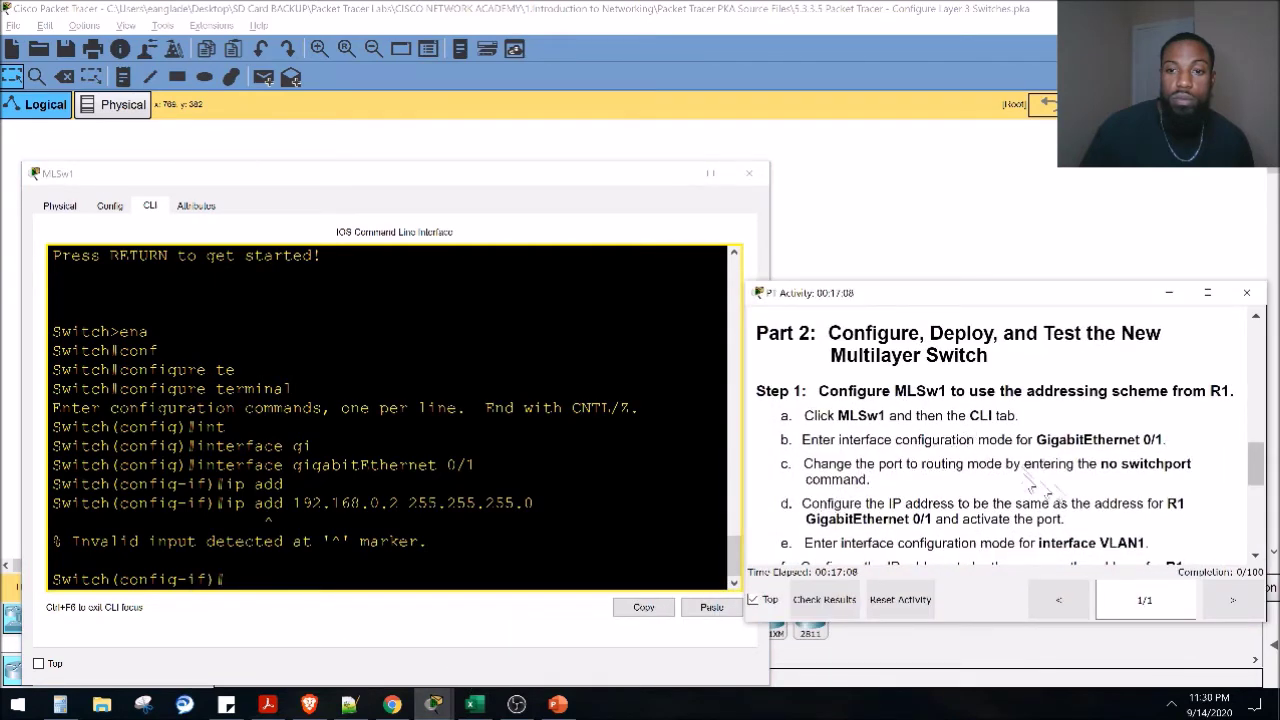
pyautogui.moveTo(803, 464); pyautogui.dragTo(1192, 484)
pyautogui.click(402, 466)
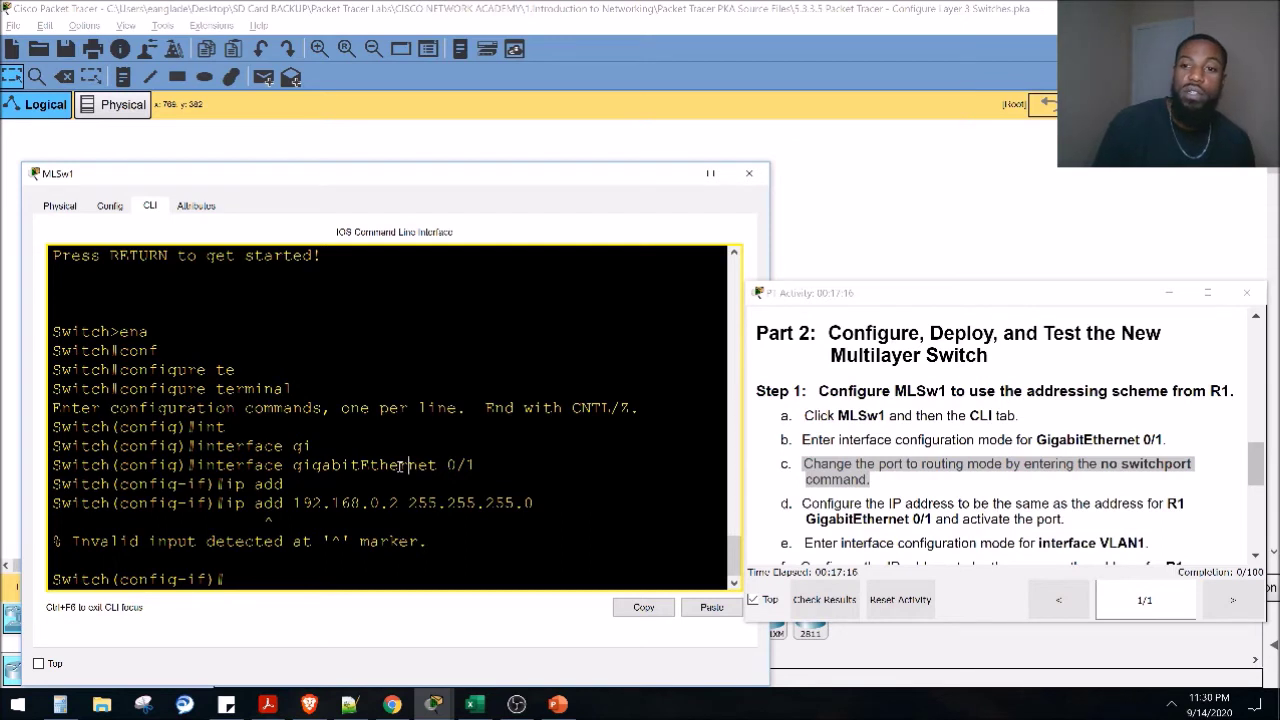
pyautogui.write('no sw')
pyautogui.press('Tab')
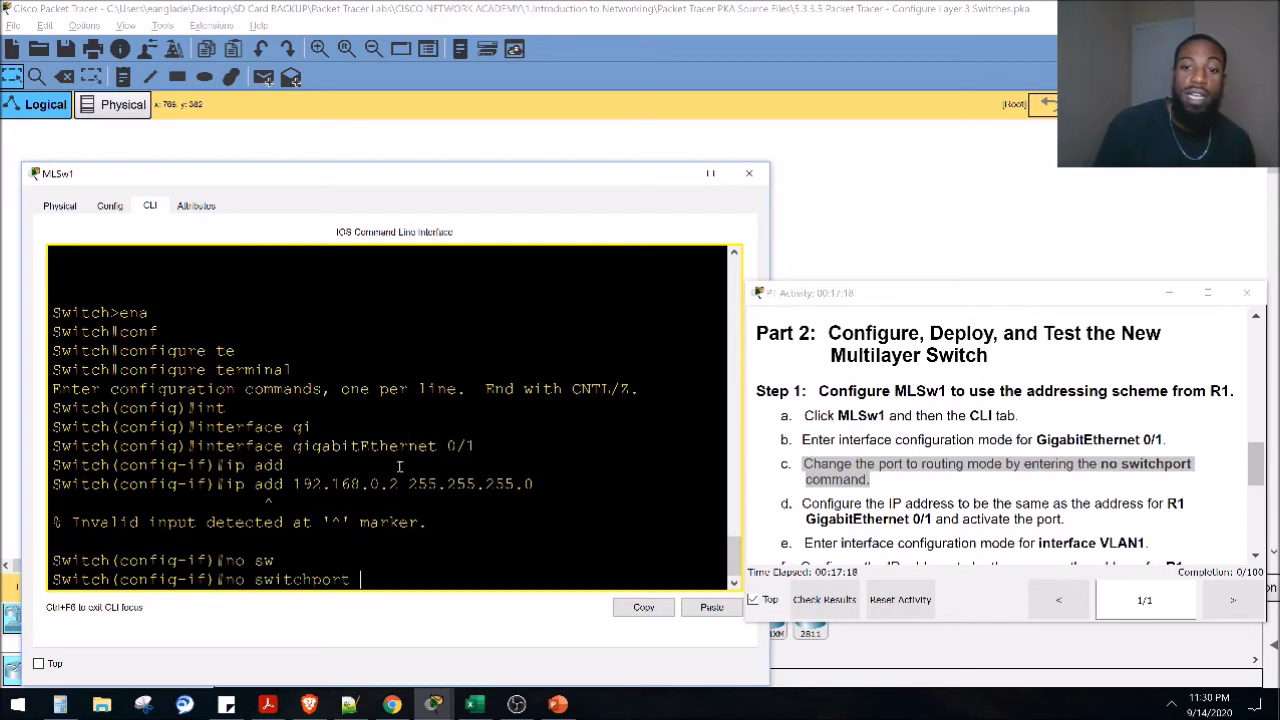
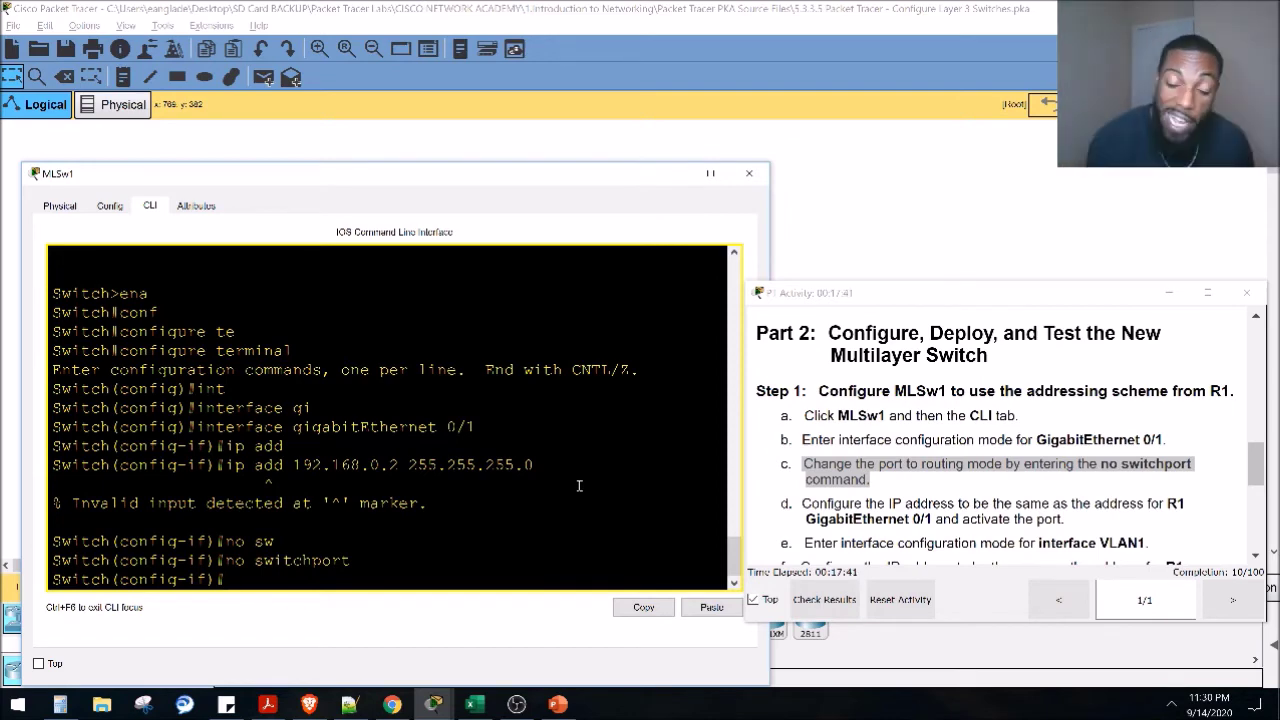
# Assign IP address 192.168.0.2 with subnet mask 255.255.255.0 to MLSw1's GigabitEthernet 0/1
pyautogui.write('ip add')
pyautogui.press('Tab')
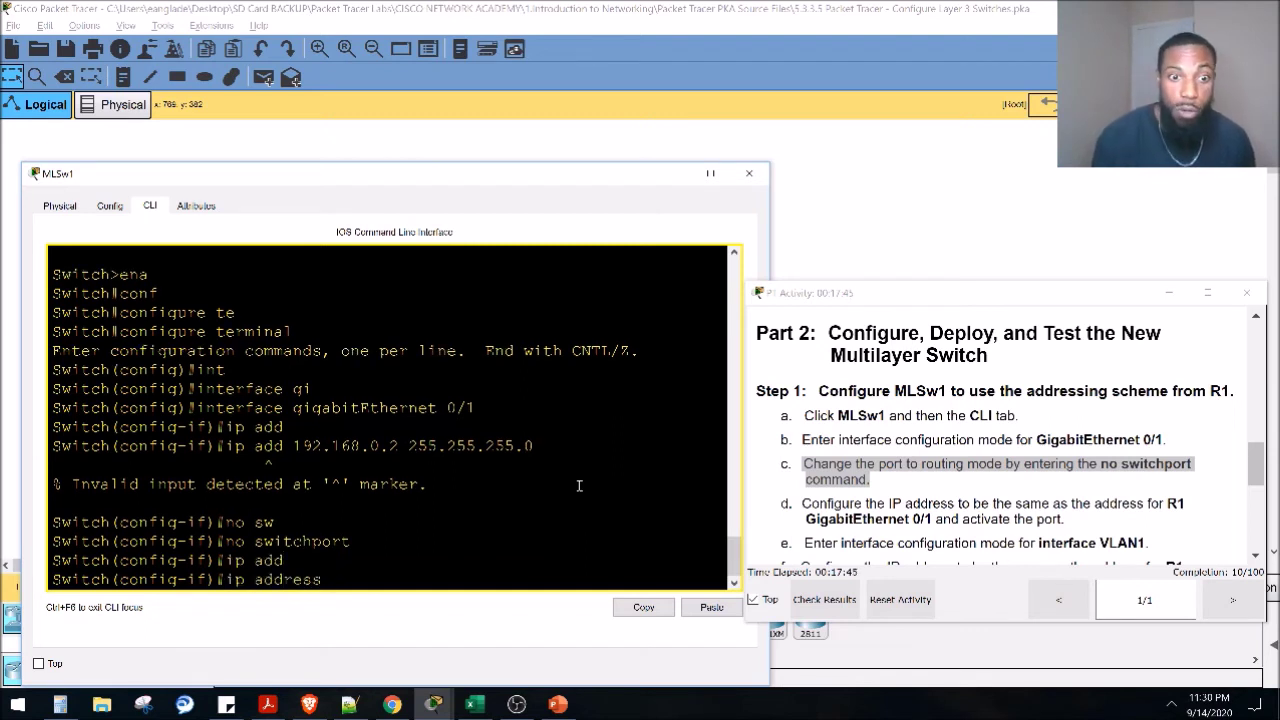
pyautogui.write('192.168')
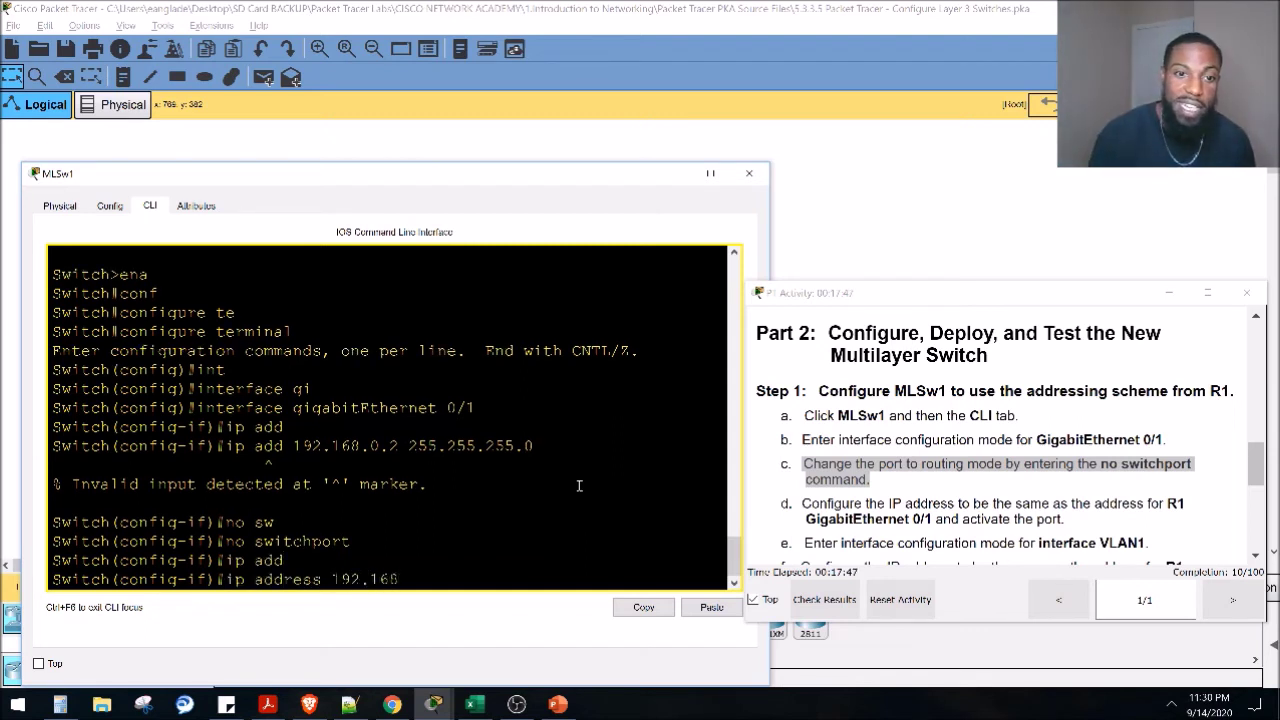
pyautogui.write('.0.2 255.255.255.0')
pyautogui.press('BackSpace')
pyautogui.write('25')
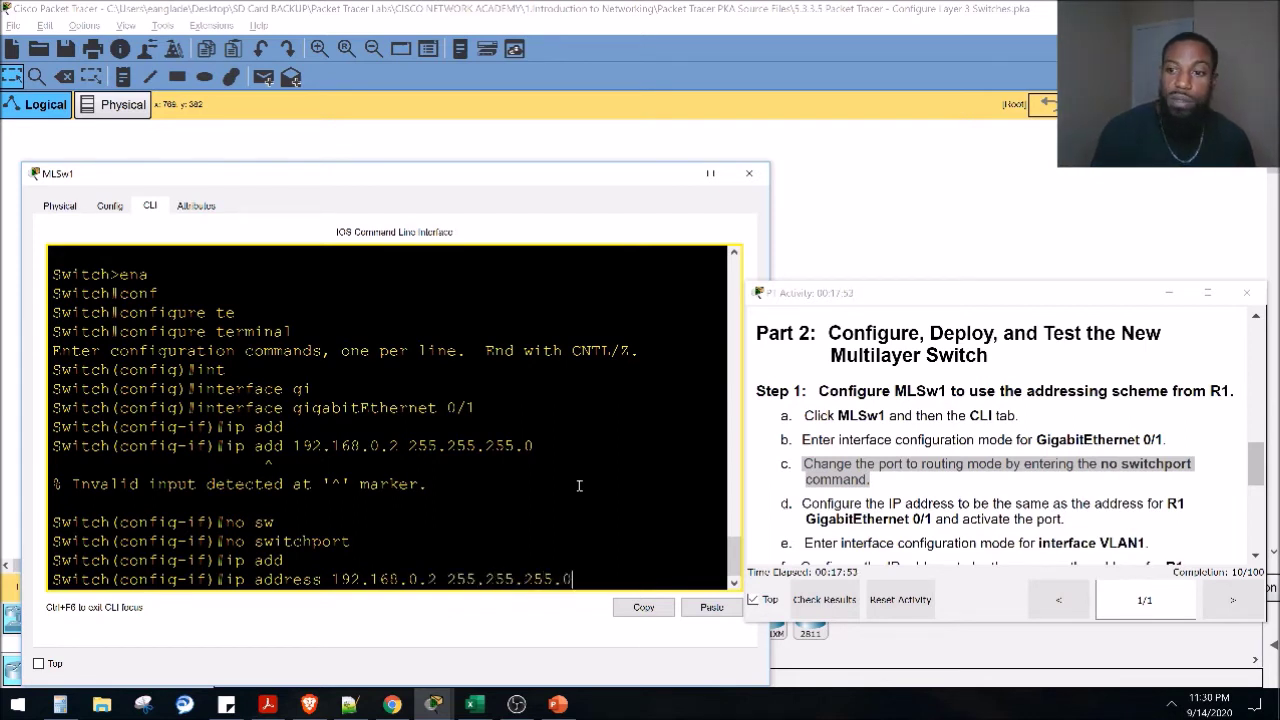
pyautogui.press('Return')
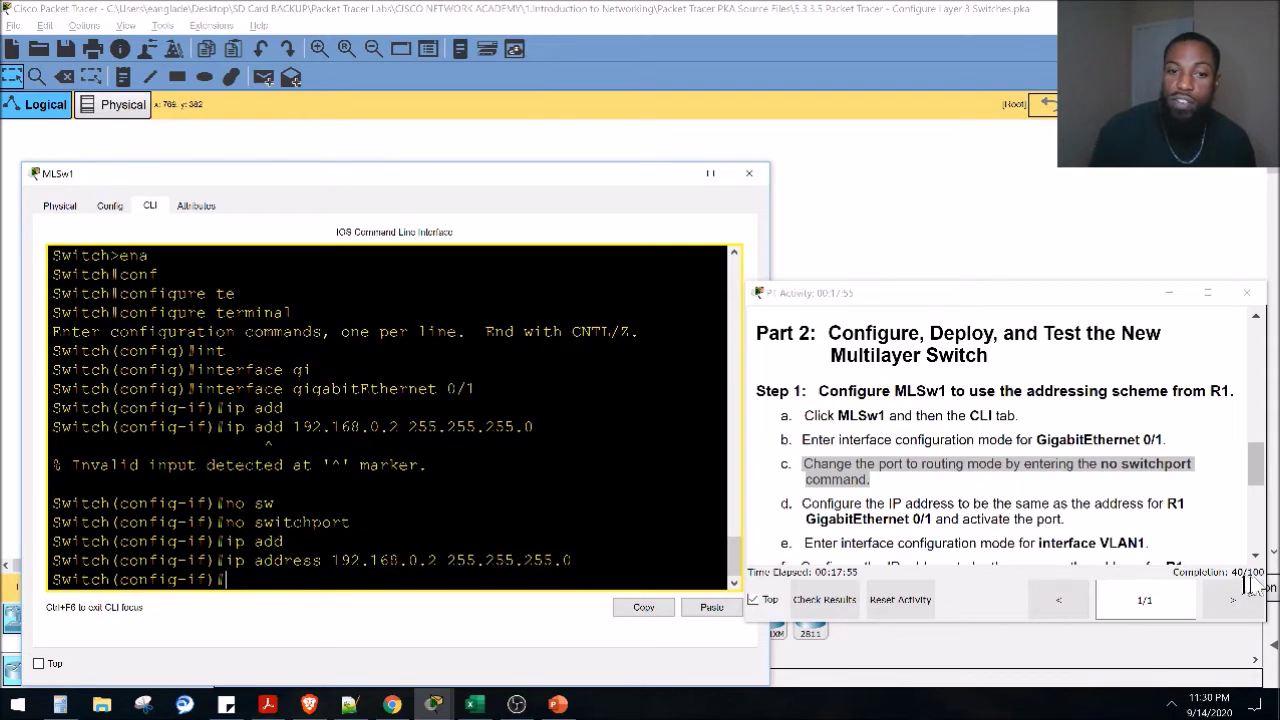
# Read the port activation part of Step 1d and activate GigabitEthernet 0/1 with no shut
pyautogui.click(914, 502)
pyautogui.scroll(-1, 916, 505)
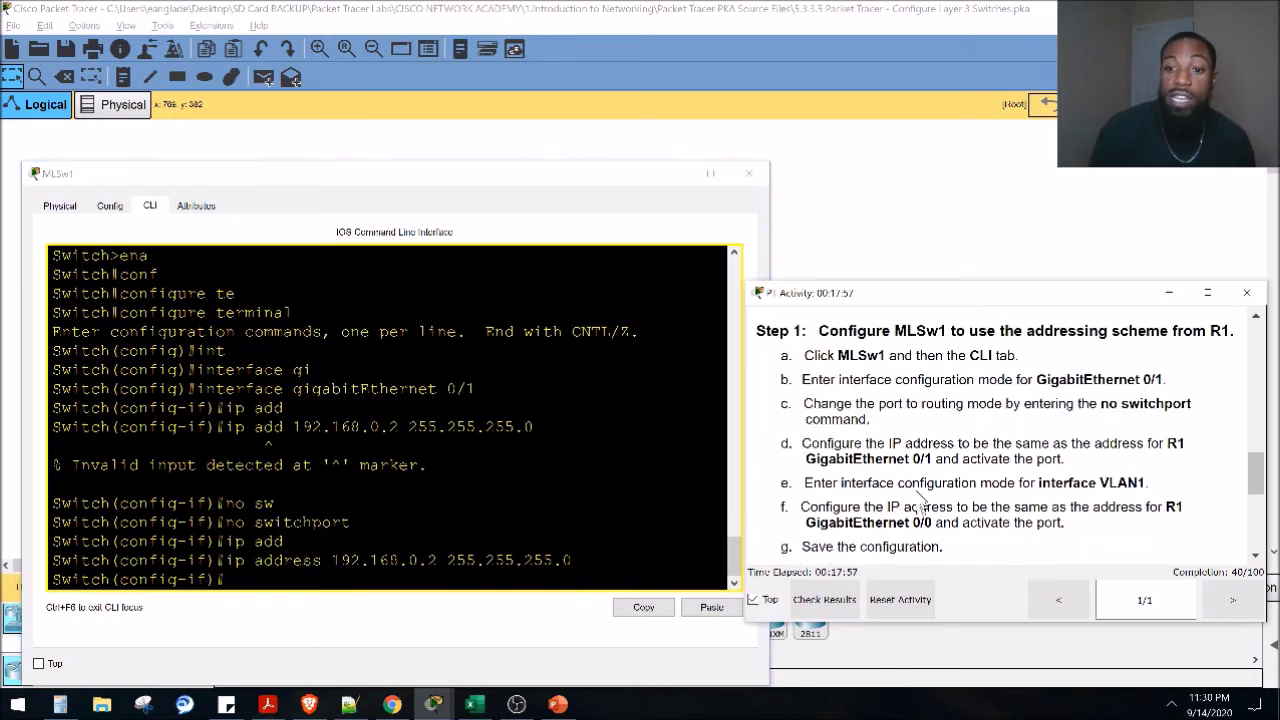
pyautogui.moveTo(1058, 460); pyautogui.dragTo(968, 458)
pyautogui.click(410, 465)
pyautogui.write('no shut')
pyautogui.press('Return')
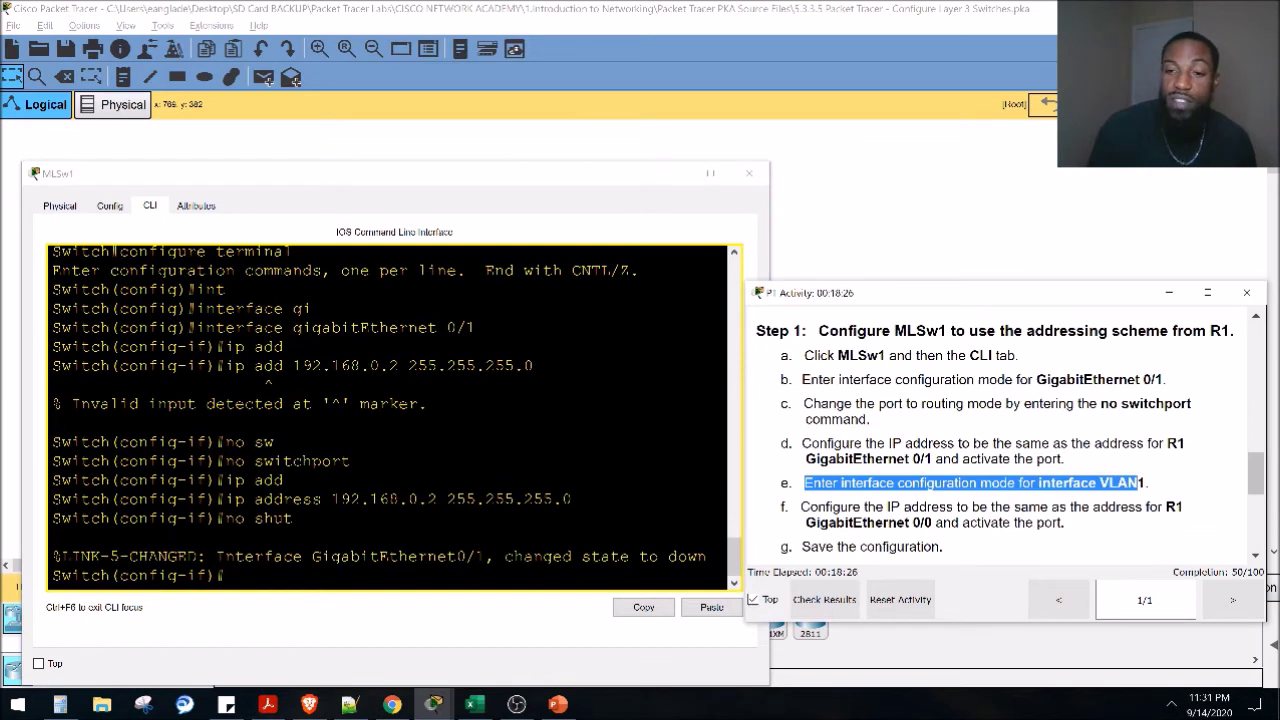
# Exit the GigabitEthernet 0/1 configuration, enter interface configuration mode for VLAN 1, and read Step 1f
pyautogui.click(462, 462)
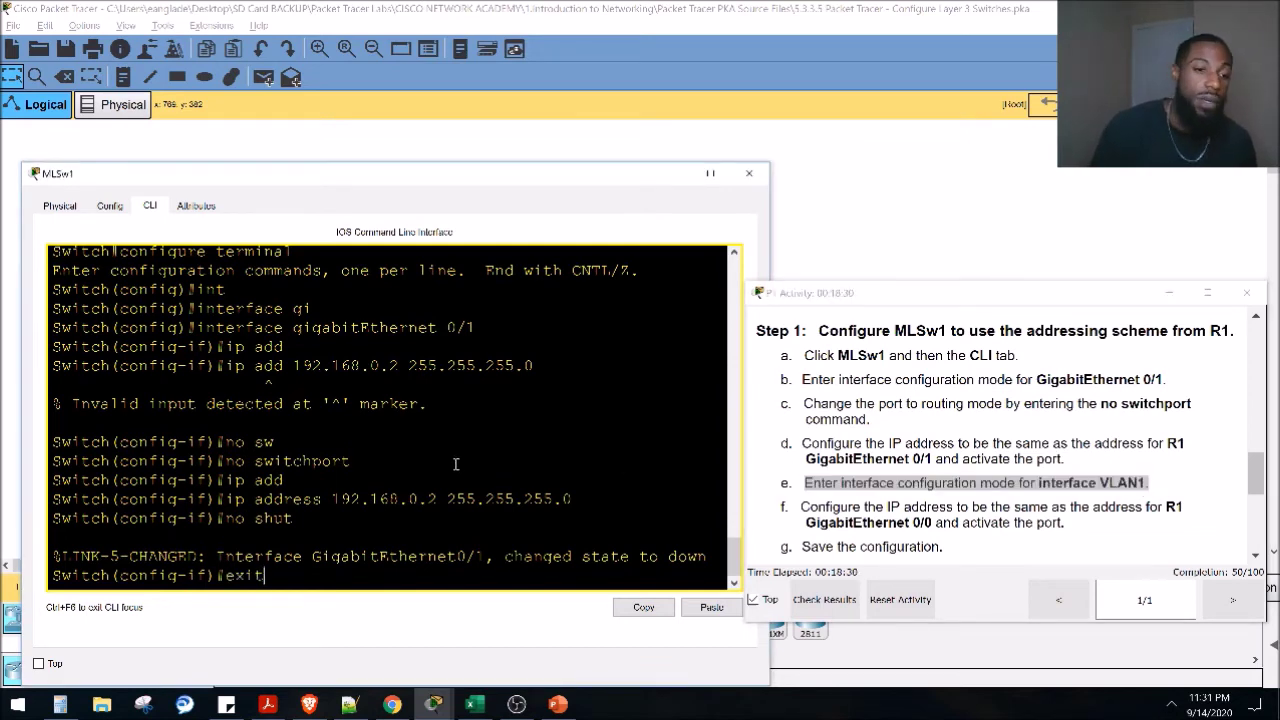
pyautogui.press('Return')
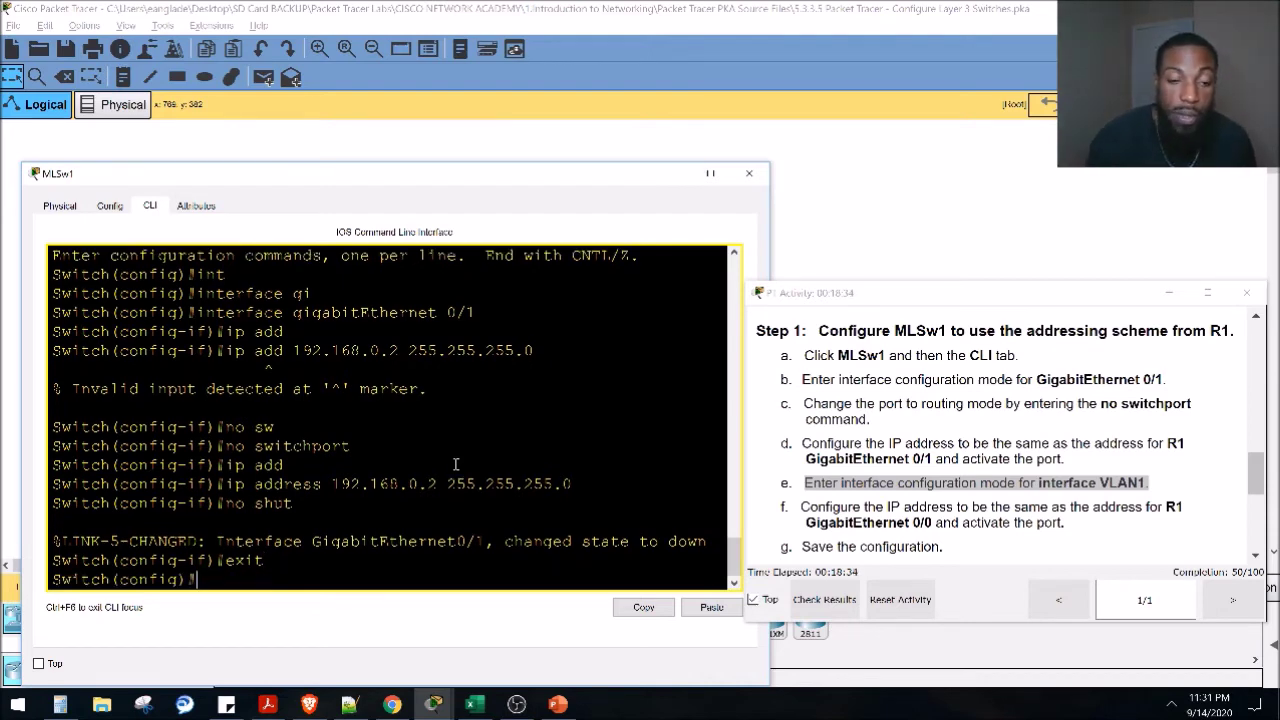
pyautogui.write('inter vlan 1')
pyautogui.press('Return')
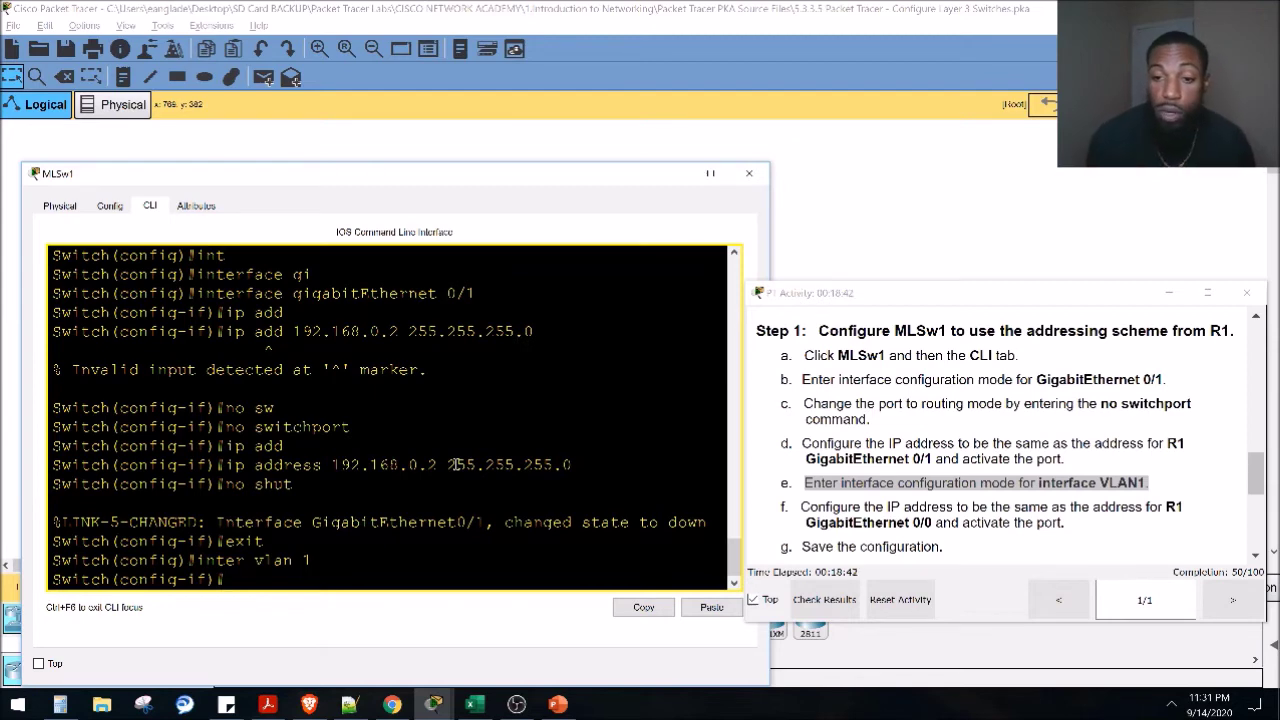
pyautogui.moveTo(829, 508); pyautogui.dragTo(1197, 515)
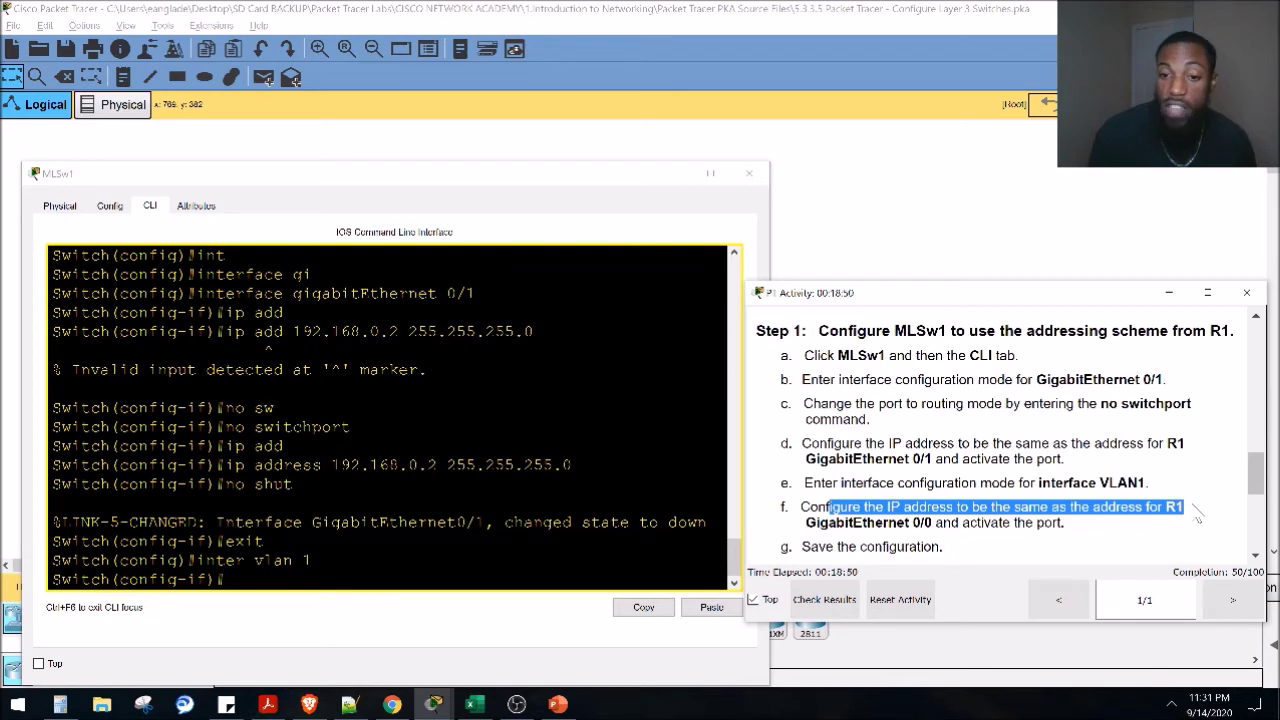
# Look up R1's GigabitEthernet 0/0 address in the Excel table and assign 172.16.31.1 with subnet mask 255.255.255.0 to MLSw1's VLAN 1
pyautogui.moveTo(234, 560); pyautogui.dragTo(195, 562)
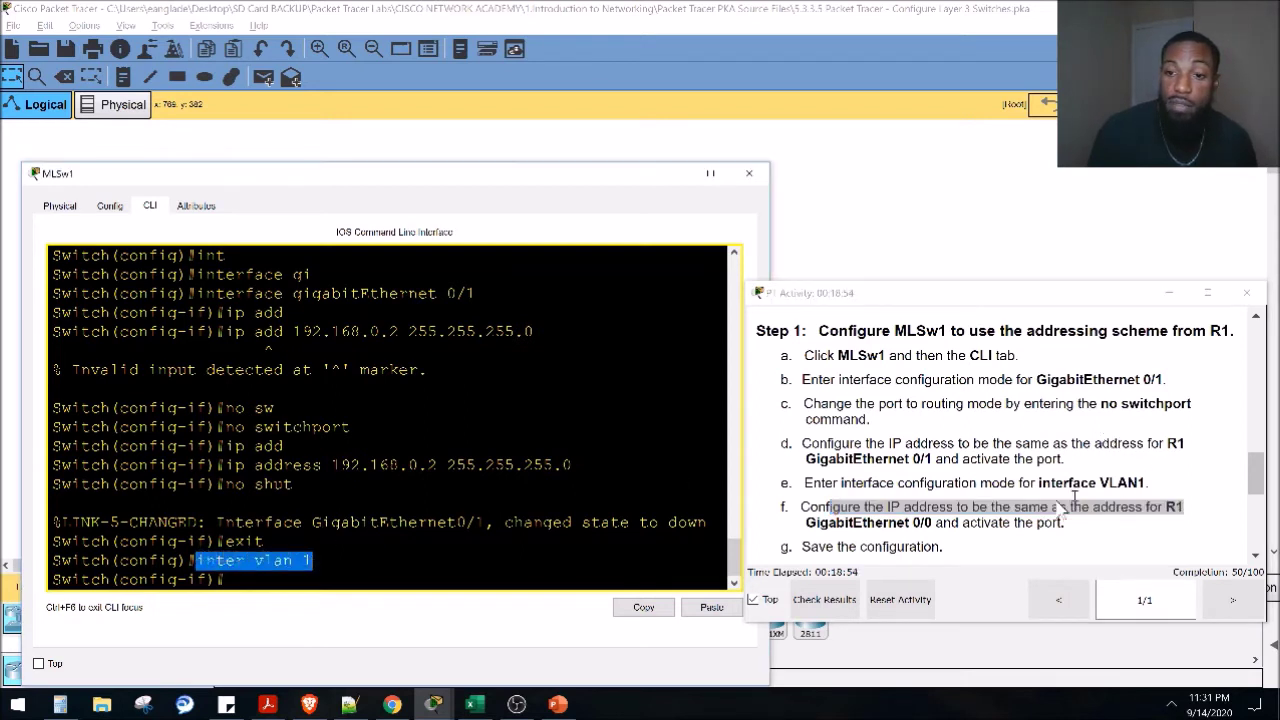
pyautogui.moveTo(934, 522); pyautogui.dragTo(805, 527)
pyautogui.click(474, 704)
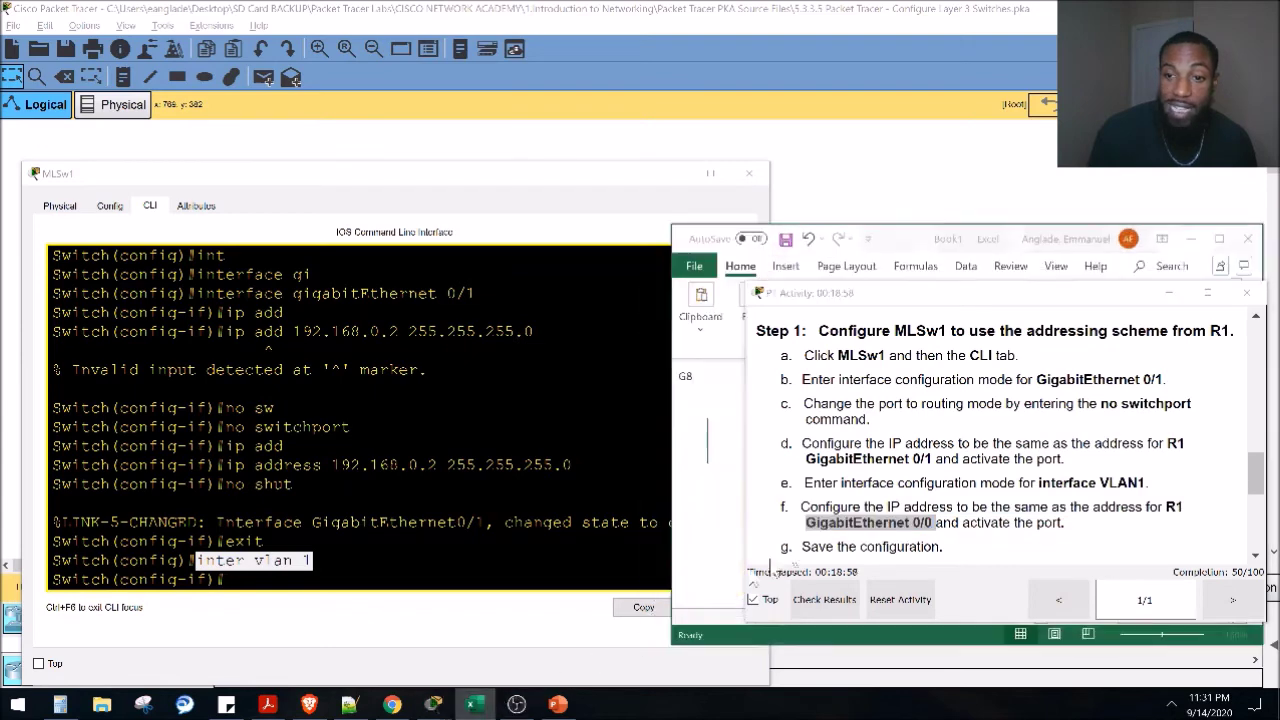
pyautogui.scroll(1, 945, 485)
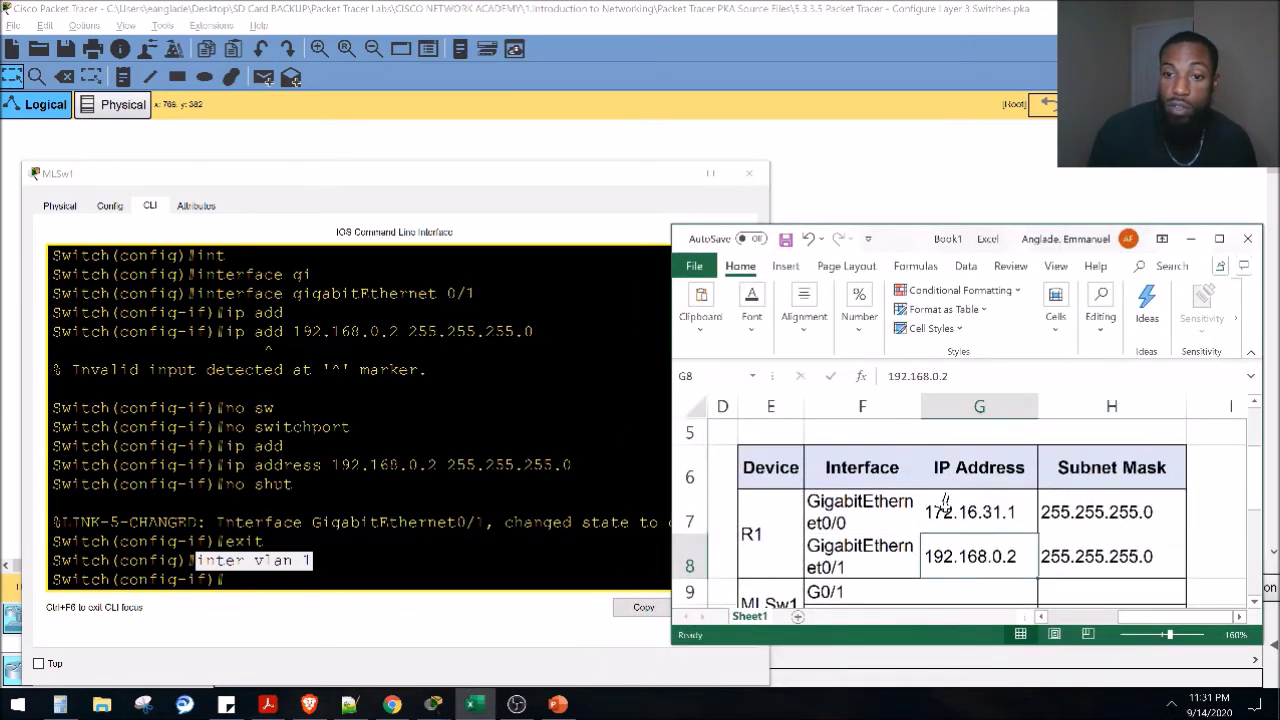
pyautogui.click(926, 512)
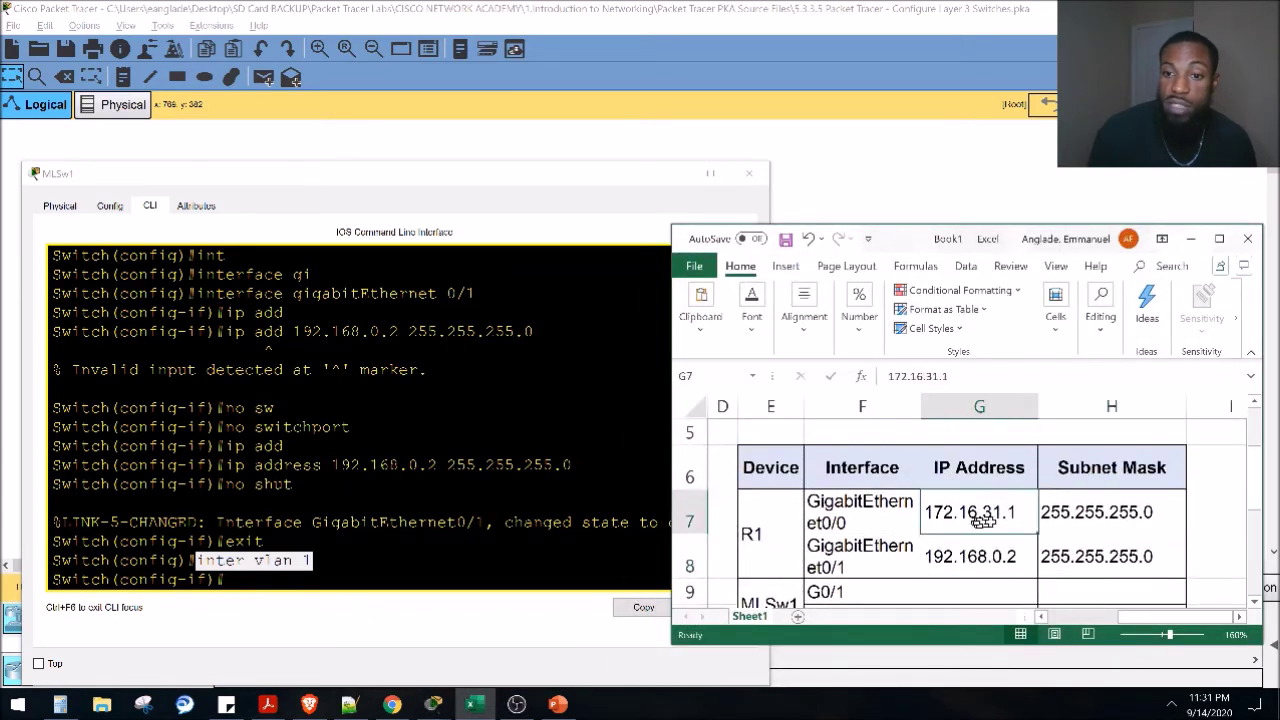
pyautogui.click(335, 522)
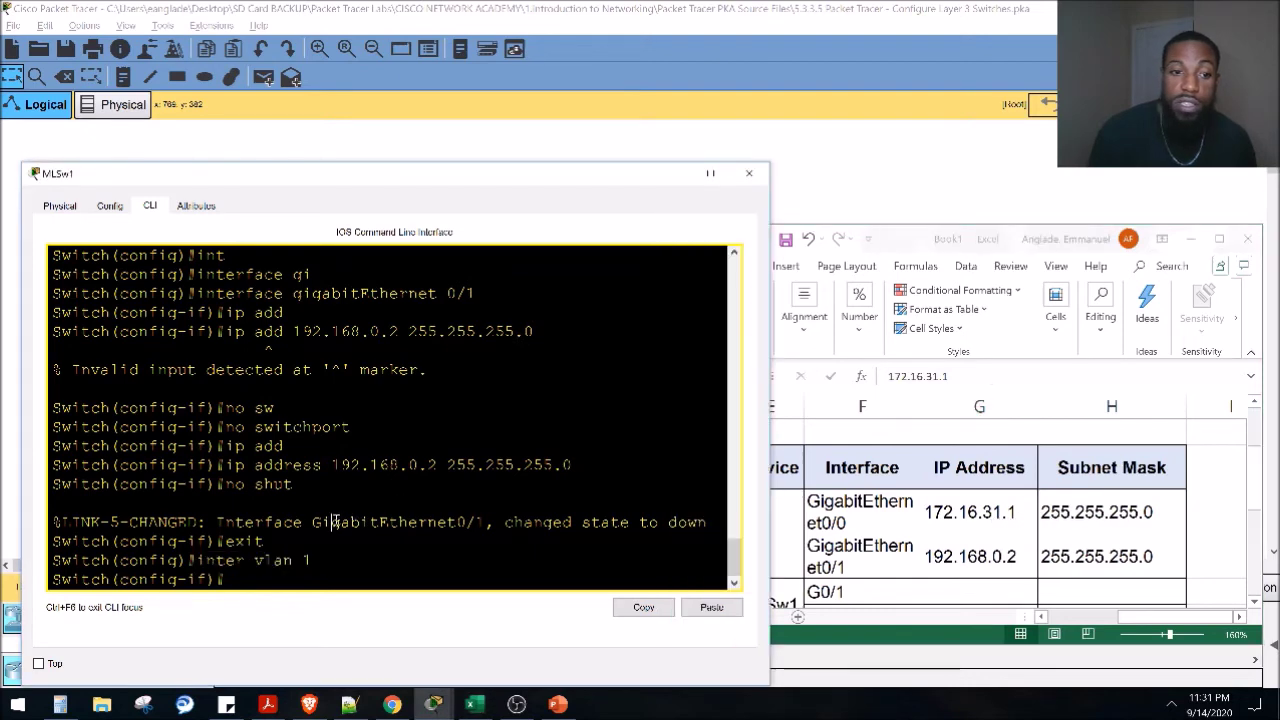
pyautogui.write('ip add')
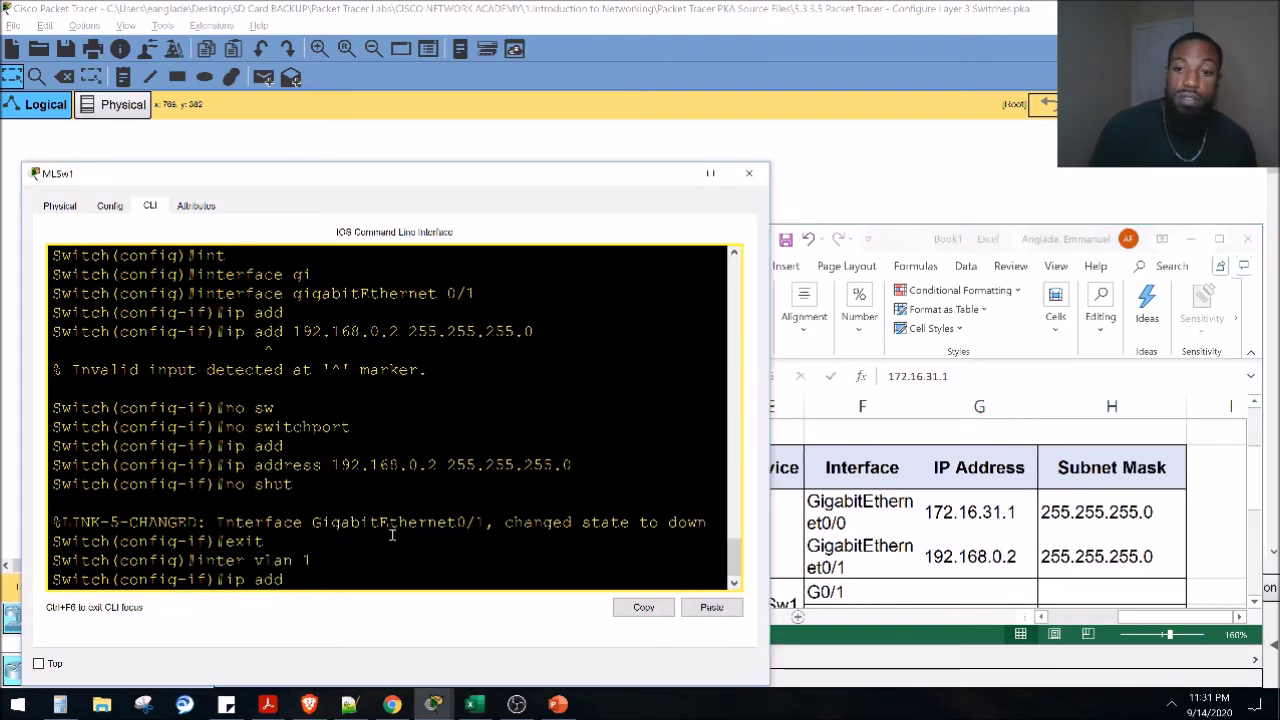
pyautogui.write(' 172.16.')
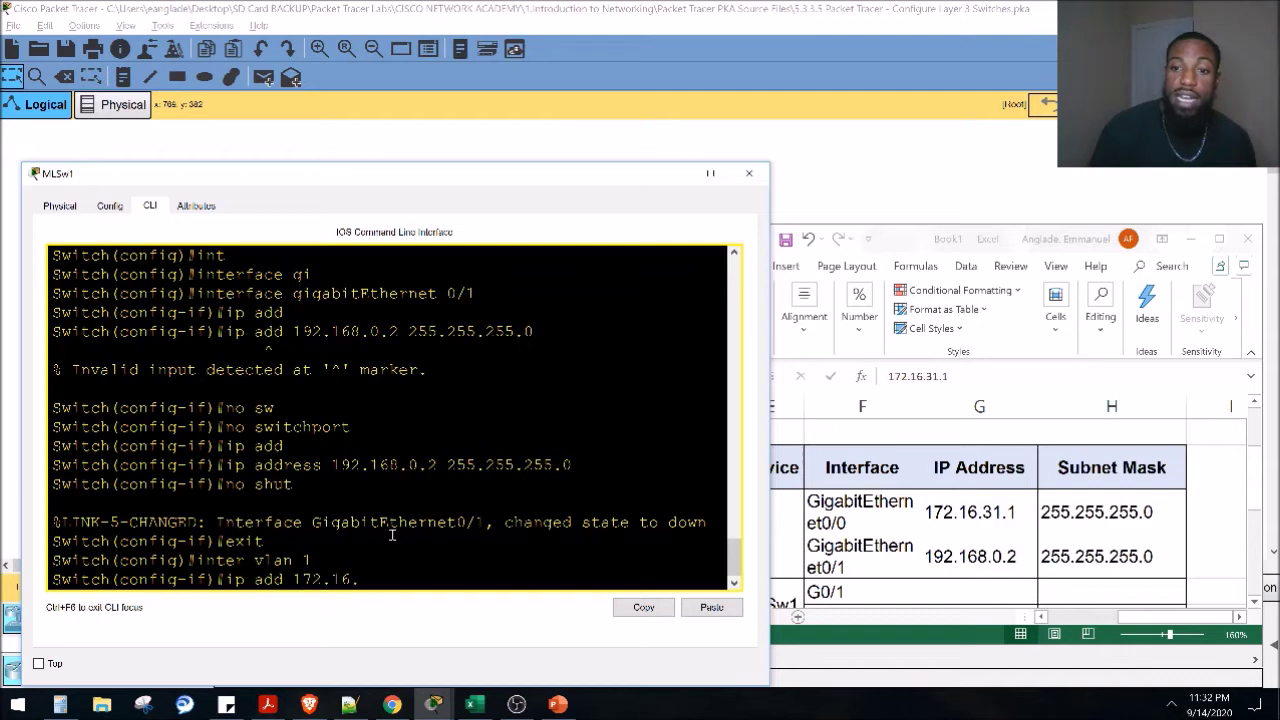
pyautogui.write('31.1 255.255.255')
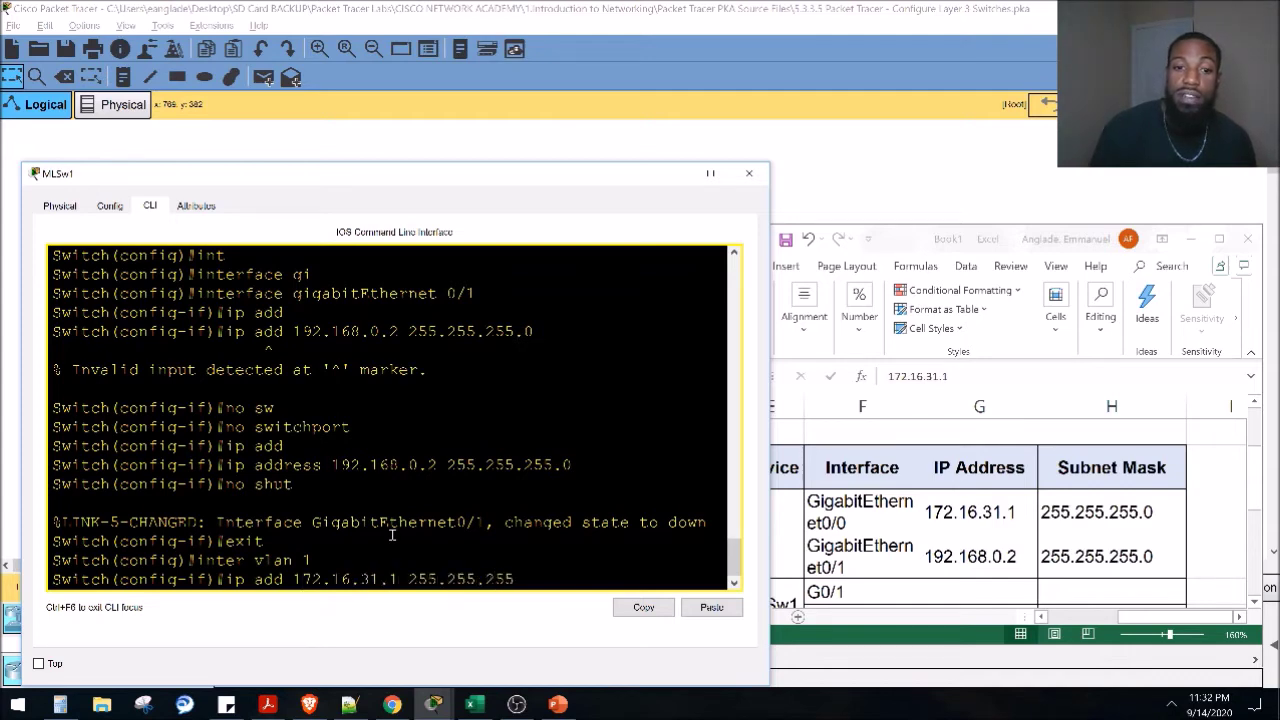
pyautogui.press('Return')
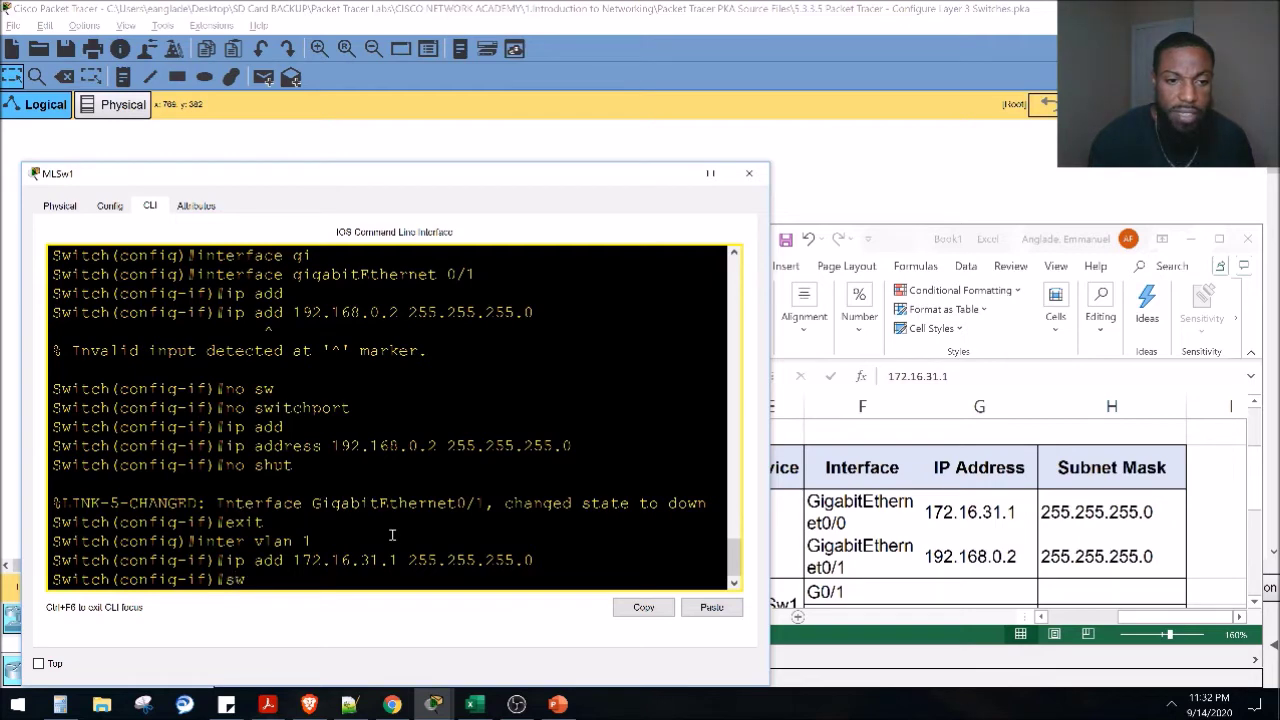
pyautogui.press('Tab')
pyautogui.write('i')
pyautogui.press('Tab')
pyautogui.press('BackSpace')
pyautogui.press('BackSpace')
pyautogui.press('BackSpace')
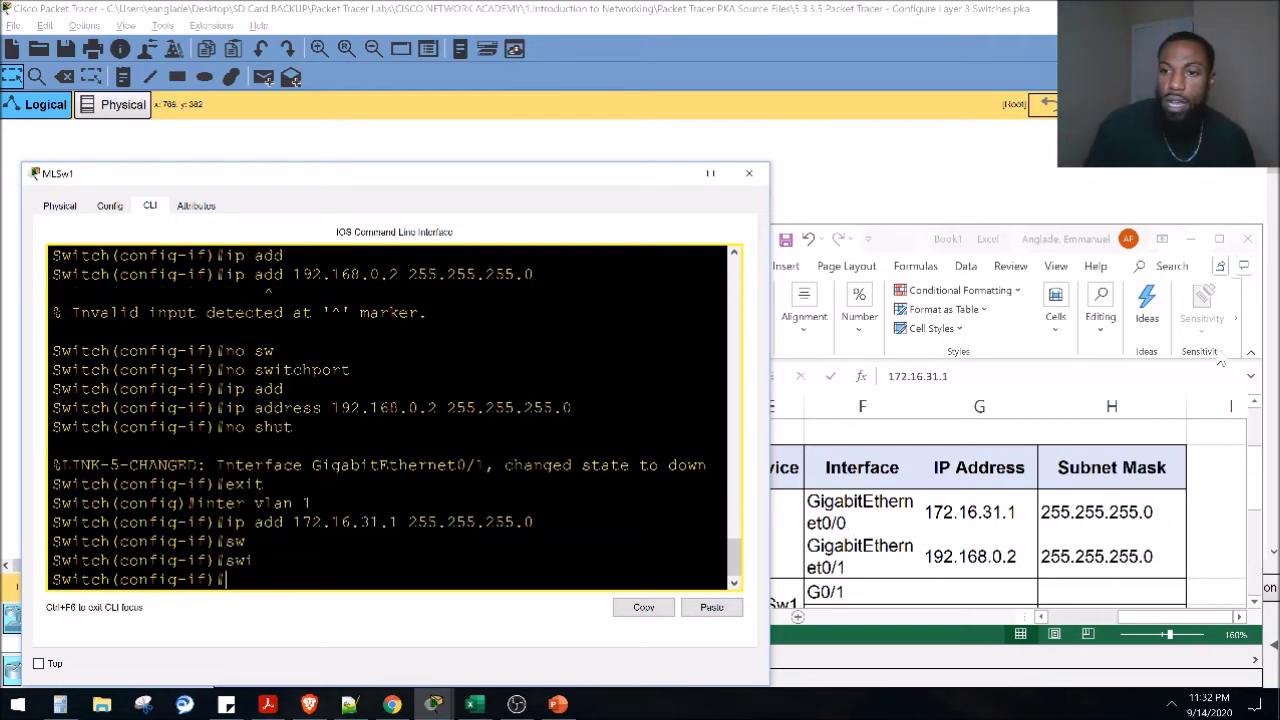
# Minimize Excel, read Step 1g in the activity instructions, and exit MLSw1's VLAN 1 interface configuration
pyautogui.click(1215, 205)
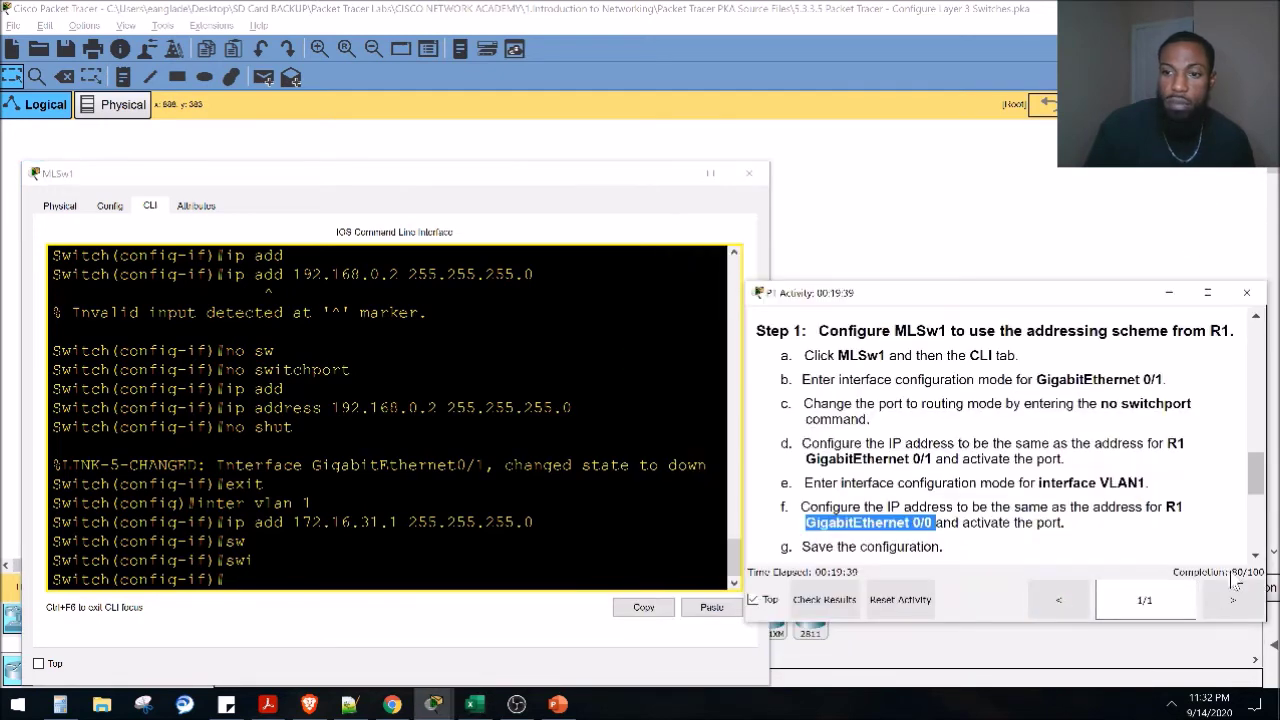
pyautogui.scroll(-1, 1258, 553)
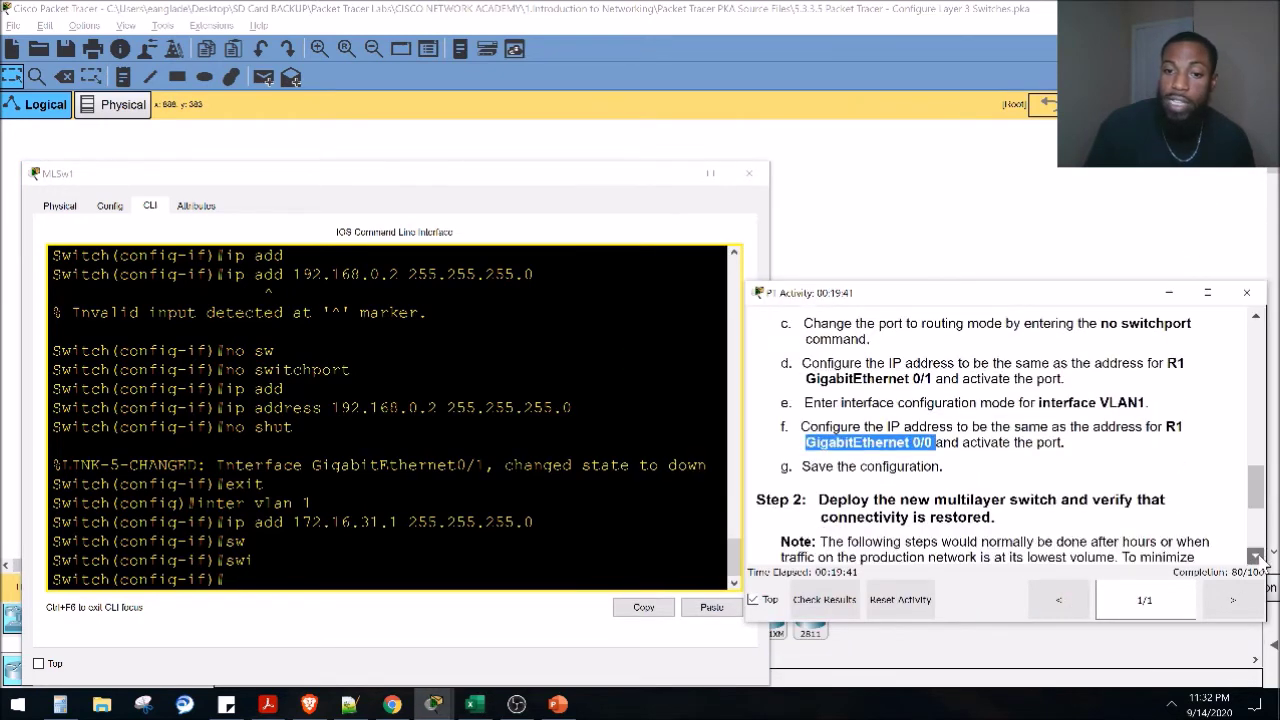
pyautogui.moveTo(938, 466); pyautogui.dragTo(790, 500)
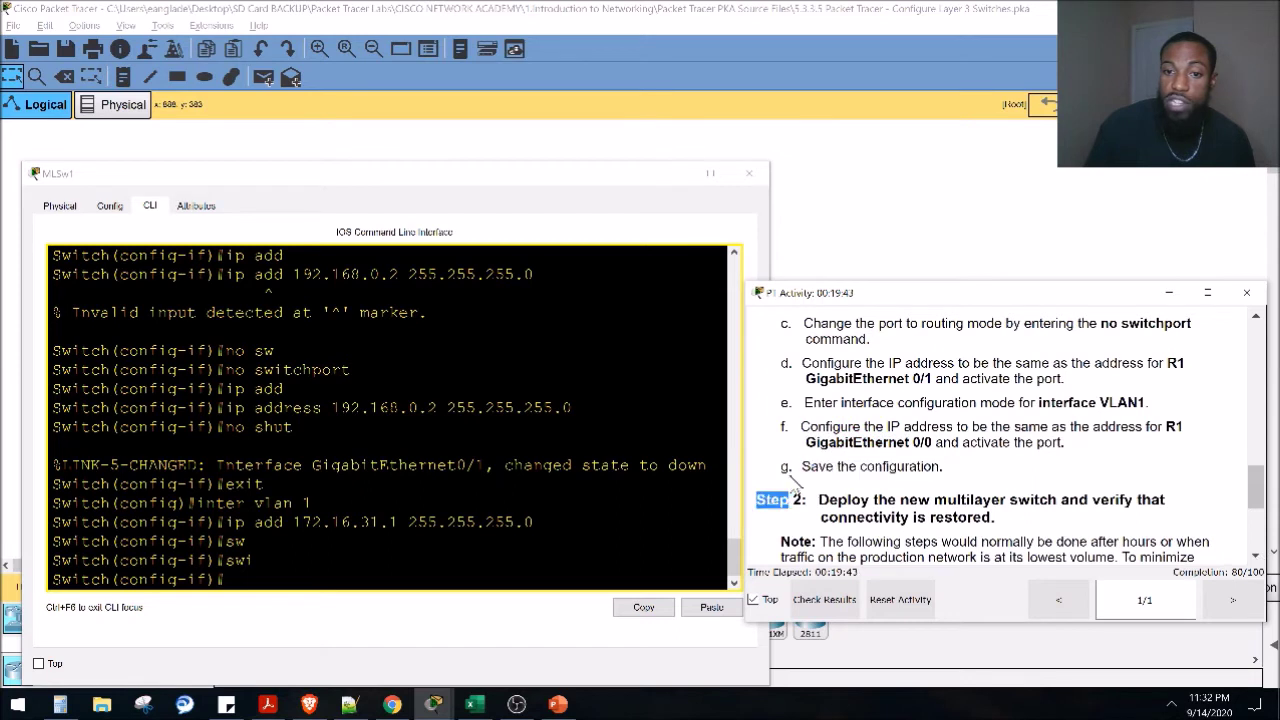
pyautogui.click(505, 465)
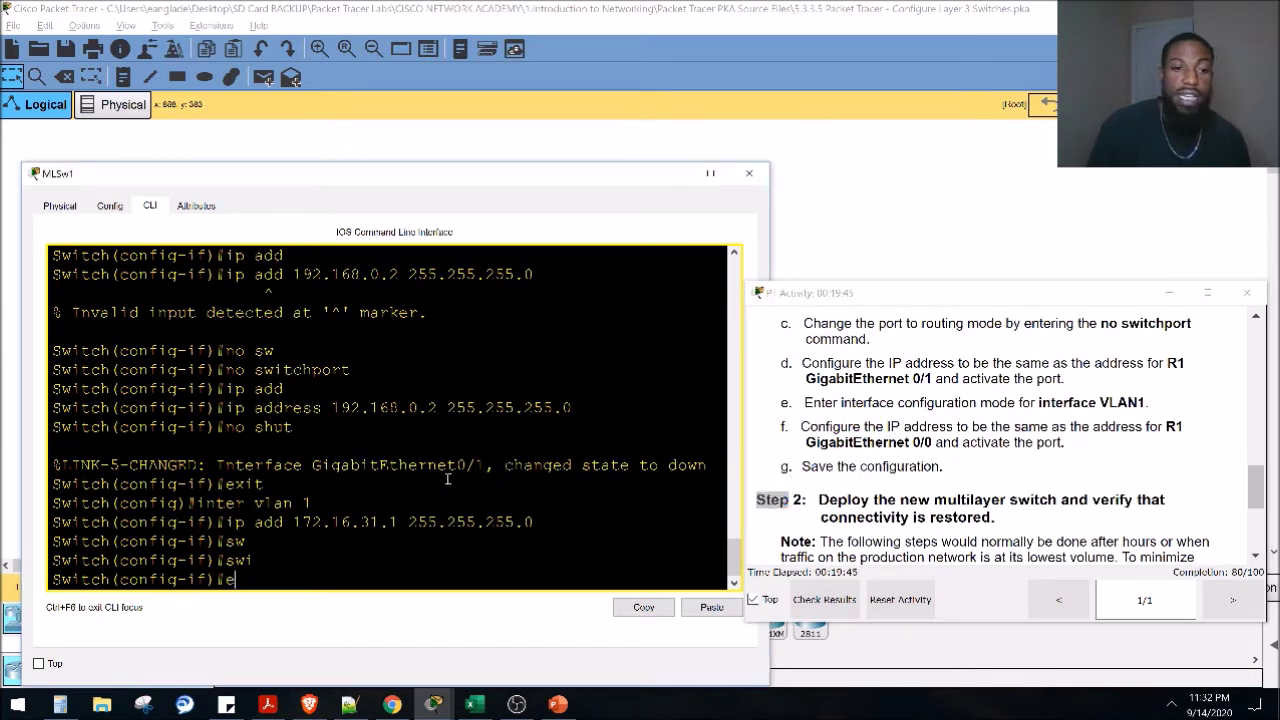
pyautogui.write('exit')
pyautogui.press('Return')
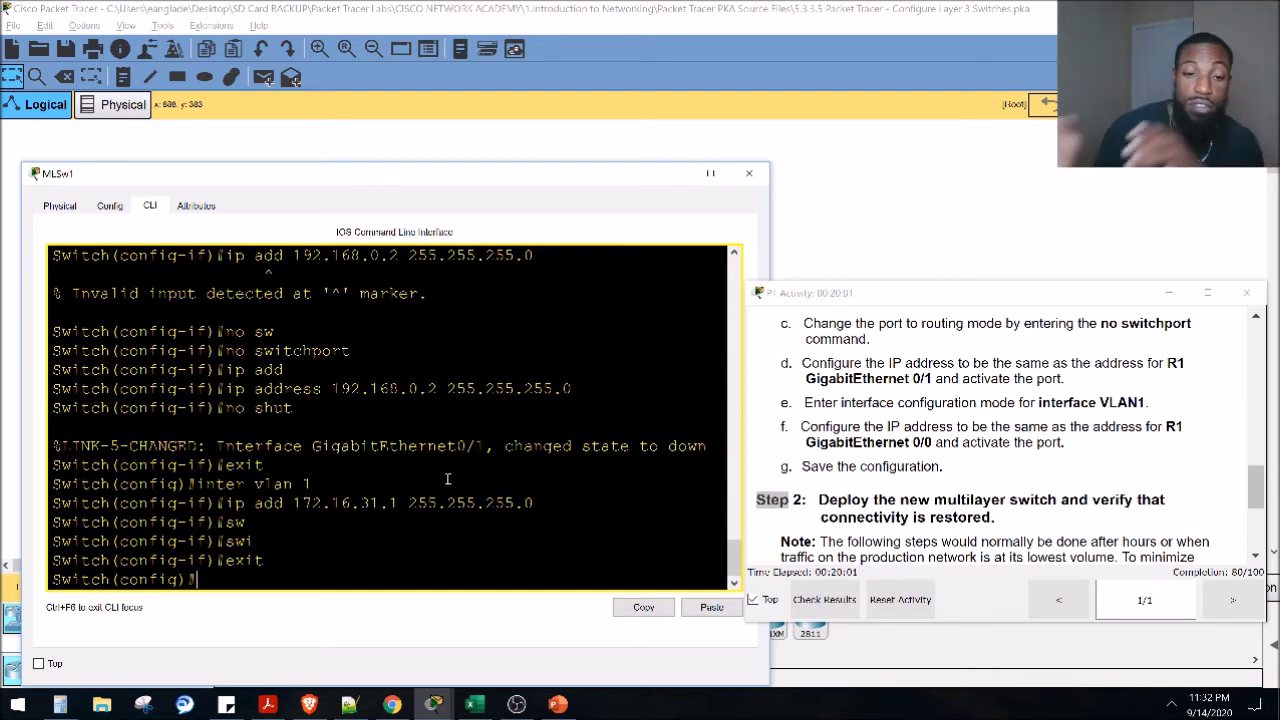
pyautogui.write('opy ')
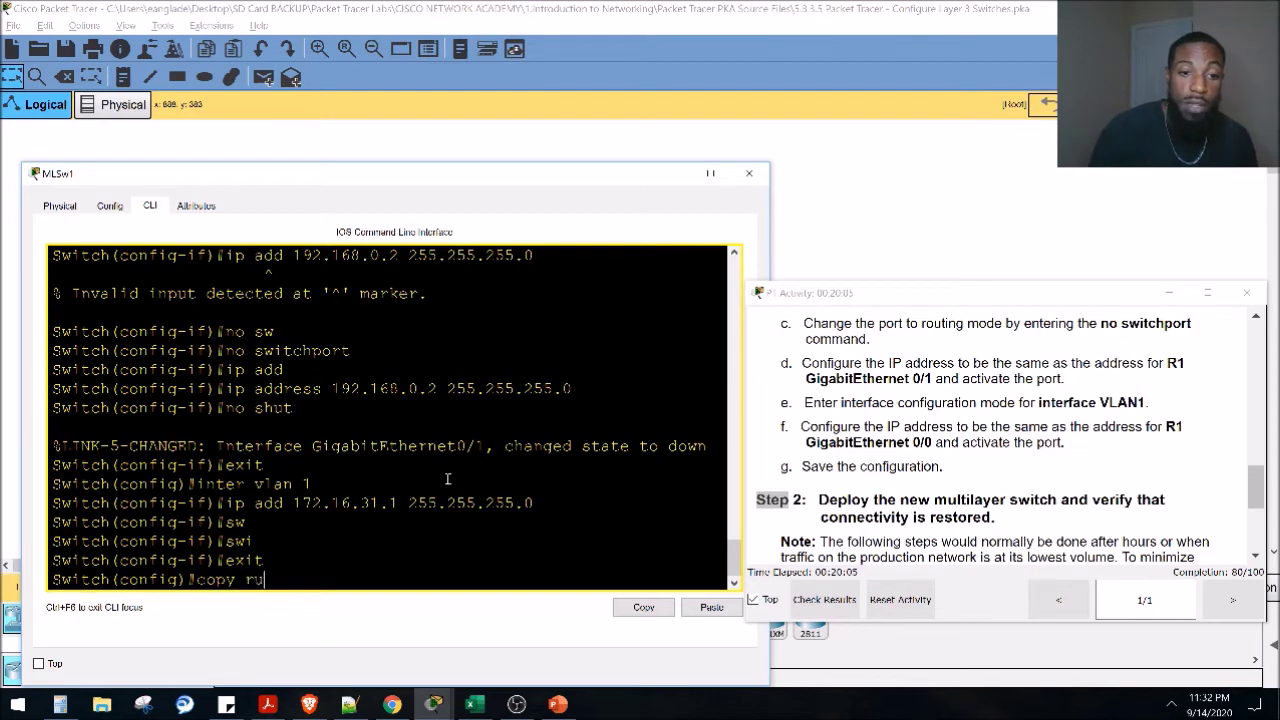
pyautogui.write('ru')
pyautogui.press('Tab')
pyautogui.write('n')
pyautogui.press('Tab')
pyautogui.press('BackSpace')
pyautogui.press('BackSpace')
pyautogui.press('BackSpace')
pyautogui.press('BackSpace')
pyautogui.press('BackSpace')
pyautogui.press('BackSpace')
# Exit global configuration mode and save MLSw1's running-config to startup-config, accepting the default destination filename
pyautogui.write('exit')
pyautogui.press('Return')
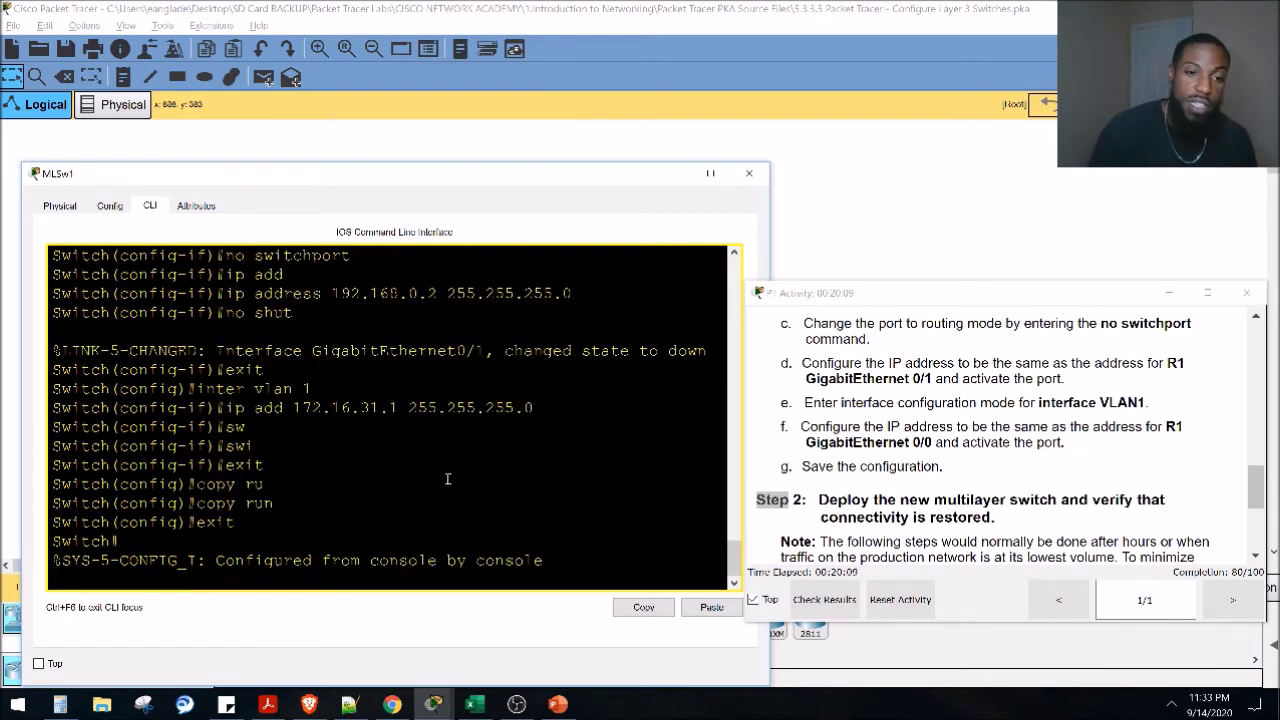
pyautogui.press('Return')
pyautogui.write('cop ')
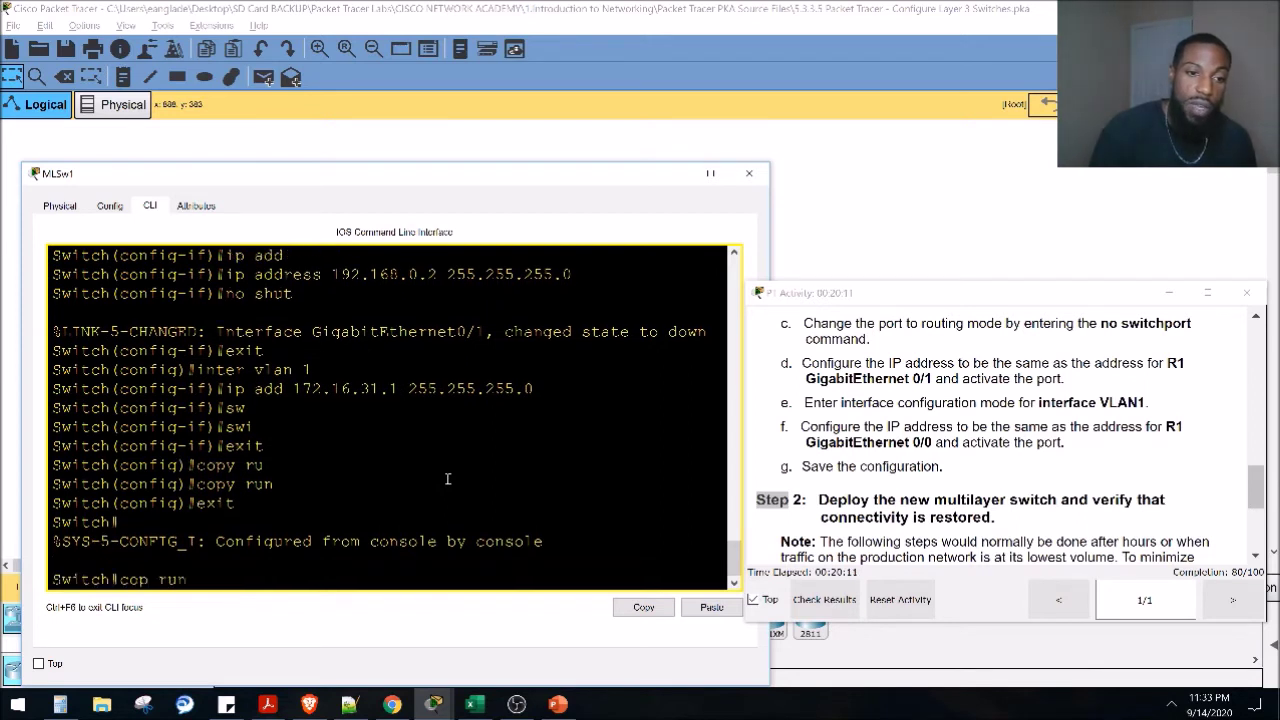
pyautogui.write('run')
pyautogui.press('Tab')
pyautogui.write('st')
pyautogui.press('Tab')
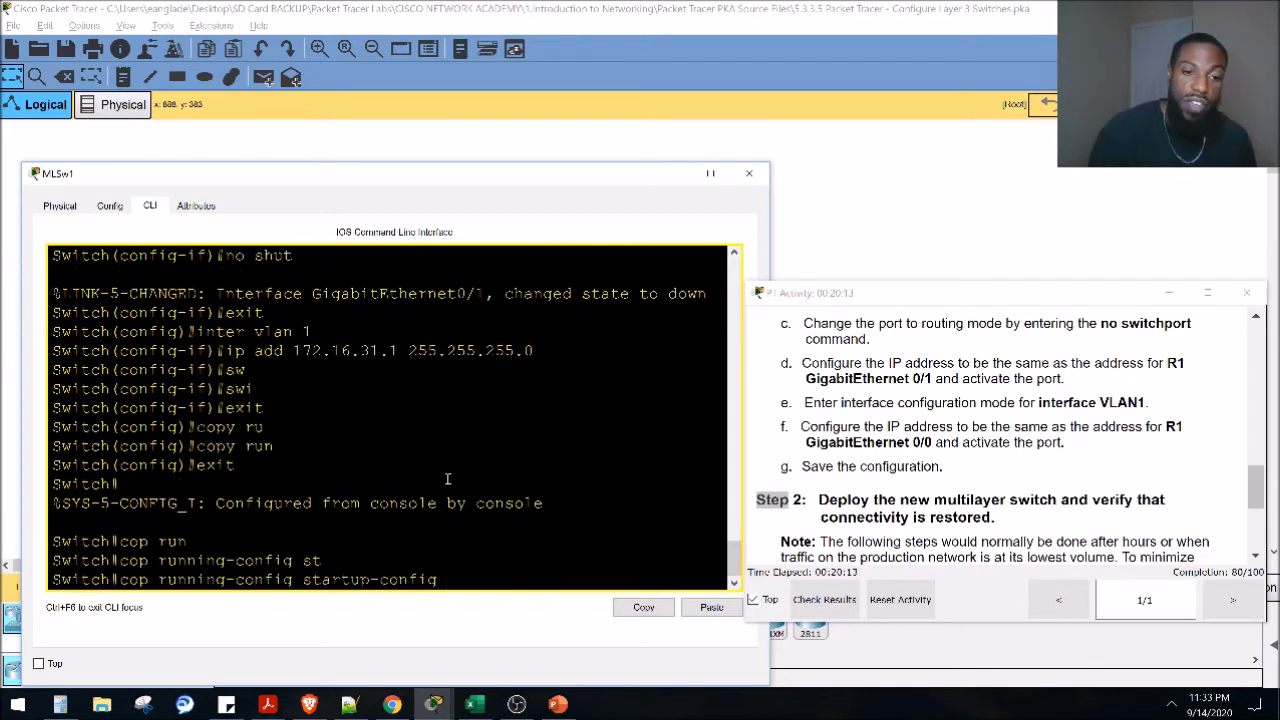
pyautogui.press('Return')
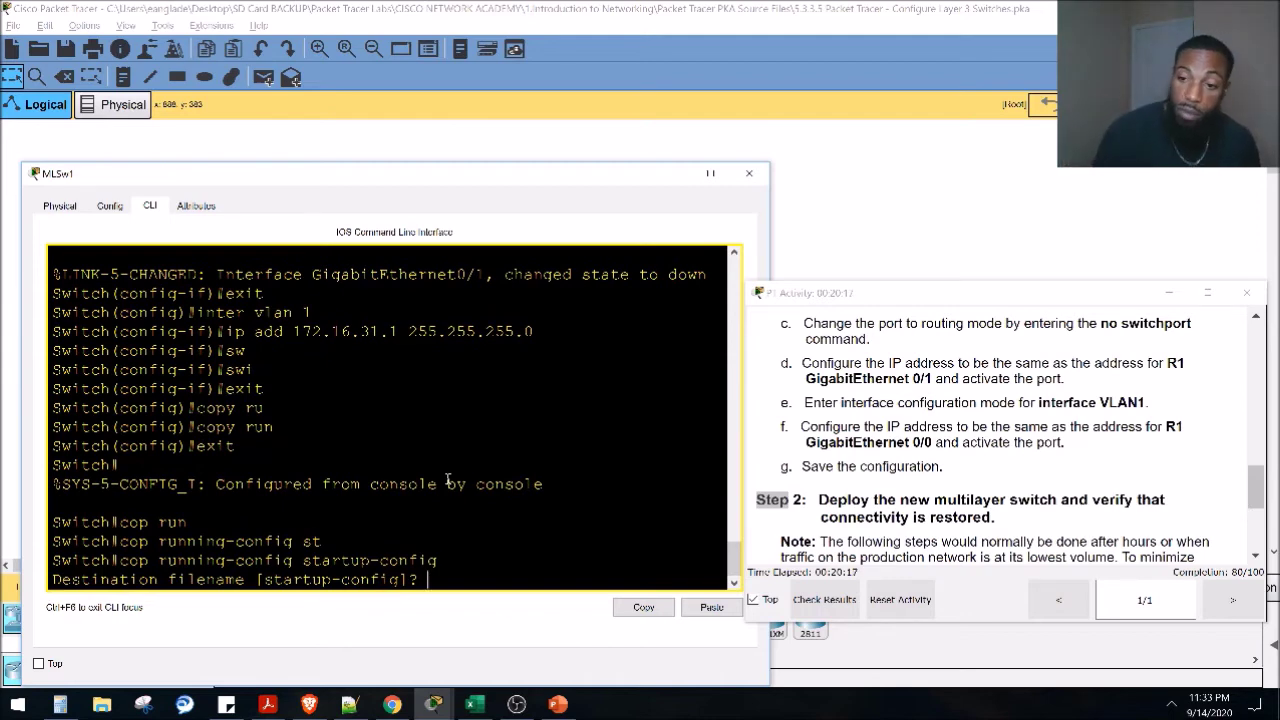
pyautogui.press('Return')
pyautogui.press('Return')
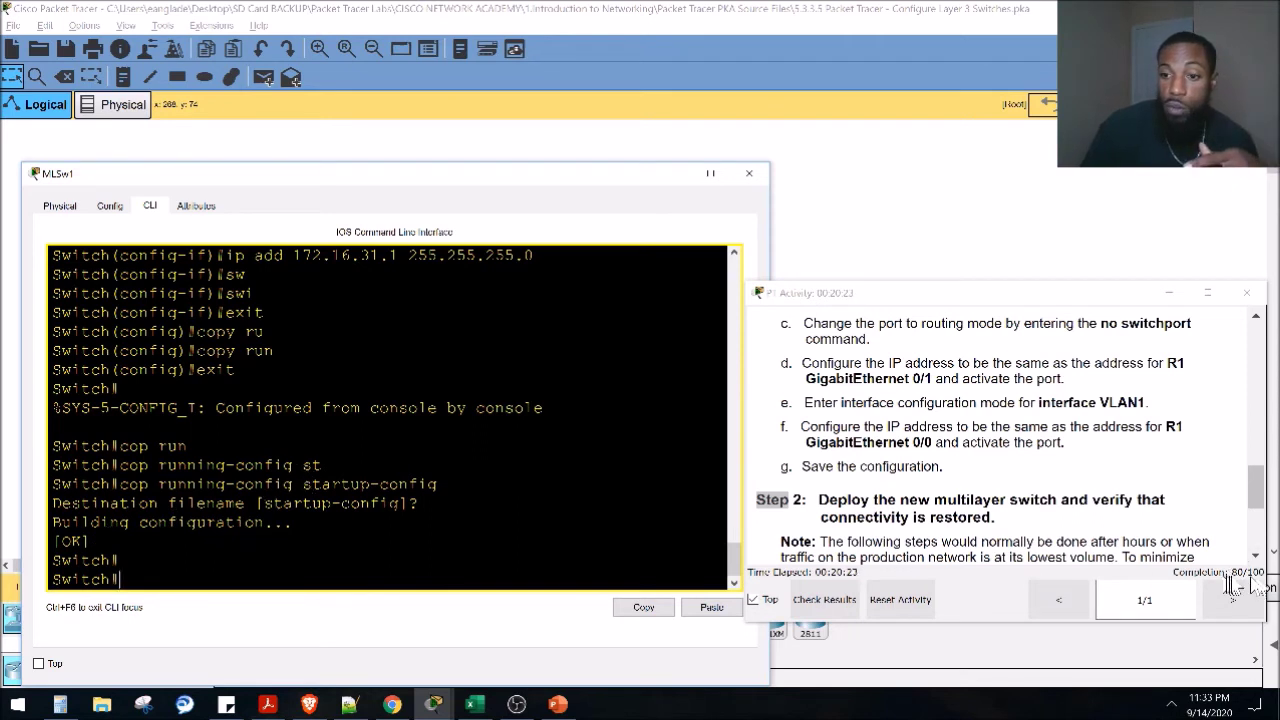
# Read the Step 2 instructions on deploying the multilayer switch and close the MLSw1 window to reach the topology
pyautogui.moveTo(829, 500); pyautogui.dragTo(1166, 523)
pyautogui.scroll(-2, 1166, 520)
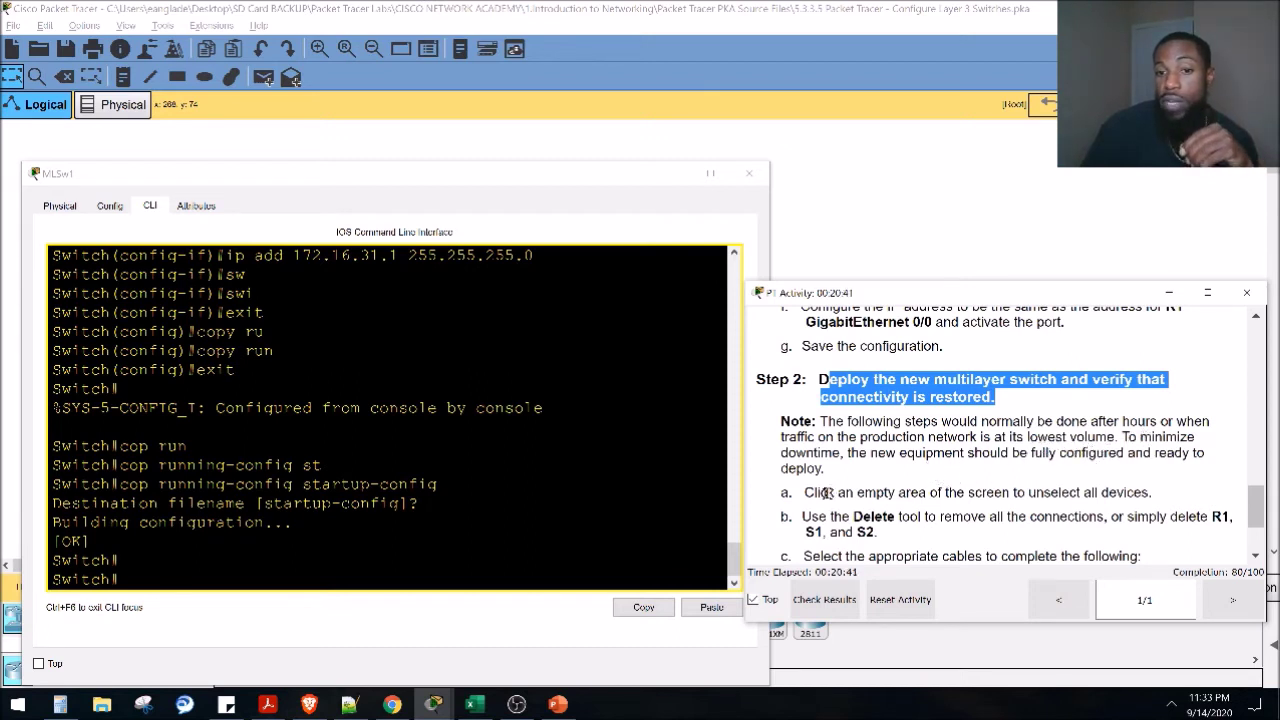
pyautogui.click(757, 185)
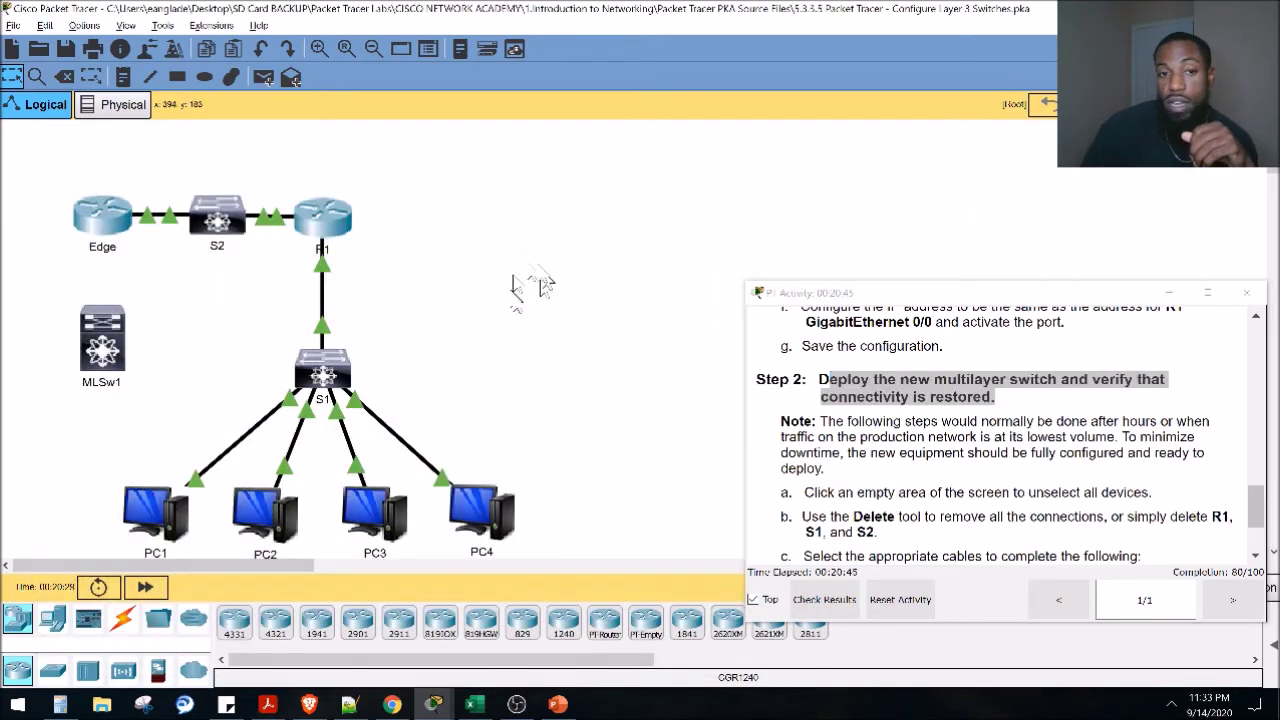
pyautogui.click(886, 350)
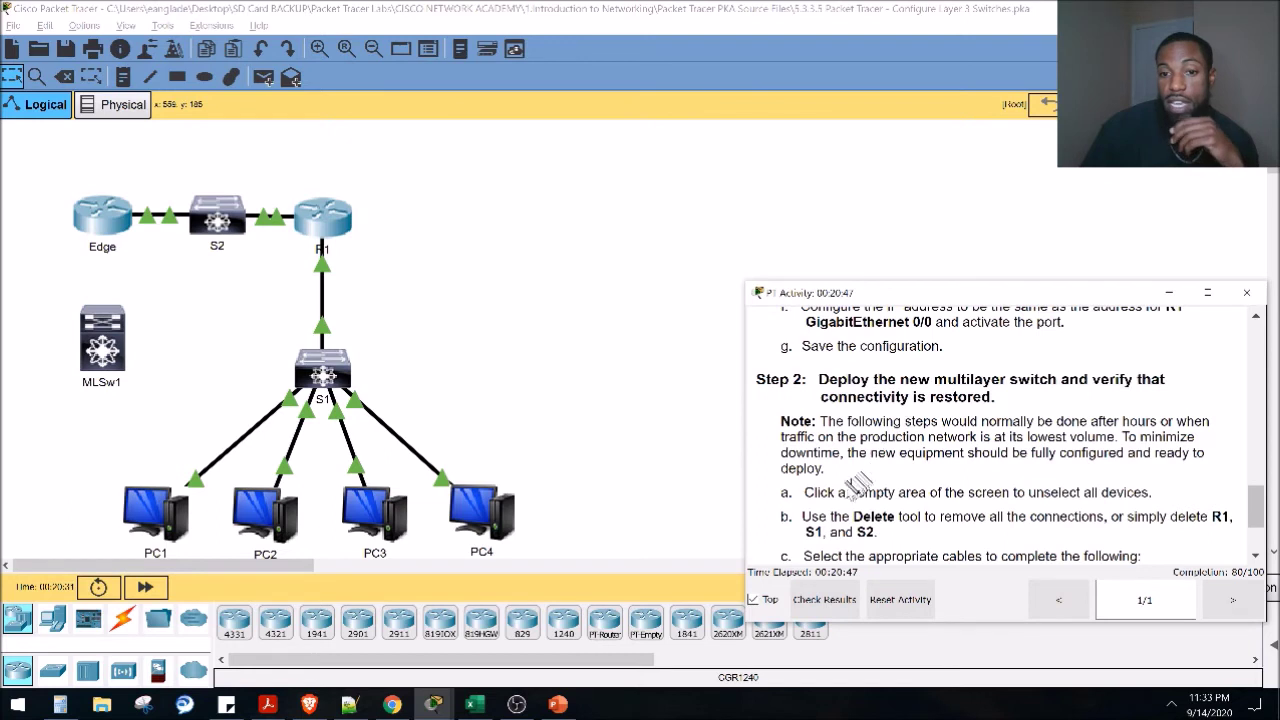
# Delete S1, R1, and S2 from the topology and move MLSw1 into the empty space above the PCs
pyautogui.click(65, 77)
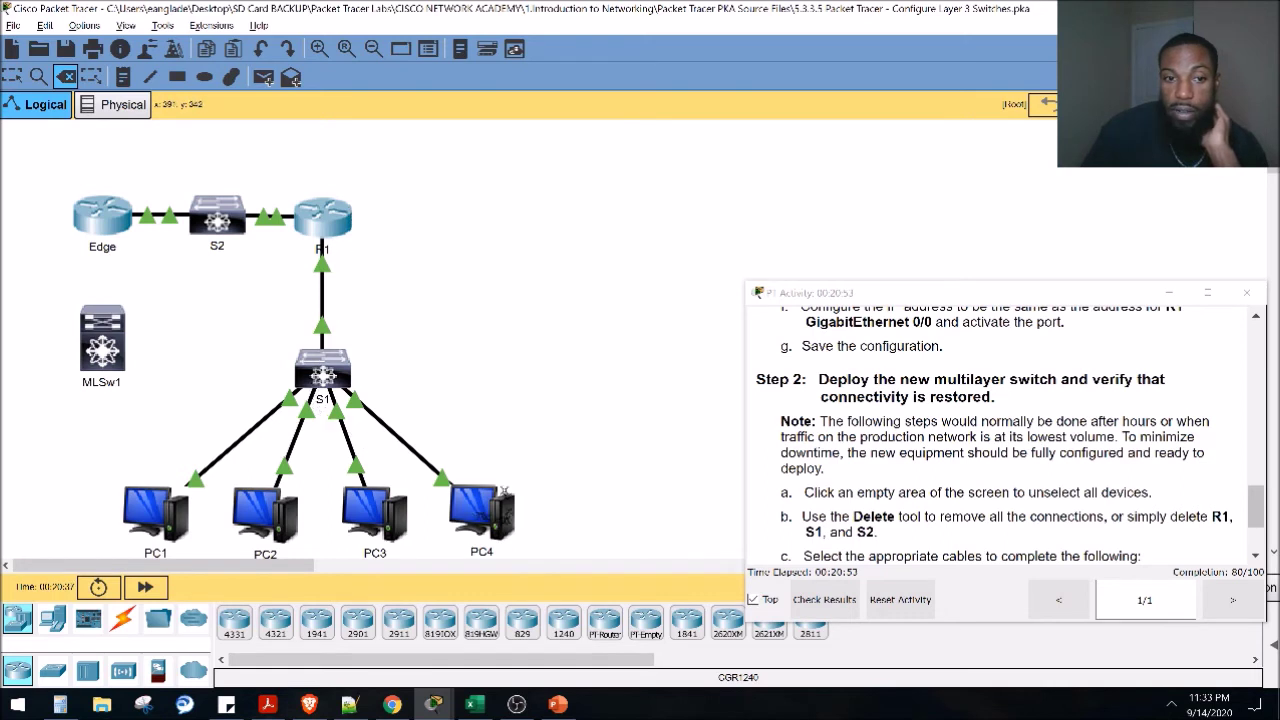
pyautogui.click(323, 372)
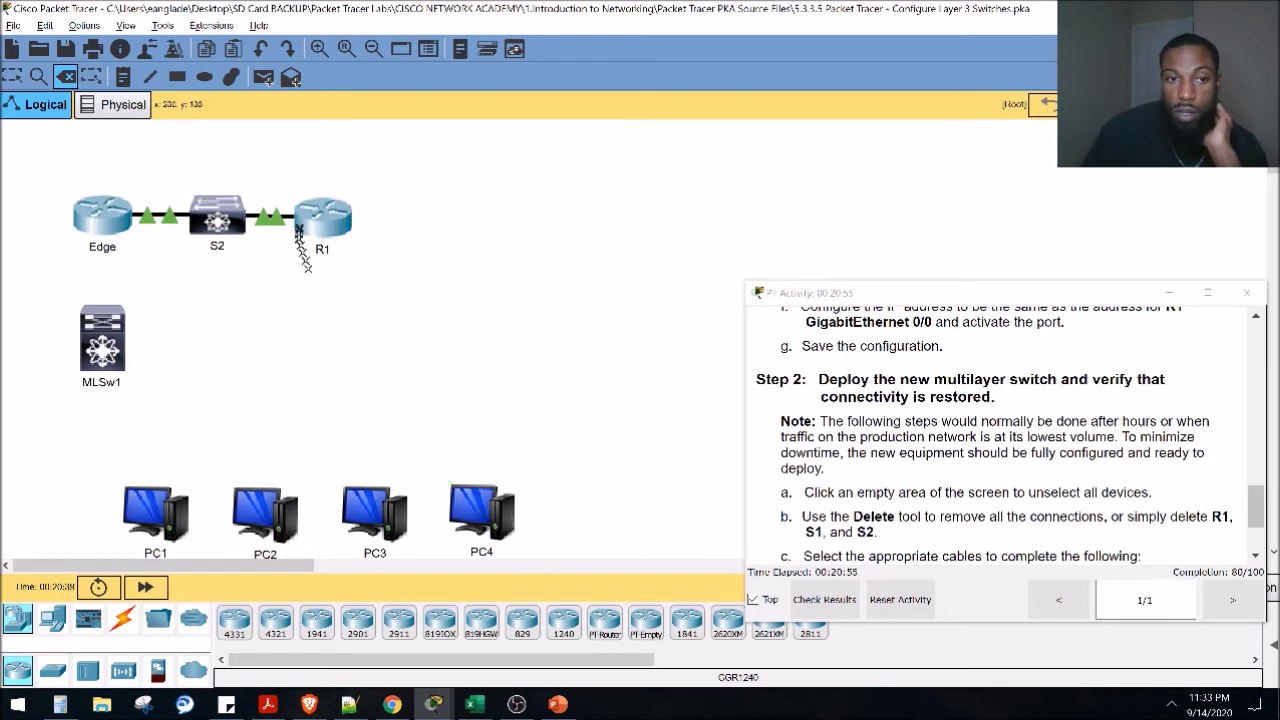
pyautogui.click(320, 218)
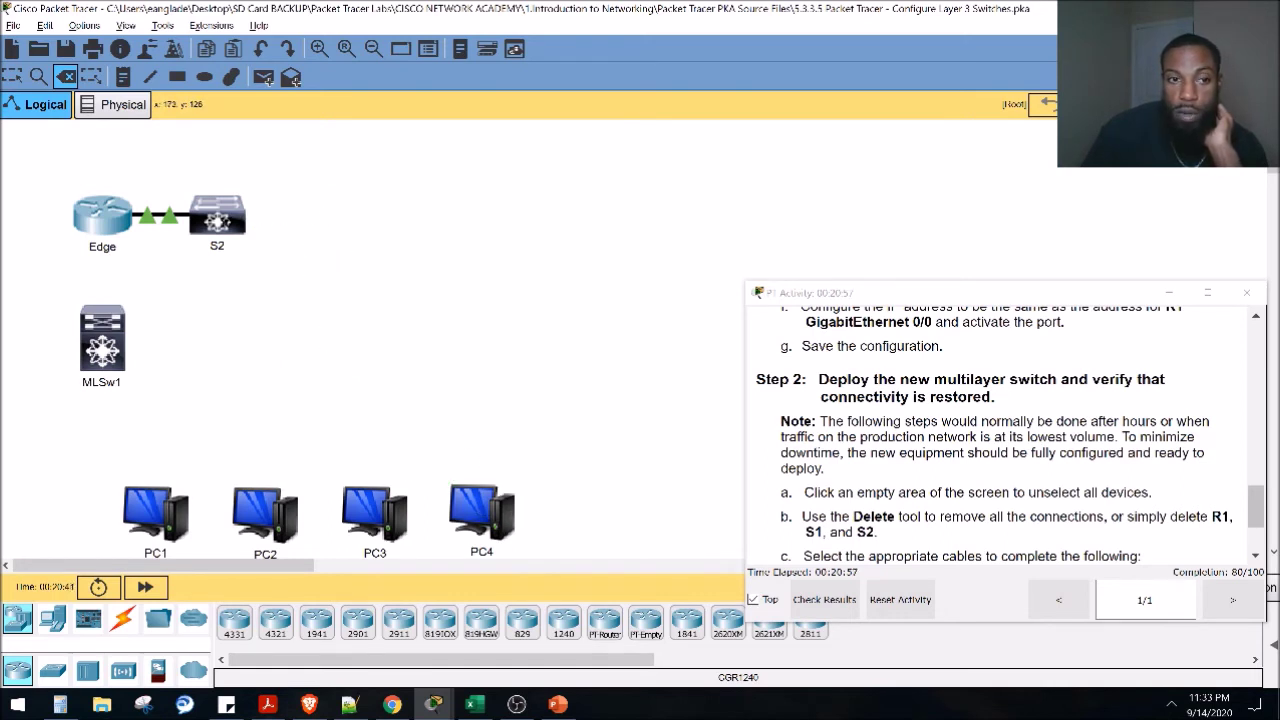
pyautogui.click(224, 222)
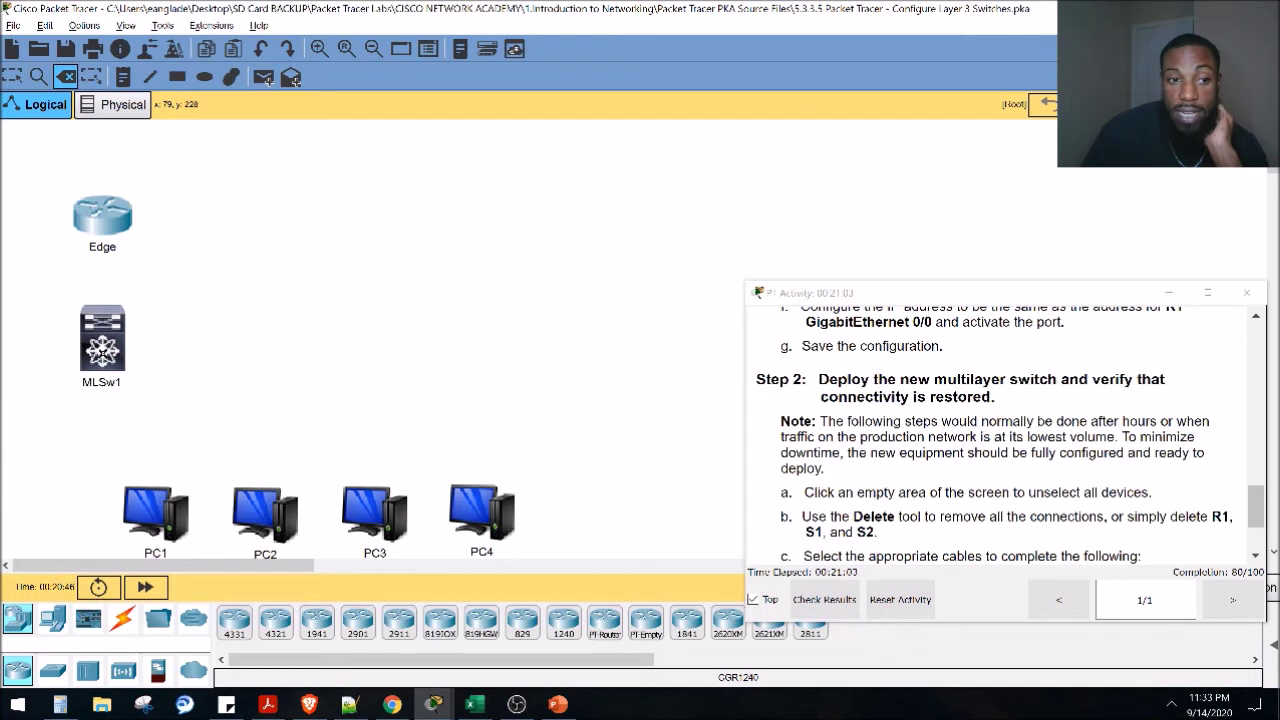
pyautogui.click(13, 77)
pyautogui.moveTo(102, 340); pyautogui.dragTo(354, 290)
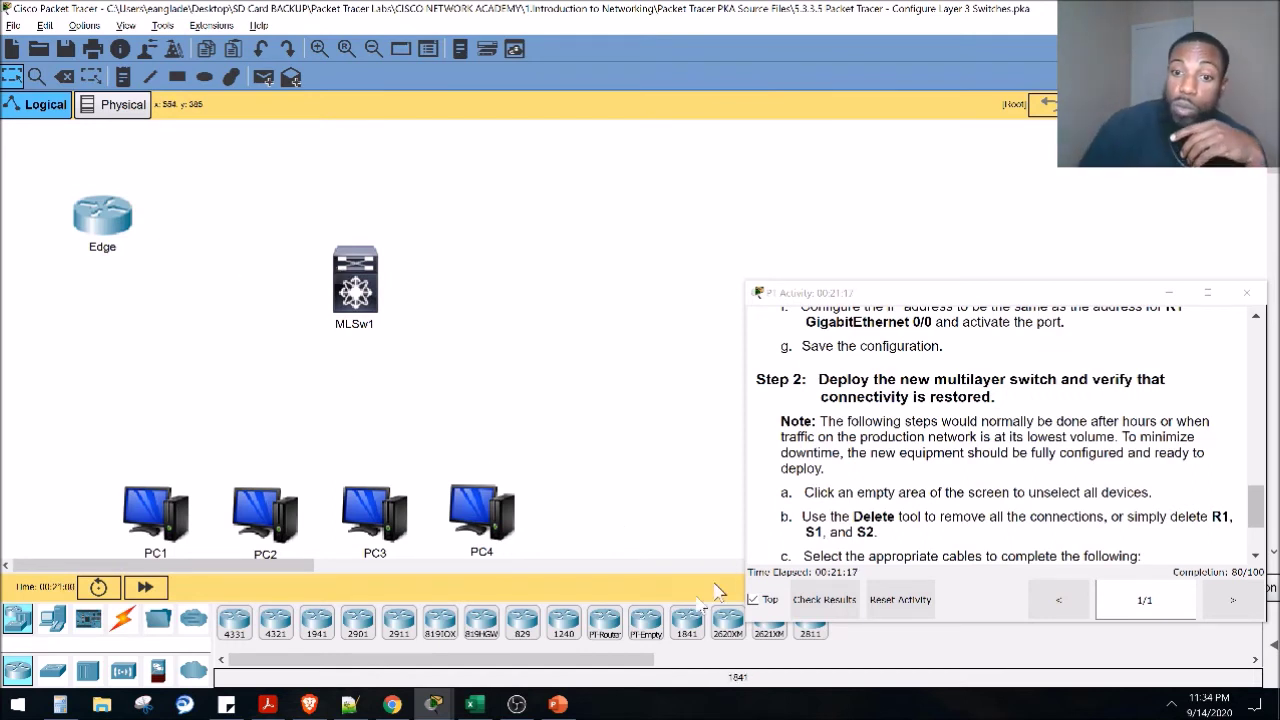
# Read the Step 2c cabling instructions and move MLSw1 slightly closer to the Edge router's level
pyautogui.moveTo(1113, 516); pyautogui.dragTo(1242, 542)
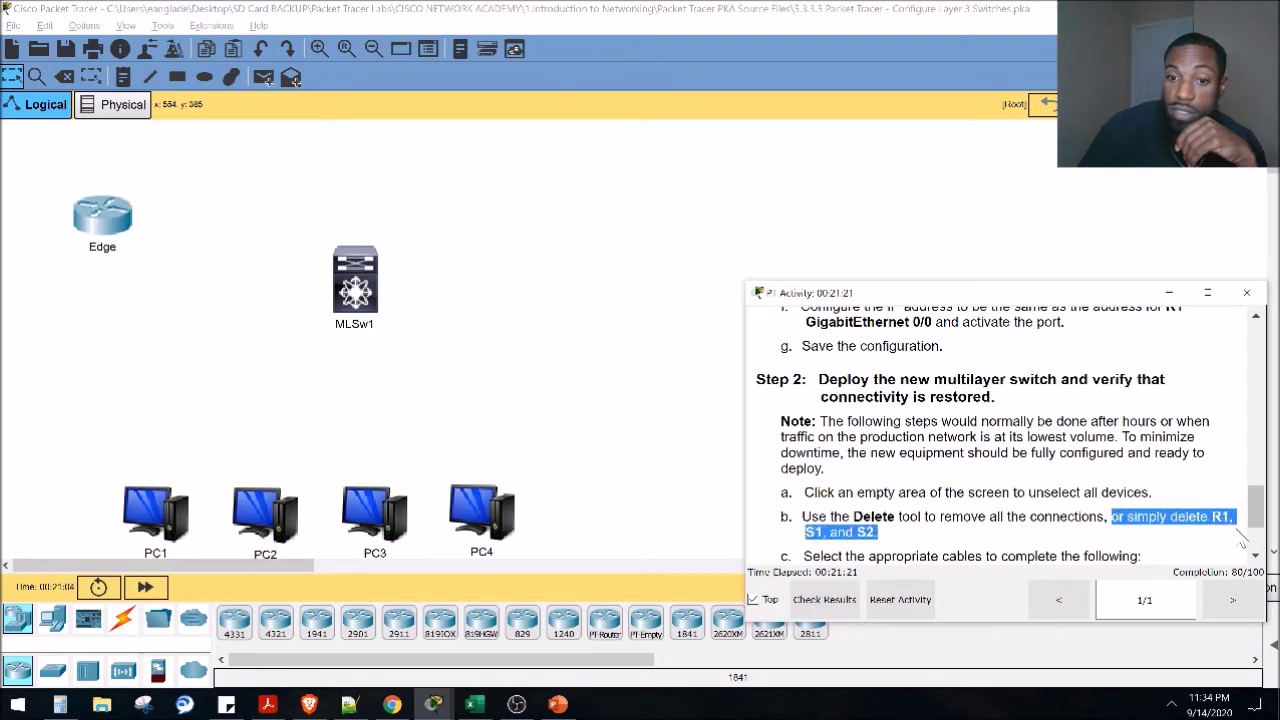
pyautogui.scroll(-1, 1145, 500)
pyautogui.moveTo(850, 500); pyautogui.dragTo(1135, 500)
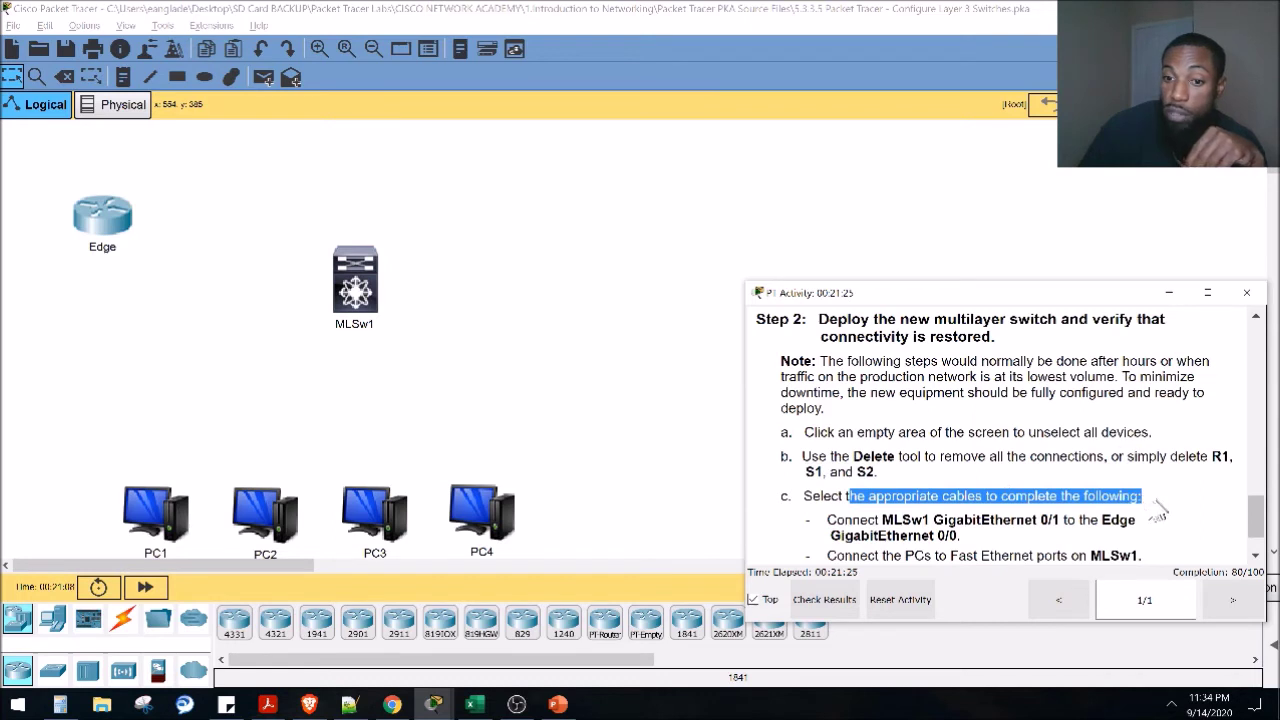
pyautogui.scroll(-1, 1157, 512)
pyautogui.moveTo(879, 468); pyautogui.dragTo(1145, 482)
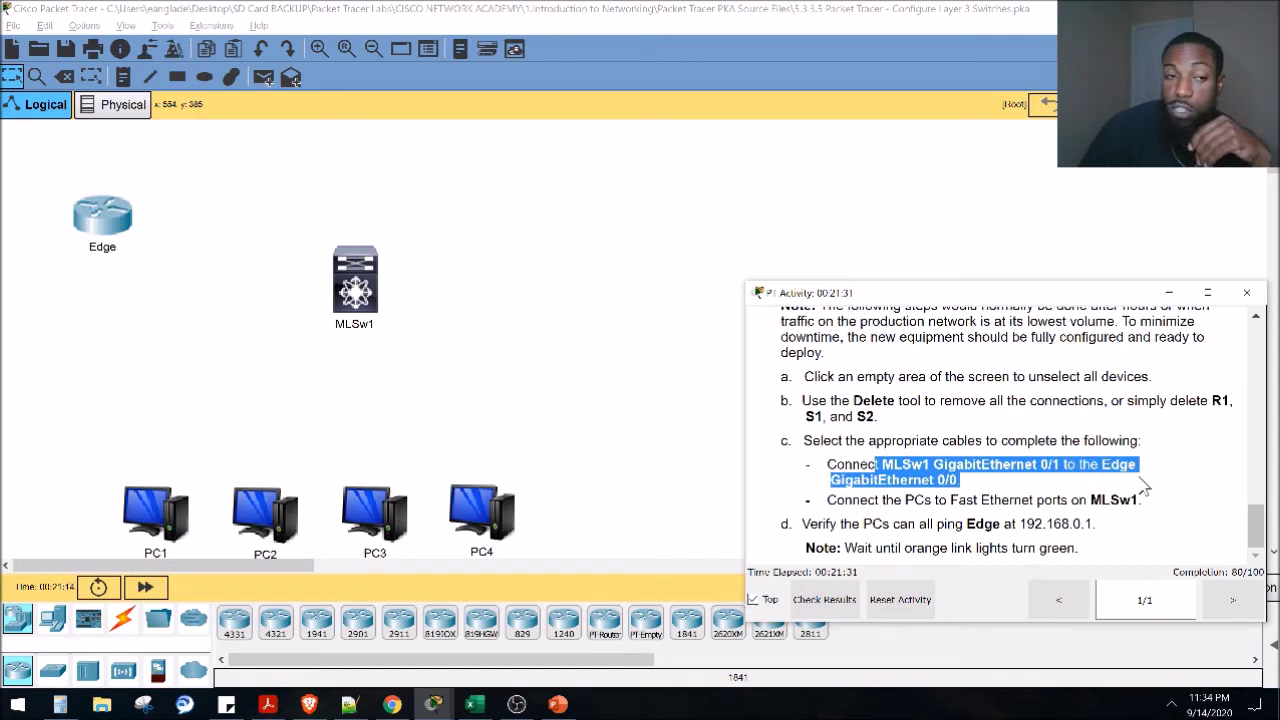
pyautogui.moveTo(356, 290); pyautogui.dragTo(323, 250)
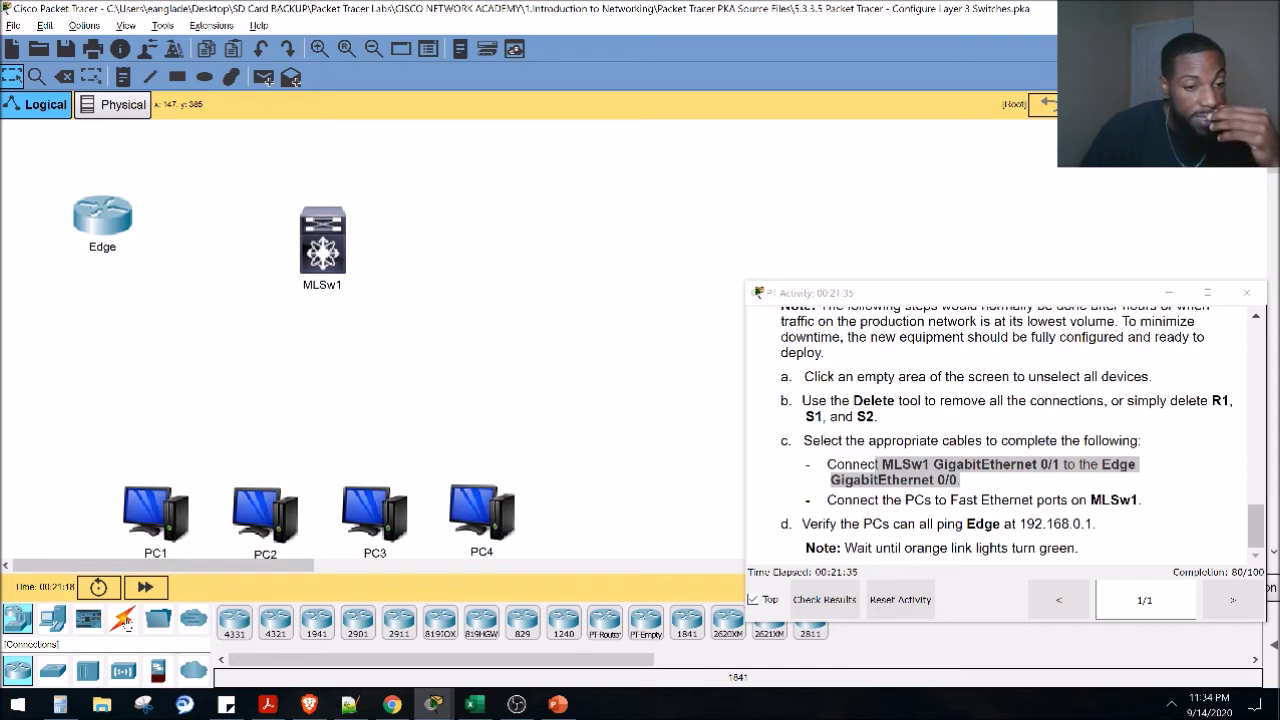
# Connect MLSw1 GigabitEthernet0/1 to Edge GigabitEthernet0/0 with a copper straight-through cable
pyautogui.click(123, 620)
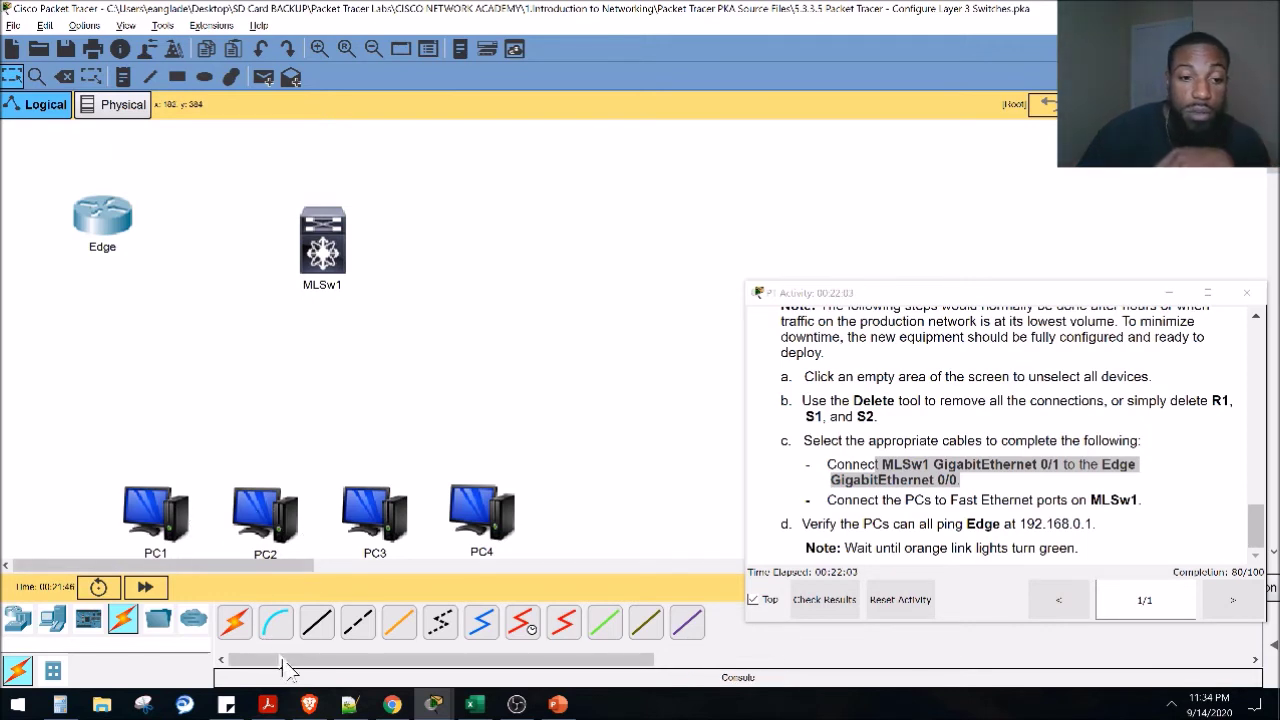
pyautogui.click(318, 627)
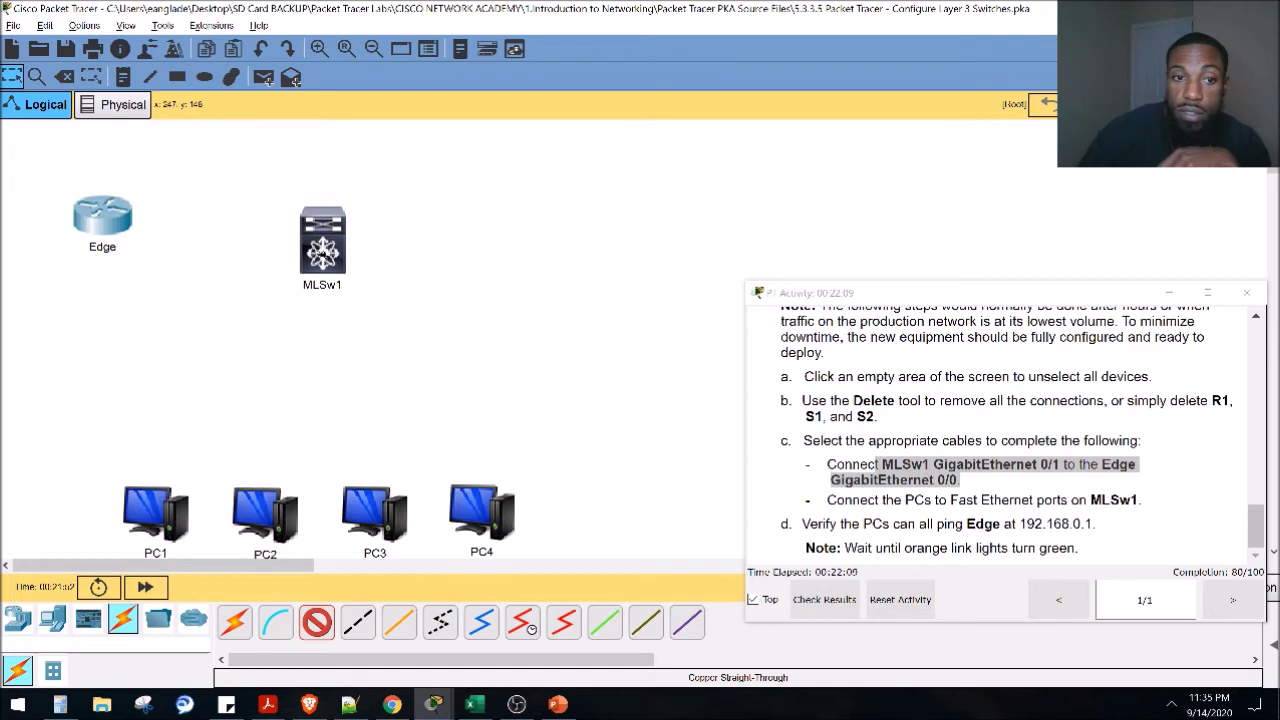
pyautogui.click(322, 252)
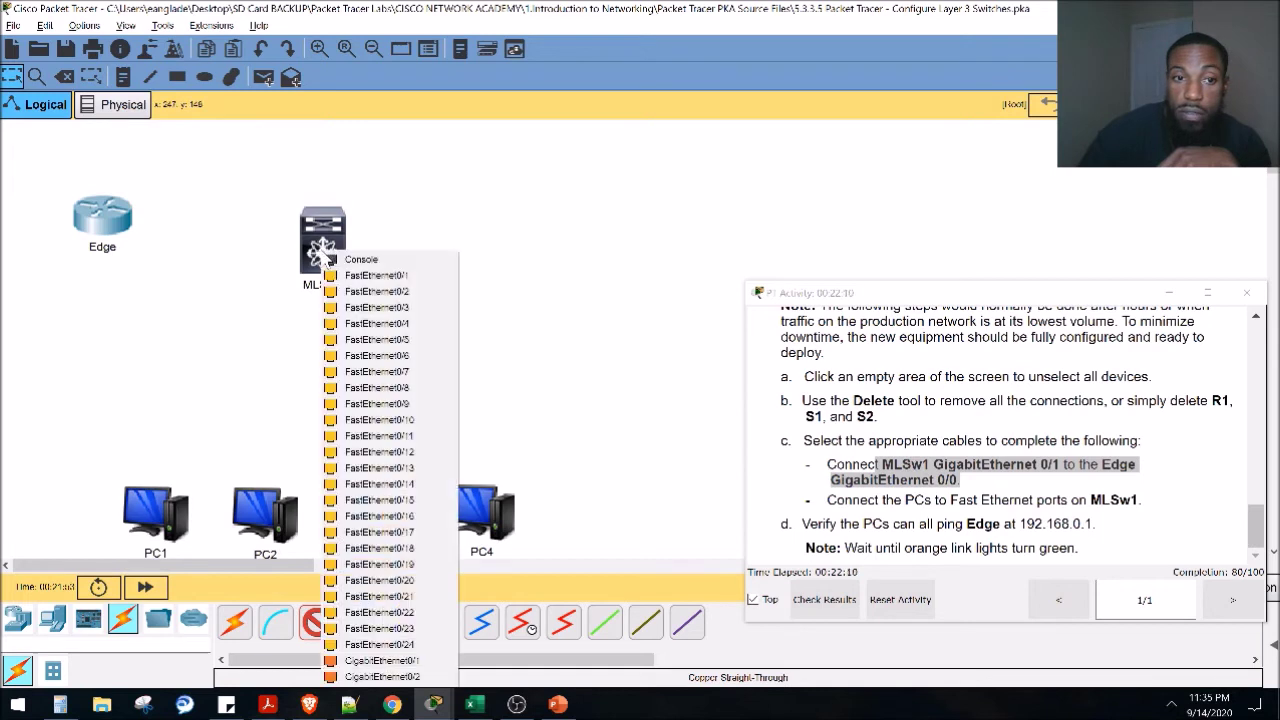
pyautogui.click(403, 661)
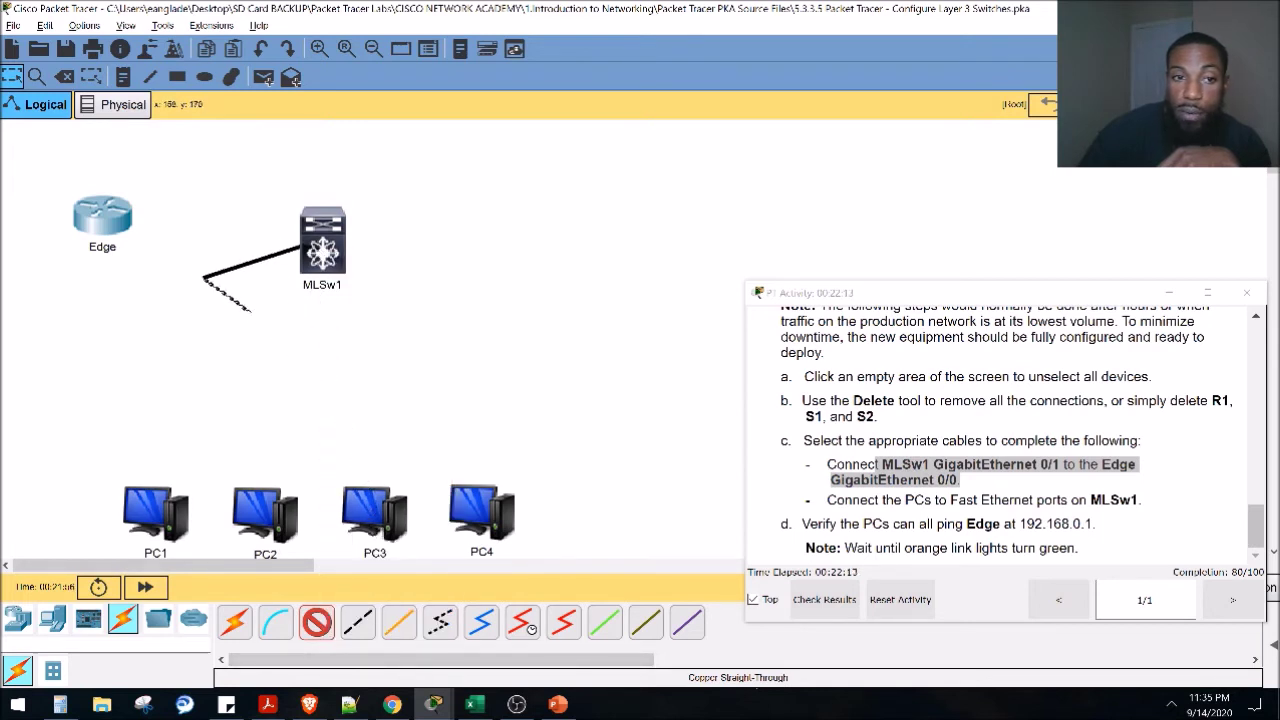
pyautogui.click(105, 215)
pyautogui.click(138, 255)
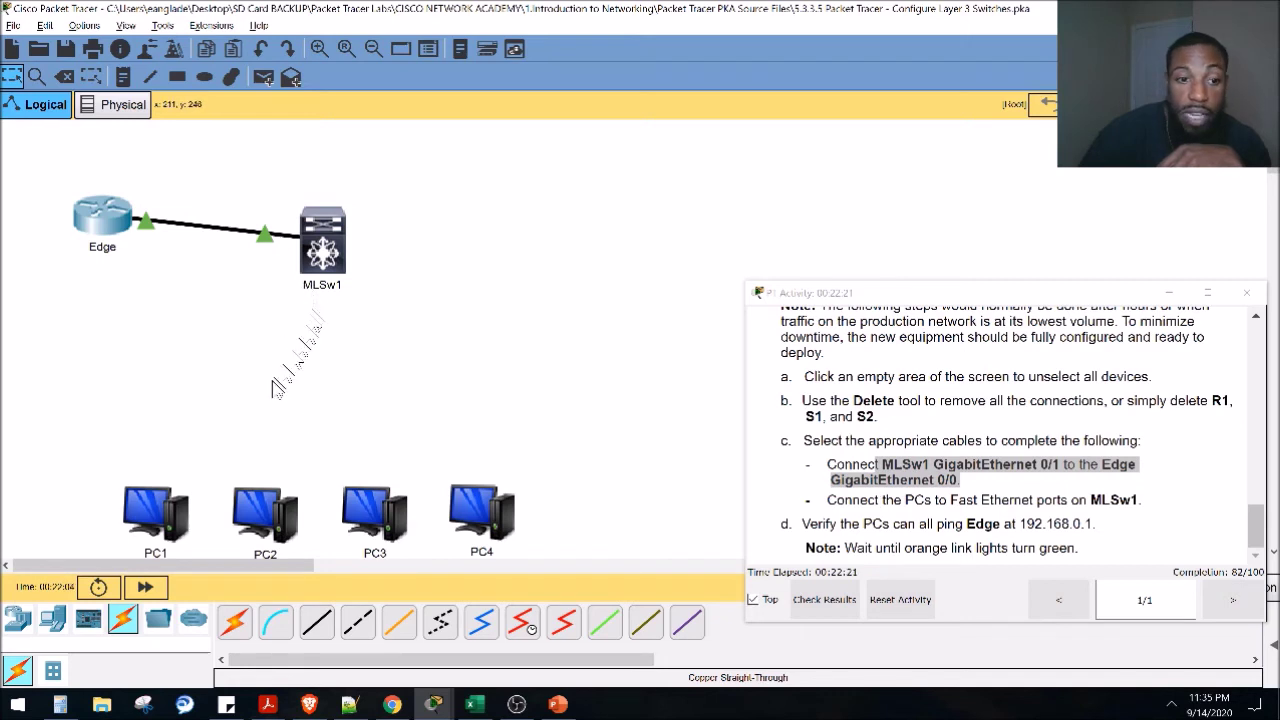
# Connect MLSw1 FastEthernet0/1 to PC1 FastEthernet0 with a copper straight-through cable
pyautogui.click(308, 626)
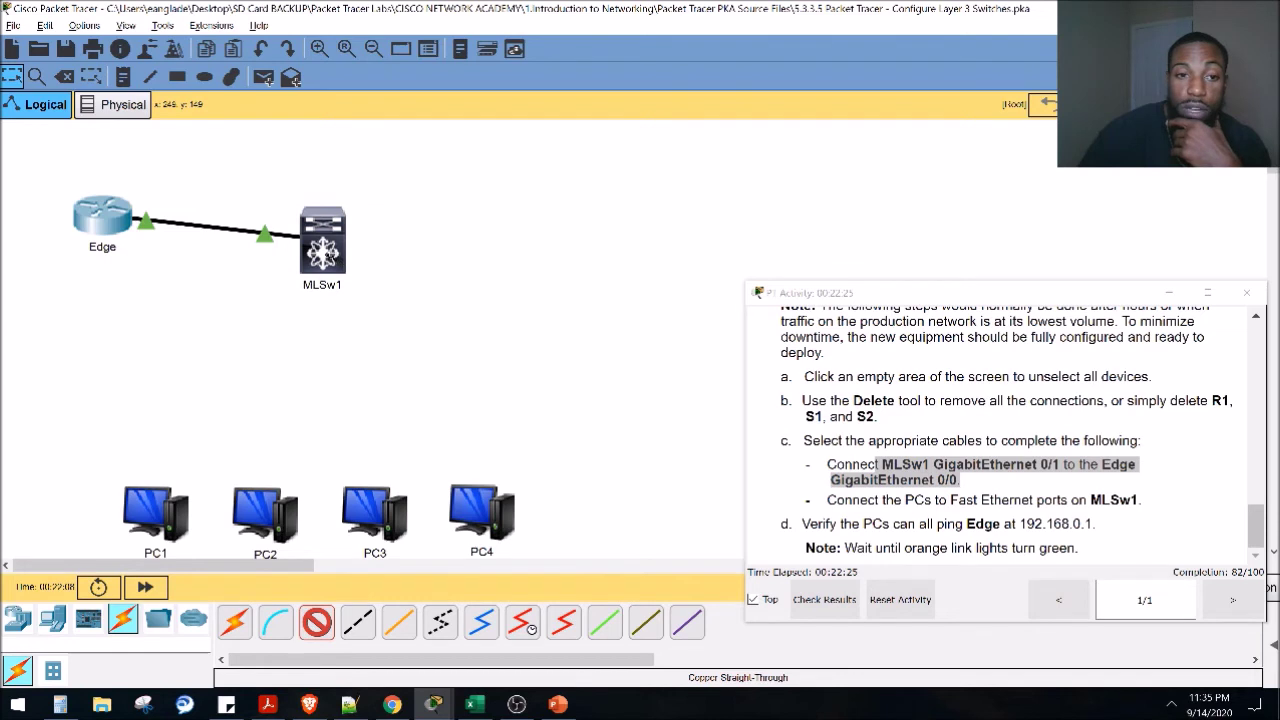
pyautogui.click(324, 250)
pyautogui.click(360, 275)
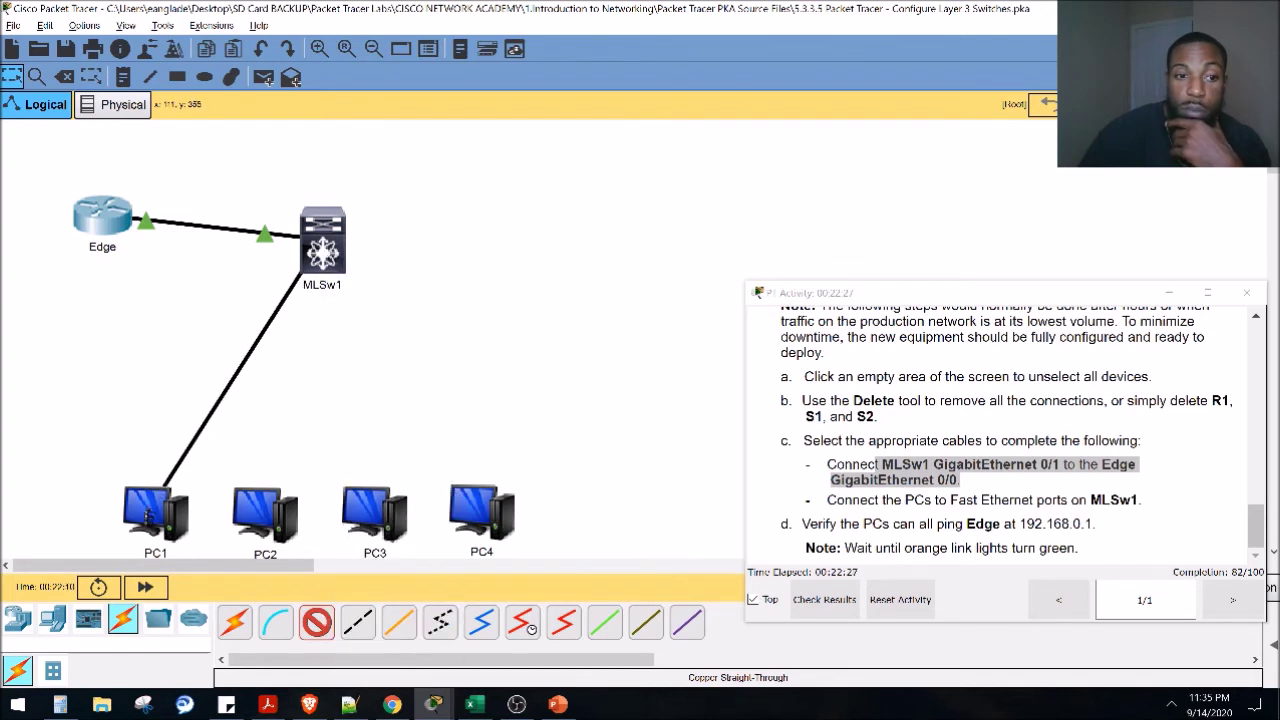
pyautogui.click(148, 513)
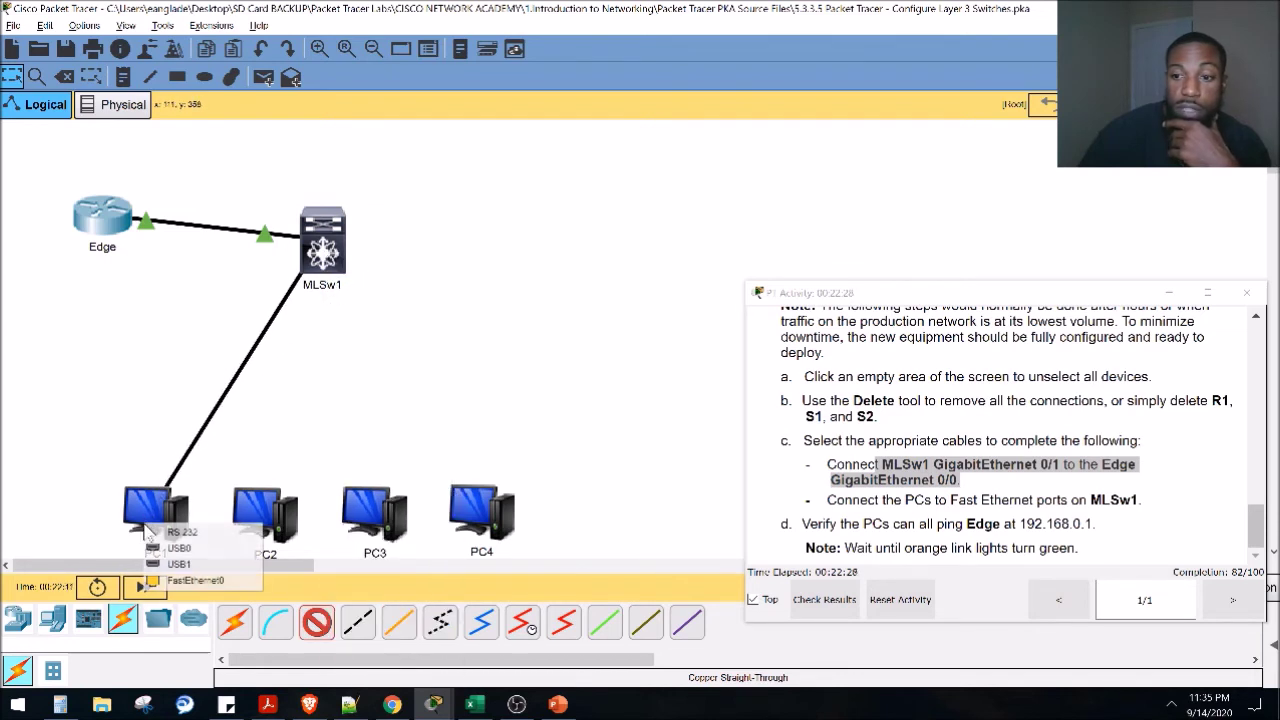
pyautogui.click(197, 581)
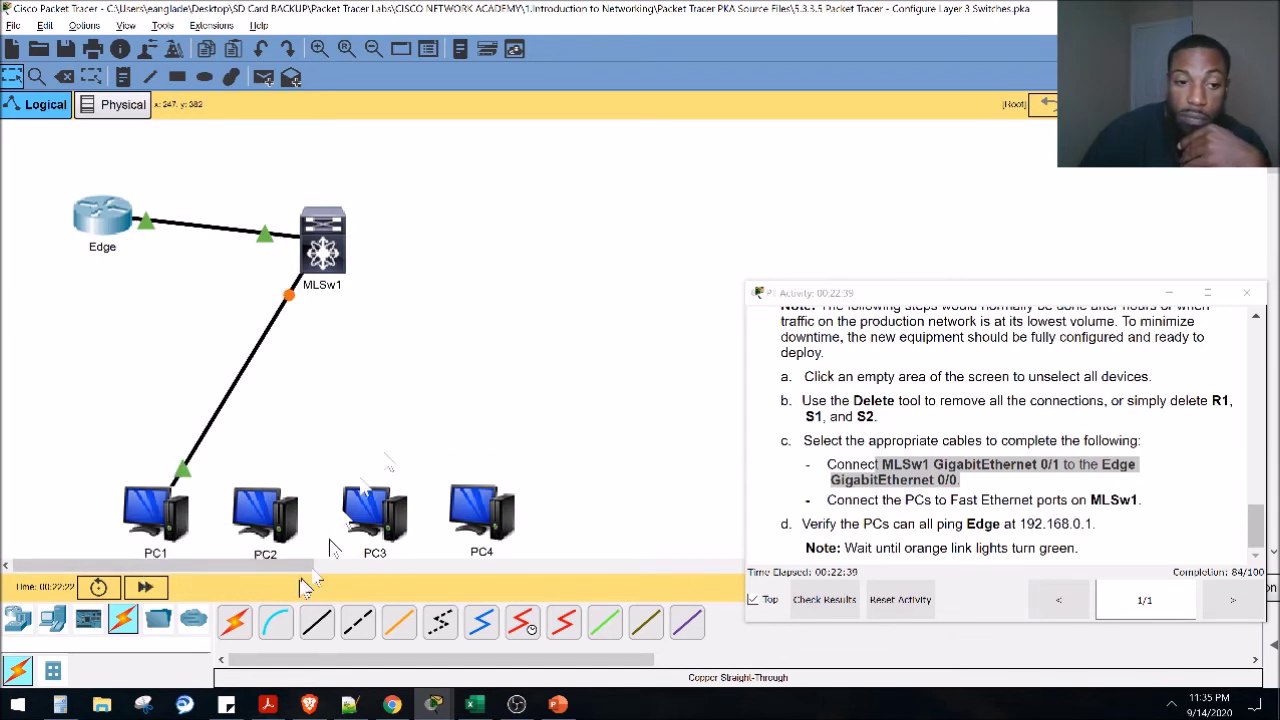
# Connect MLSw1 FastEthernet0/2 to PC2 FastEthernet0 with a copper straight-through cable
pyautogui.click(316, 622)
pyautogui.click(318, 284)
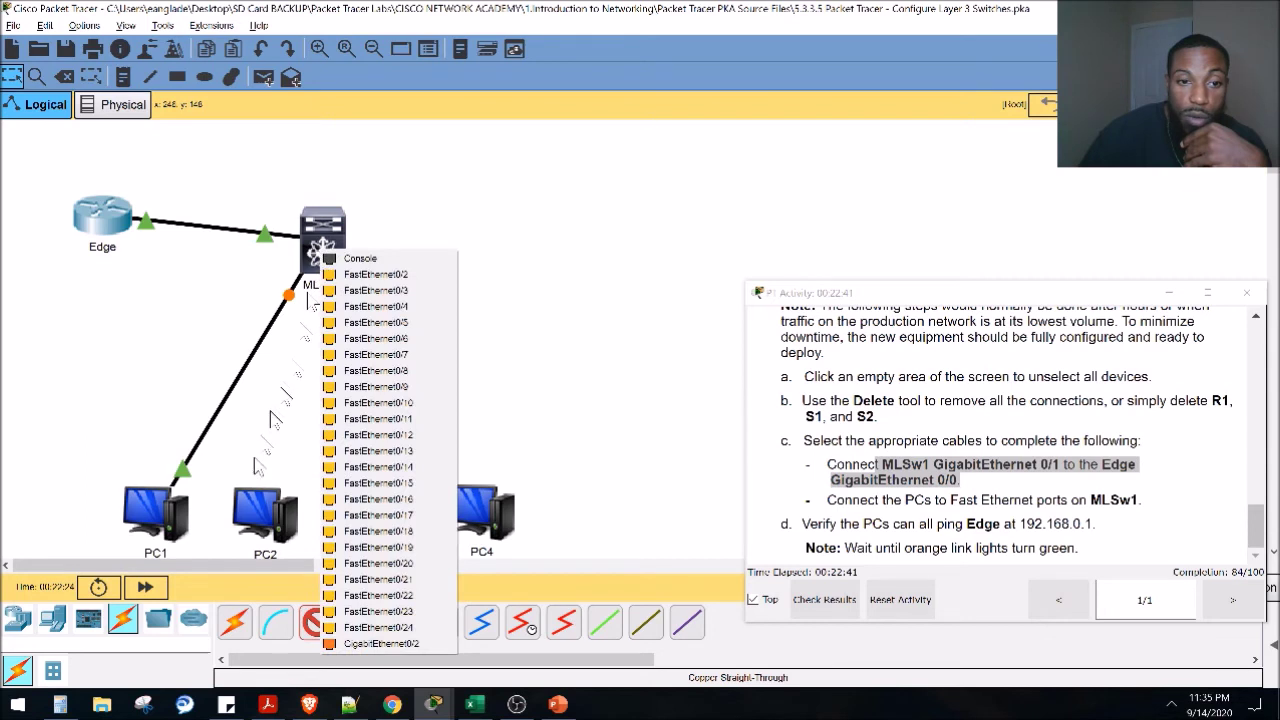
pyautogui.click(360, 271)
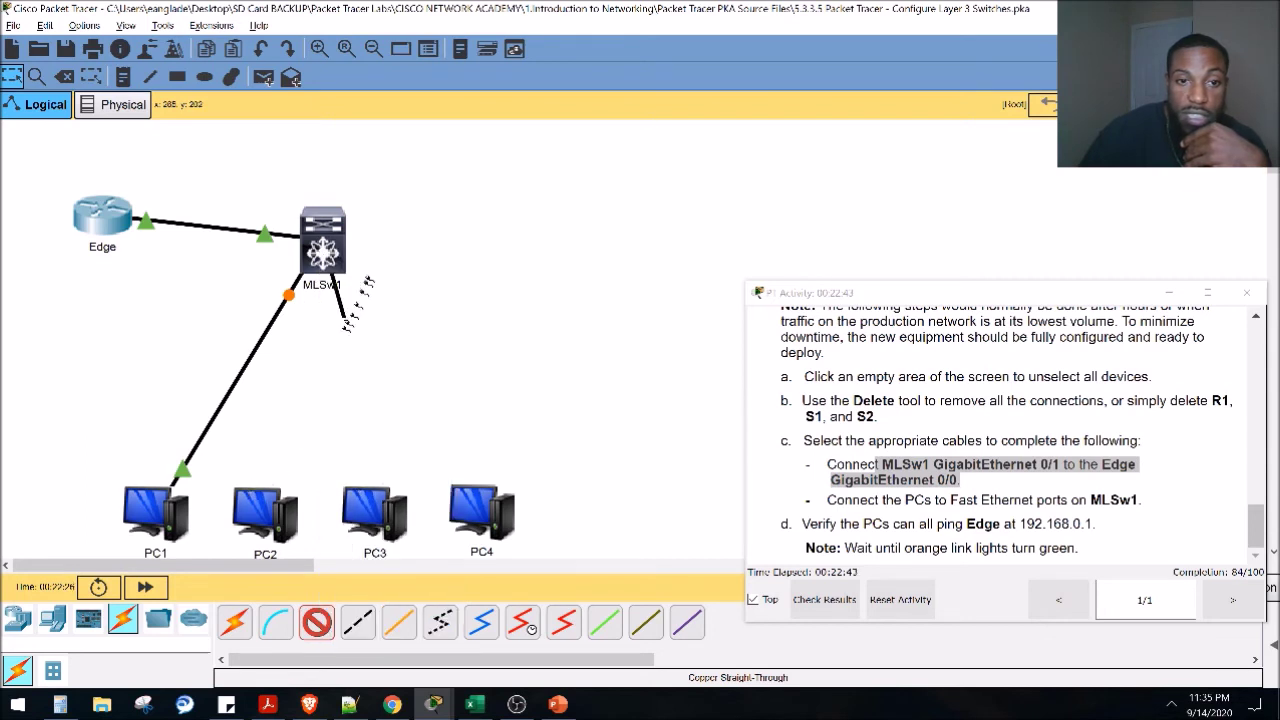
pyautogui.click(270, 516)
pyautogui.click(316, 568)
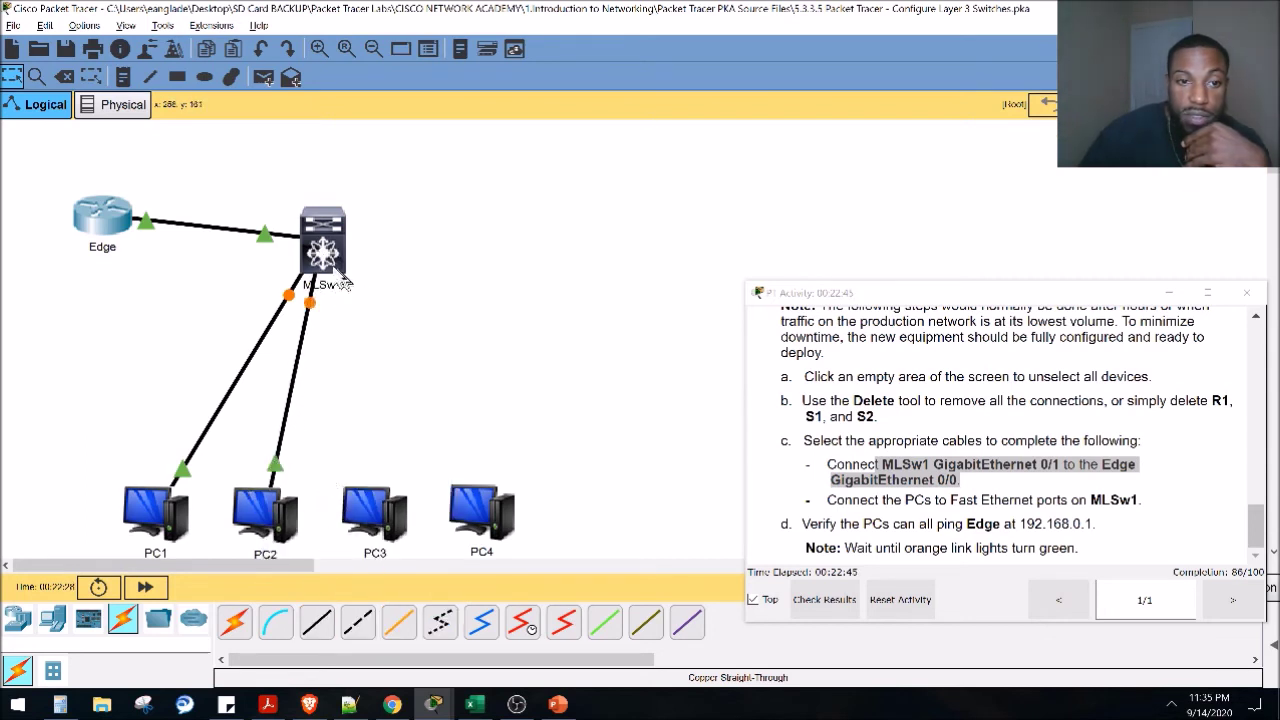
# Connect MLSw1 FastEthernet0/3 to PC3 FastEthernet0 with a copper straight-through cable
pyautogui.click(316, 622)
pyautogui.click(327, 300)
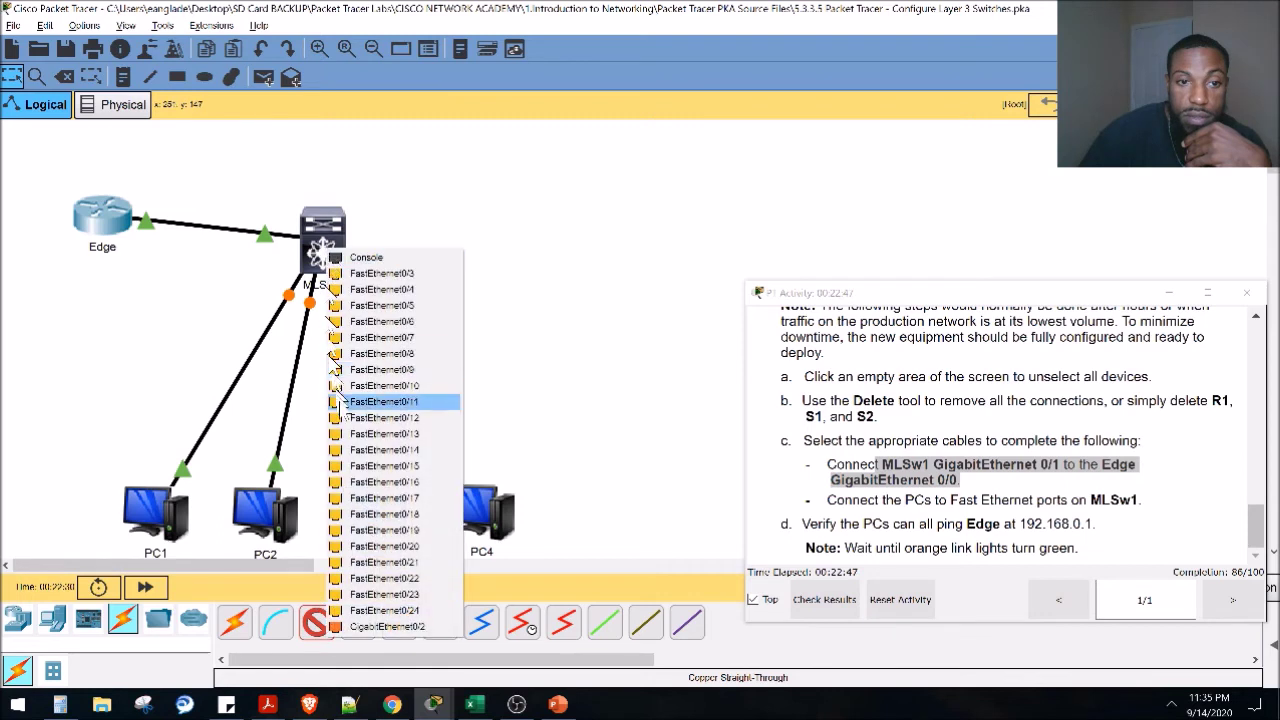
pyautogui.click(365, 273)
pyautogui.click(370, 480)
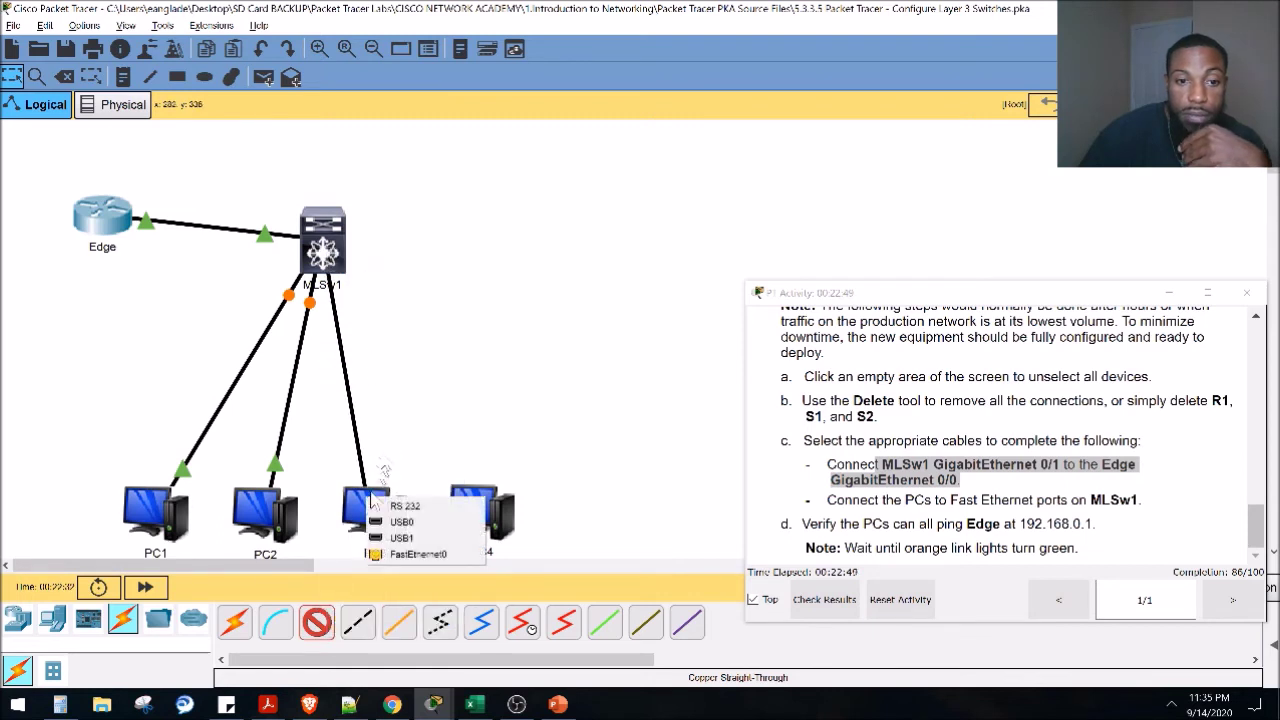
pyautogui.click(402, 536)
# Connect MLSw1 FastEthernet0/4 to PC4 FastEthernet0 with a copper straight-through cable
pyautogui.click(318, 623)
pyautogui.click(327, 257)
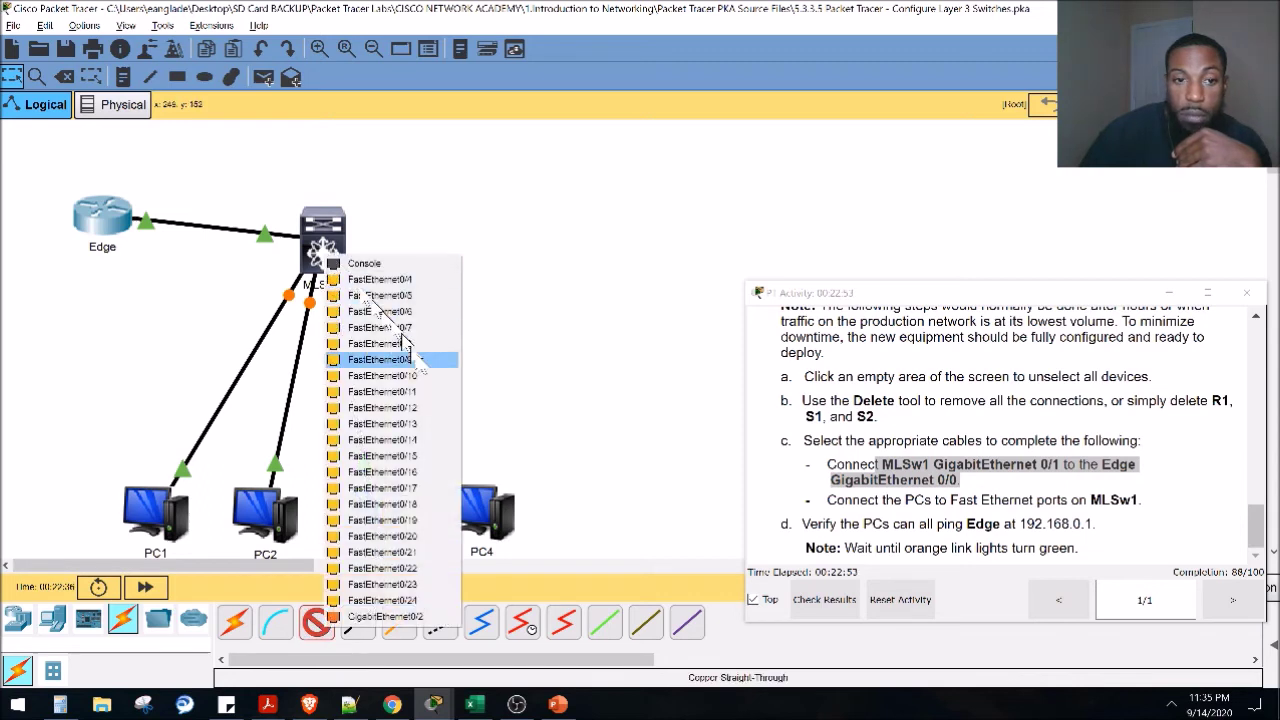
pyautogui.click(414, 283)
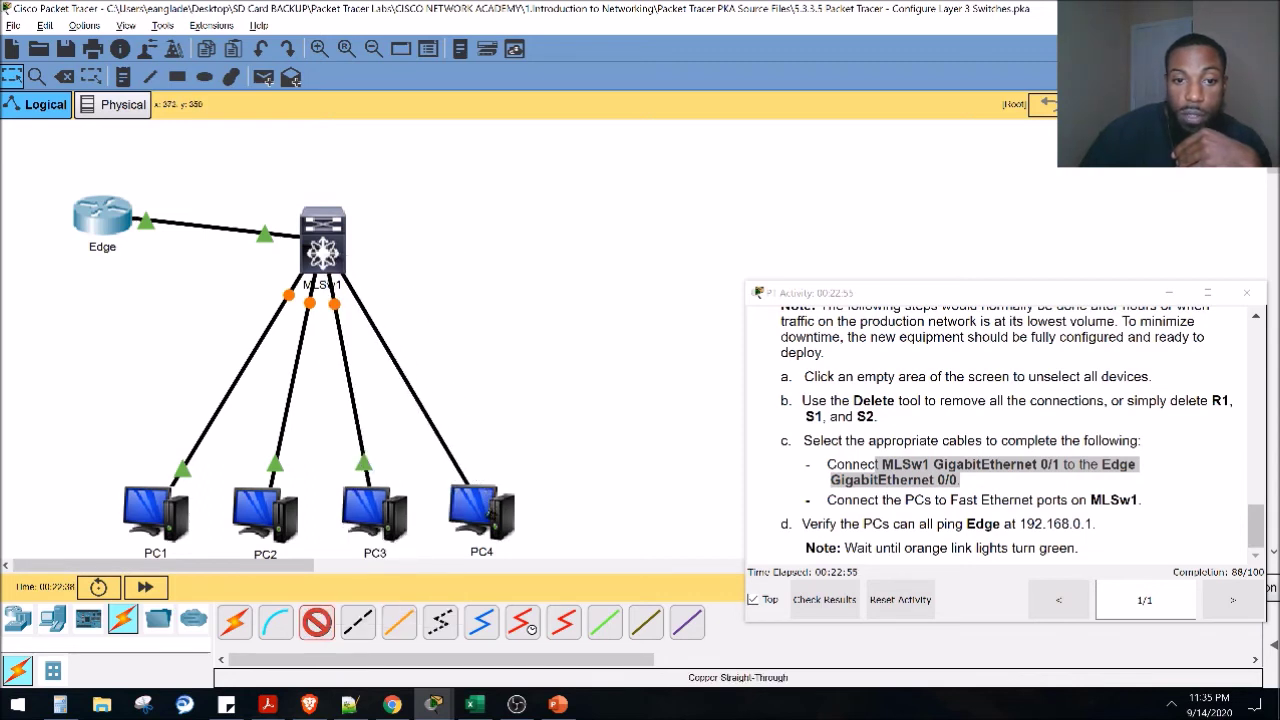
pyautogui.click(487, 512)
pyautogui.click(521, 570)
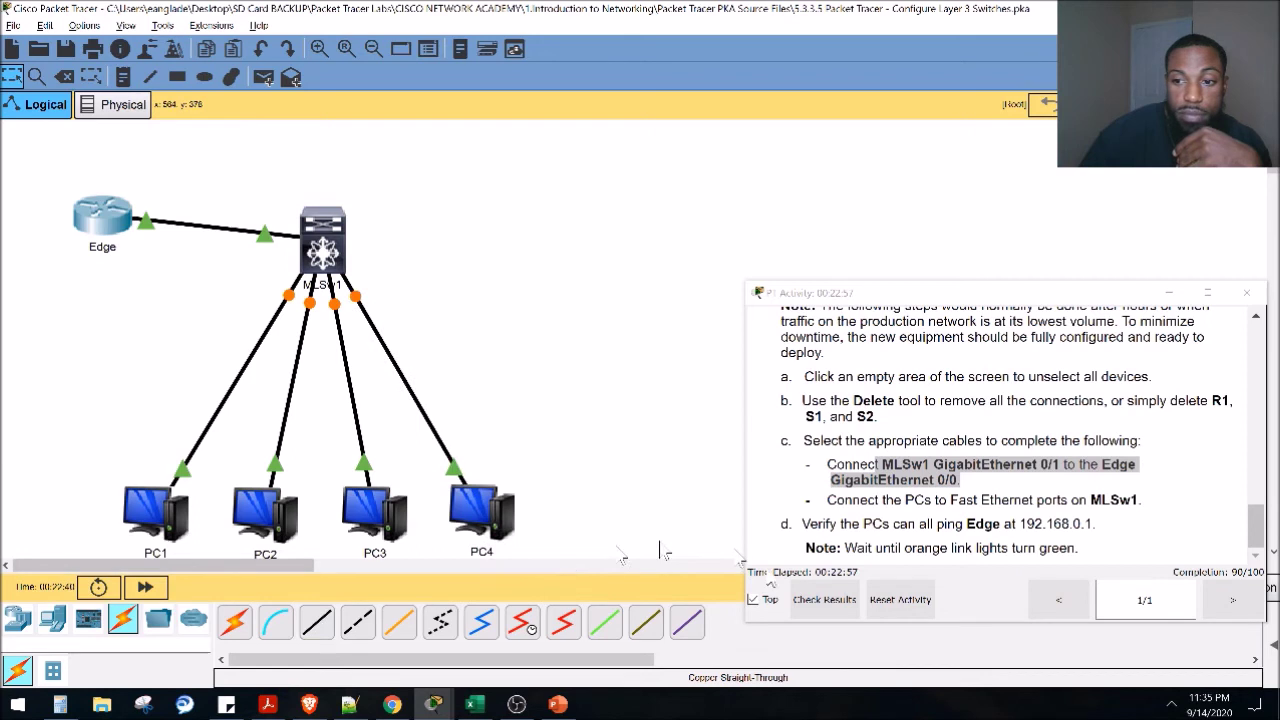
# Read the Step 2 instructions on cabling the PCs, pinging Edge, and waiting for the link lights
pyautogui.click(1022, 470)
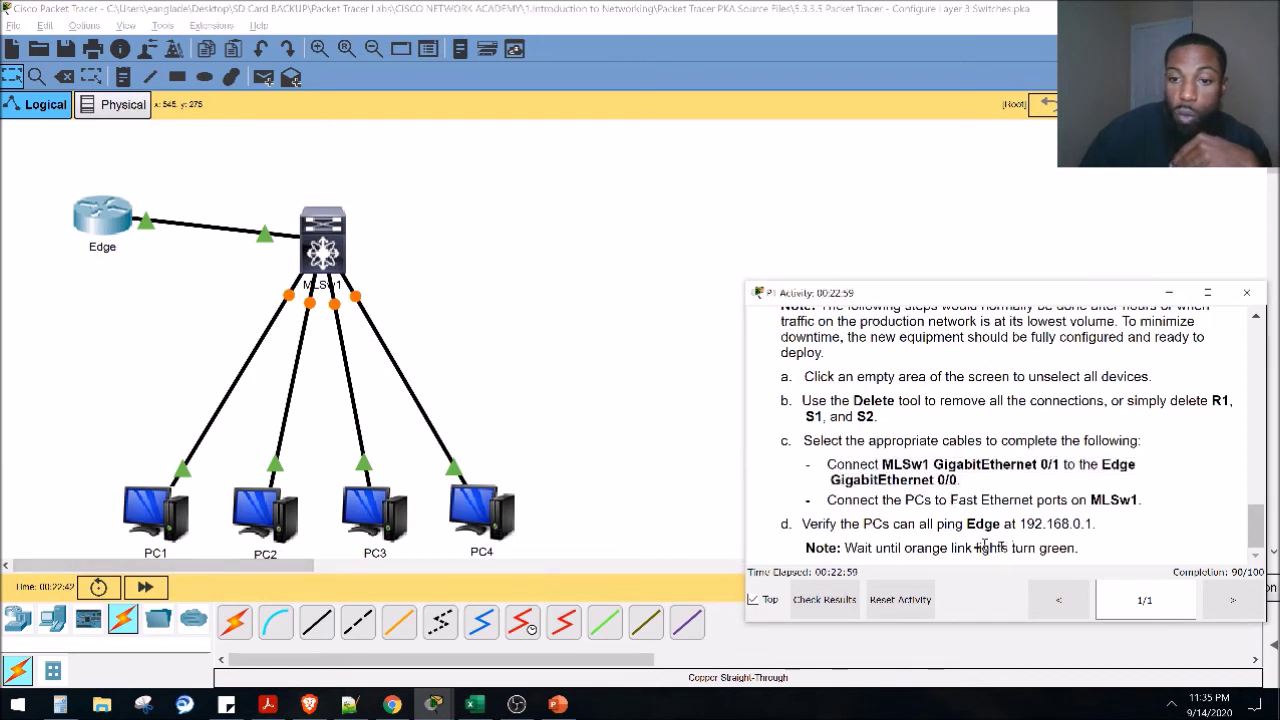
pyautogui.moveTo(804, 524); pyautogui.dragTo(1062, 524)
pyautogui.moveTo(828, 500); pyautogui.dragTo(1110, 502)
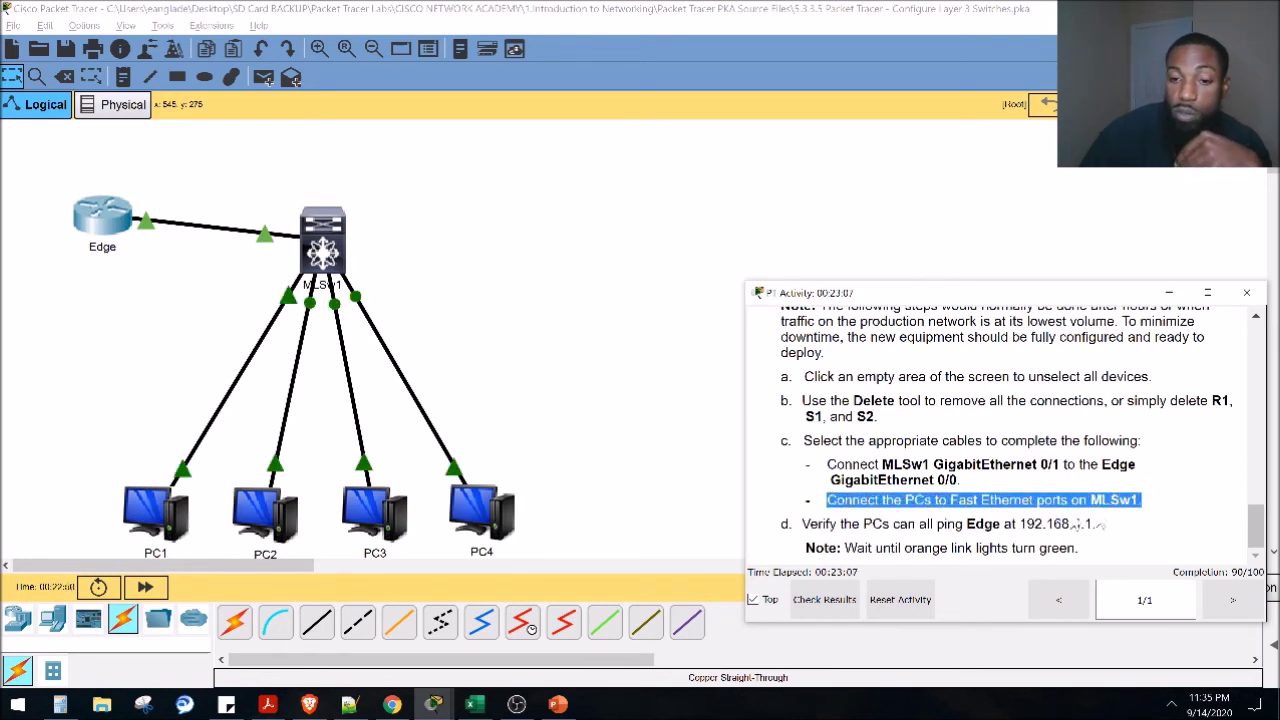
pyautogui.moveTo(822, 524); pyautogui.dragTo(1096, 524)
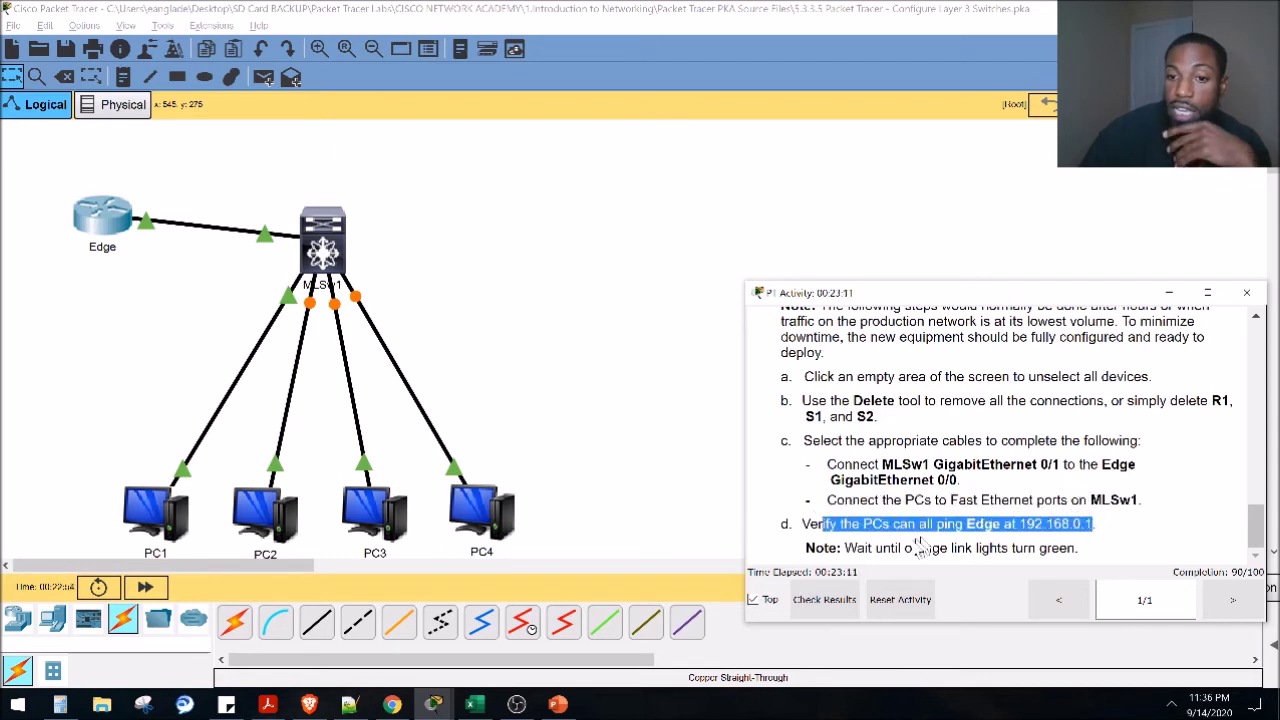
pyautogui.moveTo(874, 548); pyautogui.dragTo(1088, 561)
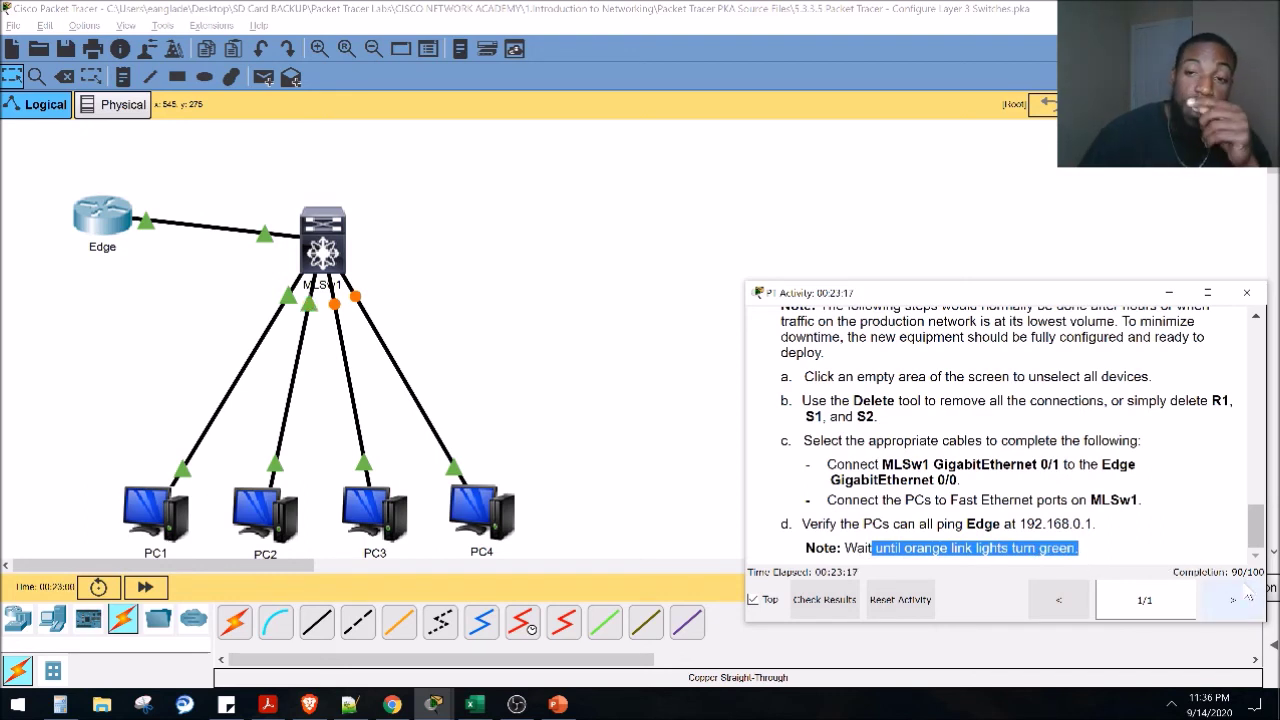
# Open MLSw1's command line, shift its window clear of the instructions, and review the FastEthernet link messages
pyautogui.click(322, 245)
pyautogui.moveTo(578, 86); pyautogui.dragTo(344, 131)
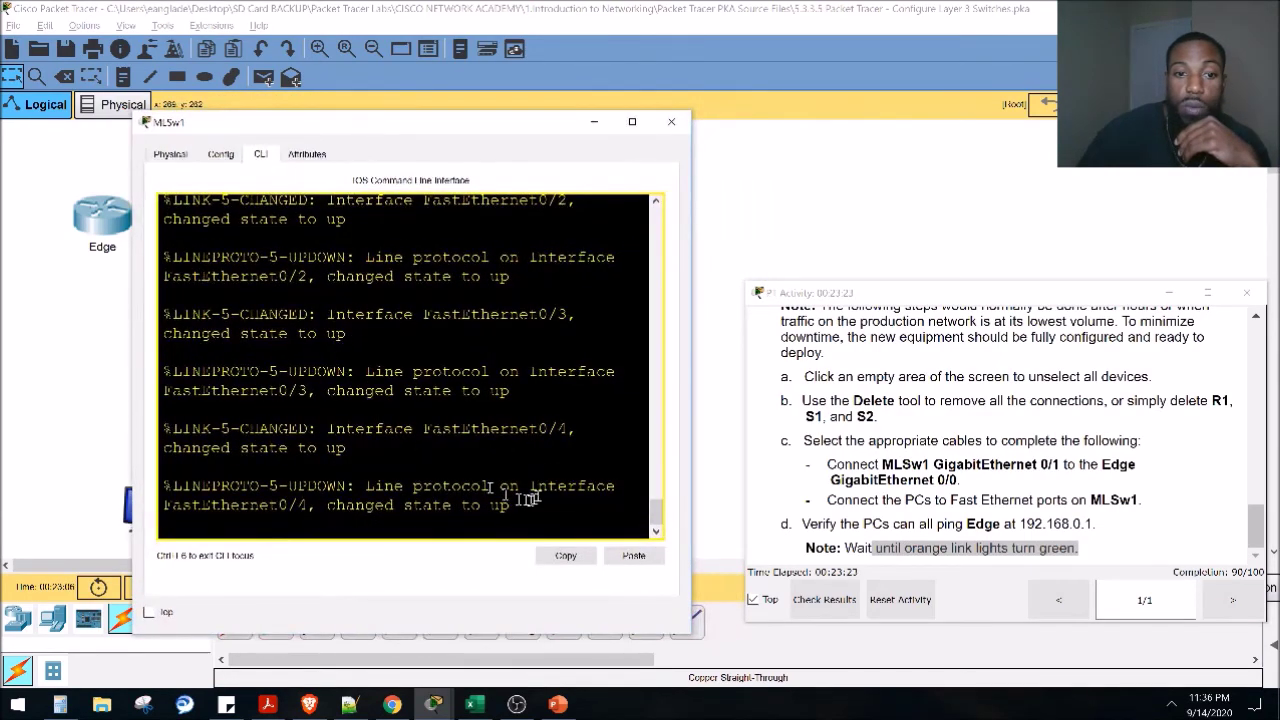
pyautogui.scroll(5, 545, 458)
pyautogui.scroll(-4, 480, 351)
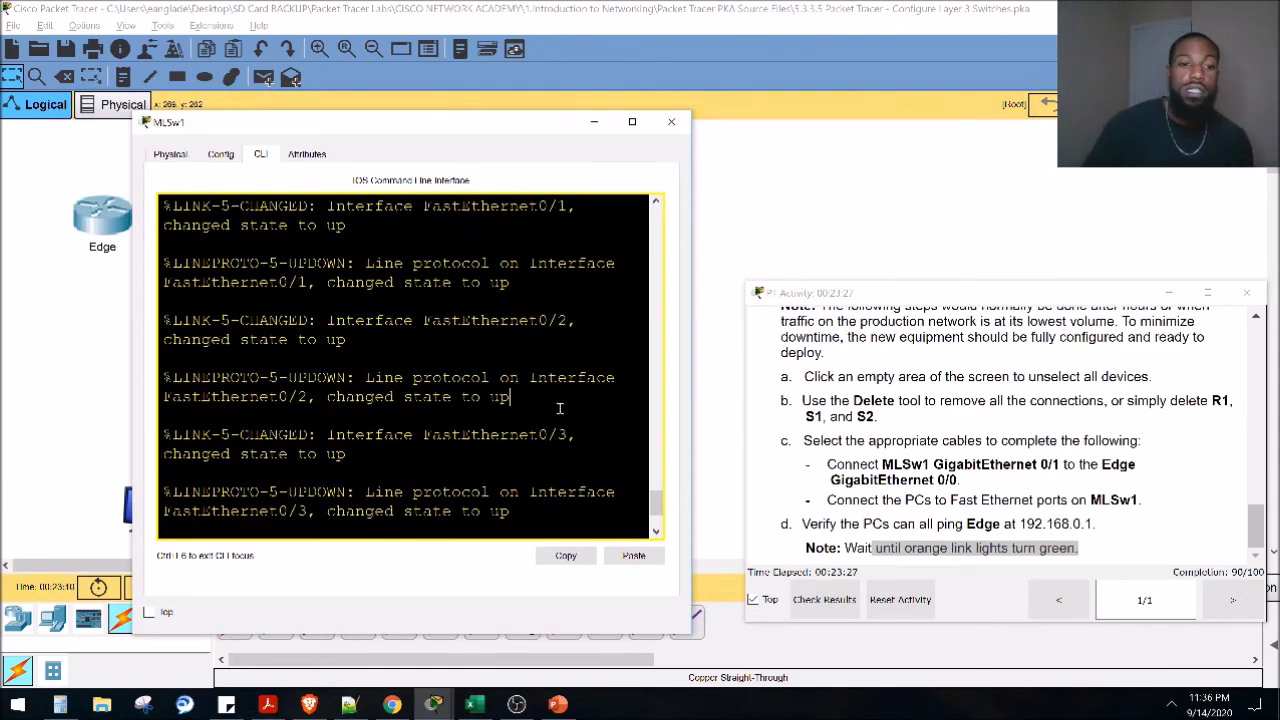
# Run "sho ip inter brief" on MLSw1 and examine the status of the Vlan1 interface
pyautogui.press('Return')
pyautogui.press('Return')
pyautogui.press('Return')
pyautogui.press('Return')
pyautogui.write('sho ip inter brief')
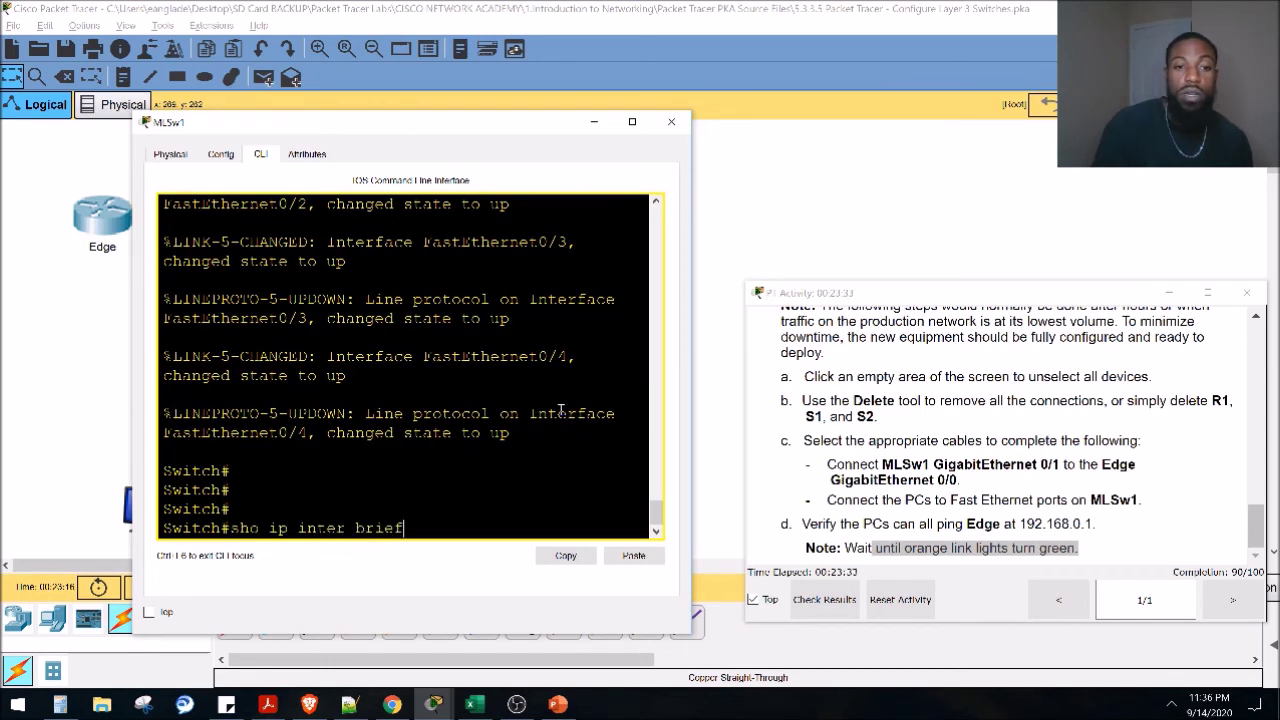
pyautogui.press('Return')
pyautogui.press('space')
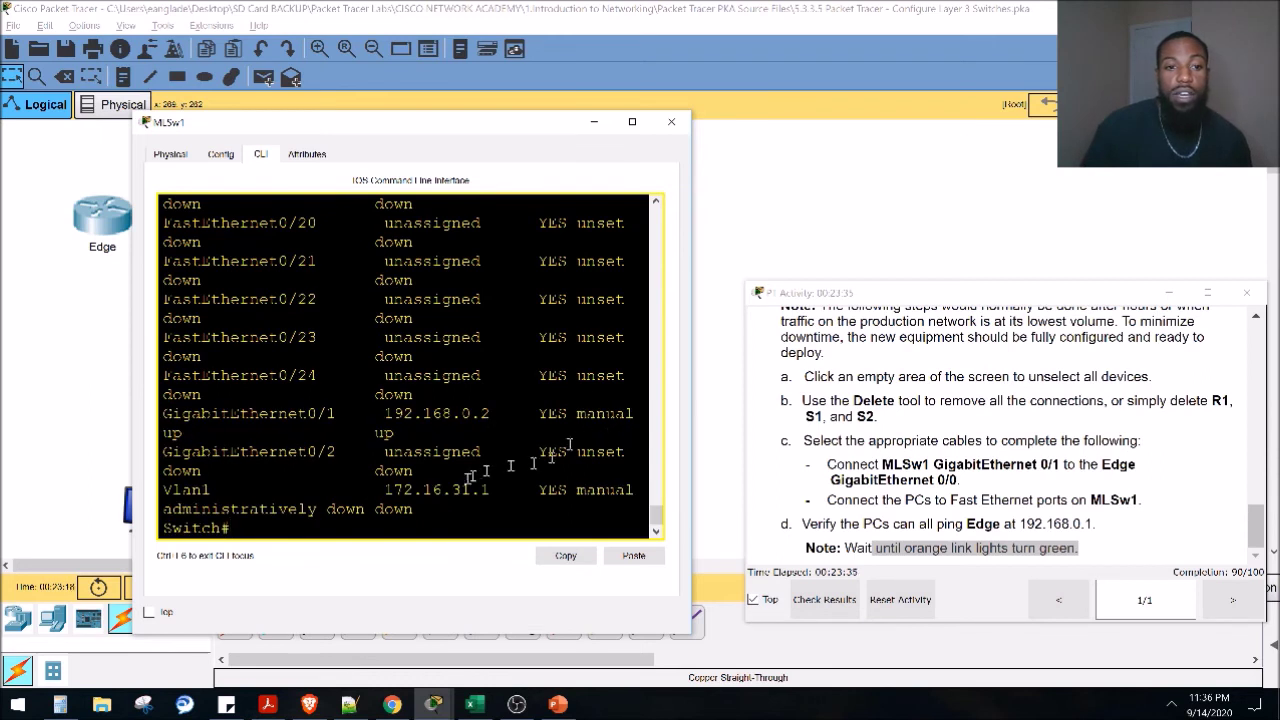
pyautogui.moveTo(413, 510); pyautogui.dragTo(155, 494)
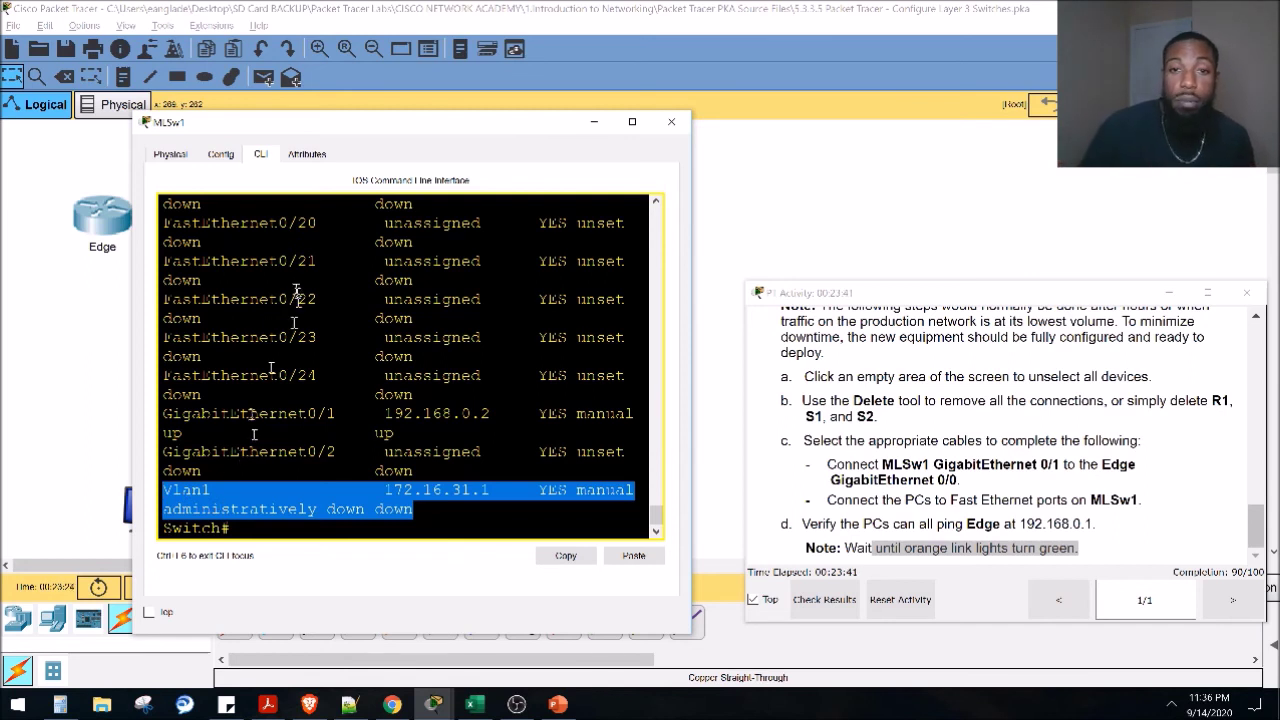
pyautogui.click(296, 428)
pyautogui.press('Return')
pyautogui.press('Return')
pyautogui.press('Return')
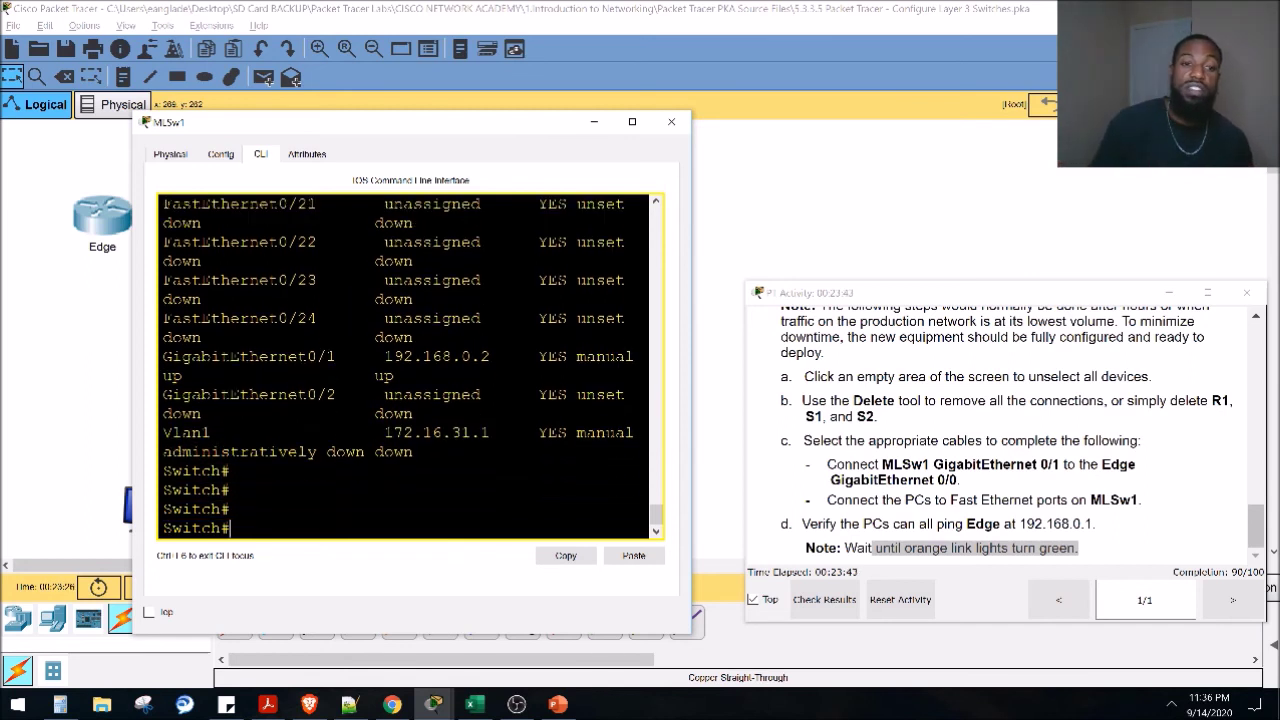
# Enter global configuration mode on MLSw1 with "configure terminal"
pyautogui.write('conf')
pyautogui.press('Tab')
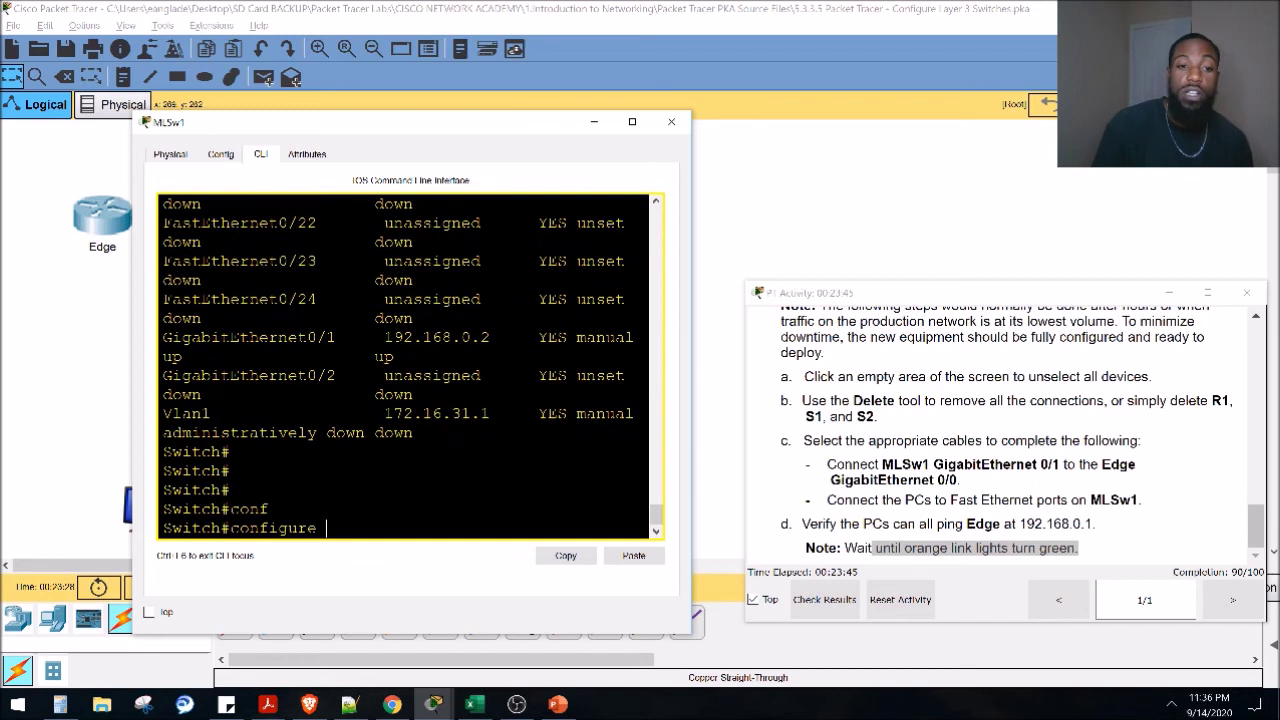
pyautogui.write('t')
pyautogui.press('Tab')
pyautogui.press('Return')
# Enter interface vlan 1 configuration on MLSw1 and enable the interface with "no shutdown"
pyautogui.write('in')
pyautogui.press('Tab')
pyautogui.write('vl')
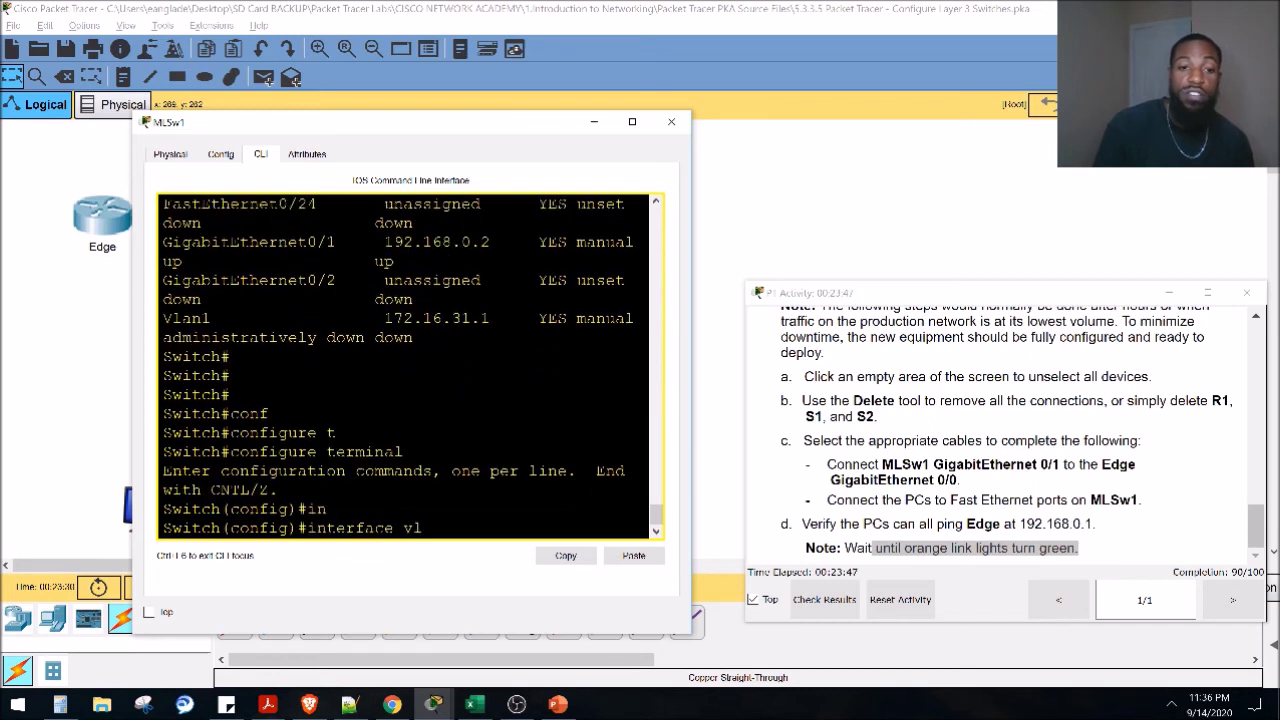
pyautogui.press('Tab')
pyautogui.write('1')
pyautogui.press('Return')
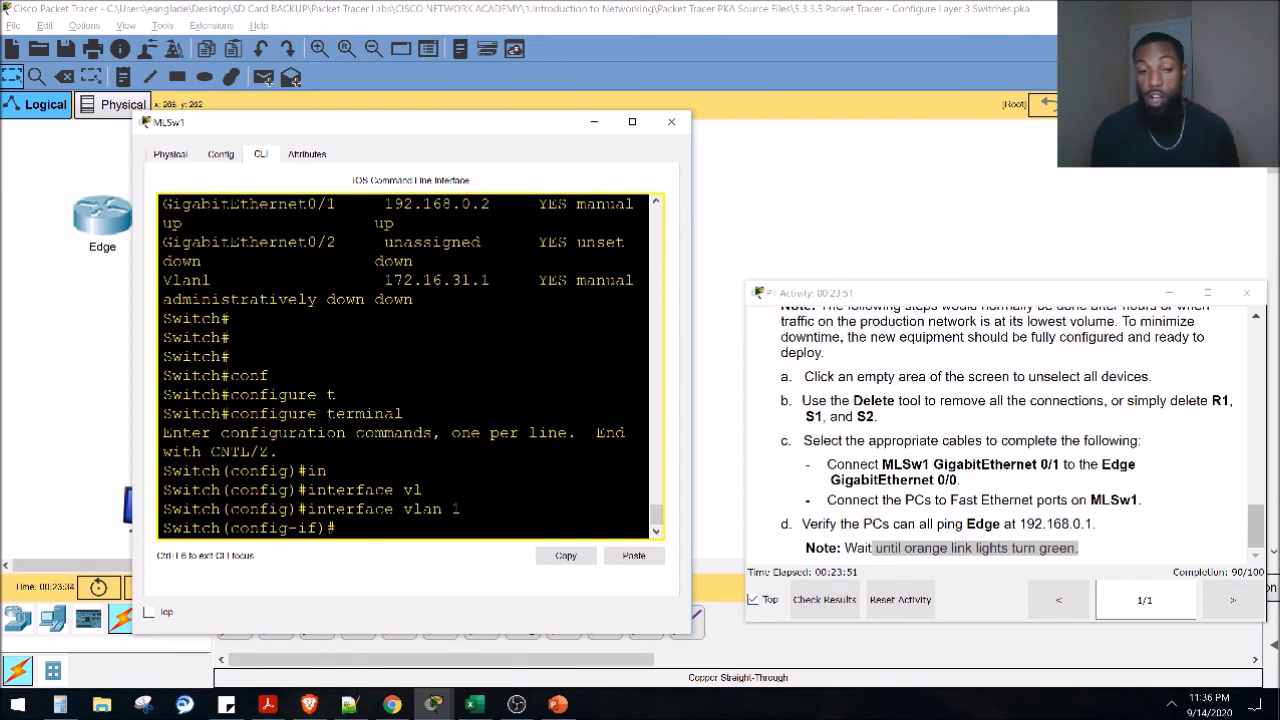
pyautogui.write('no shu')
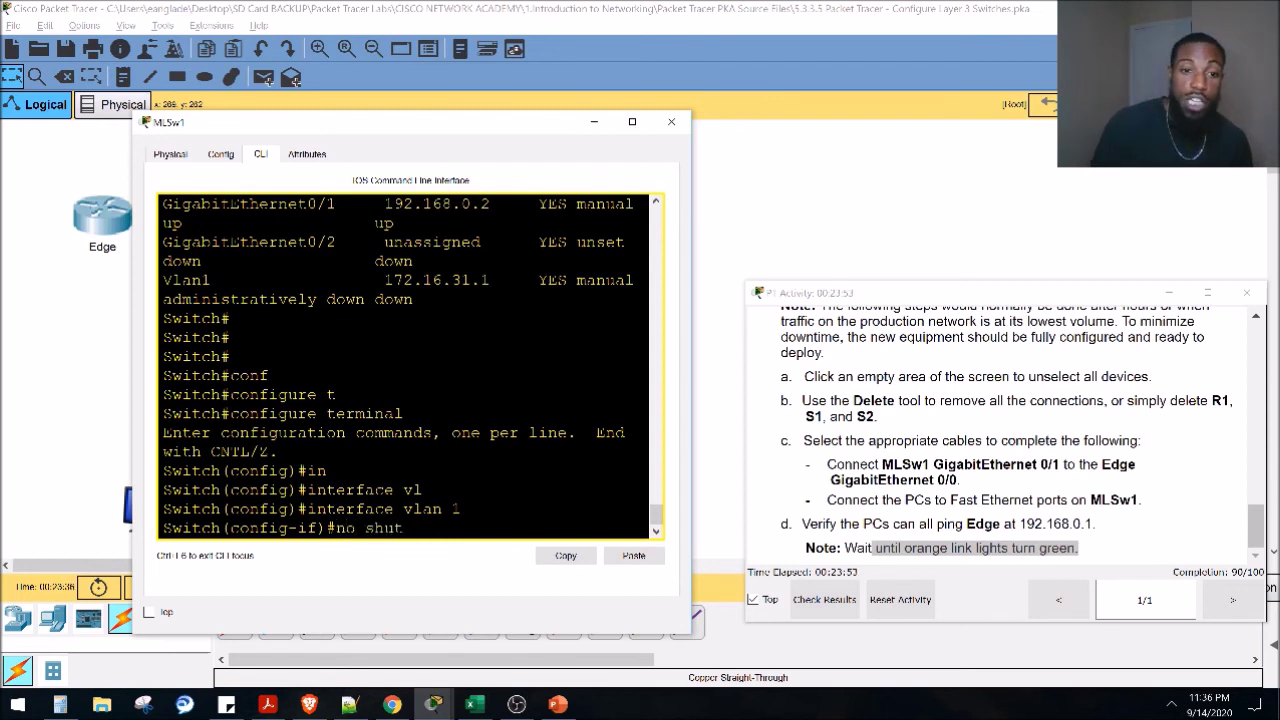
pyautogui.write('t')
pyautogui.press('Tab')
pyautogui.press('Return')
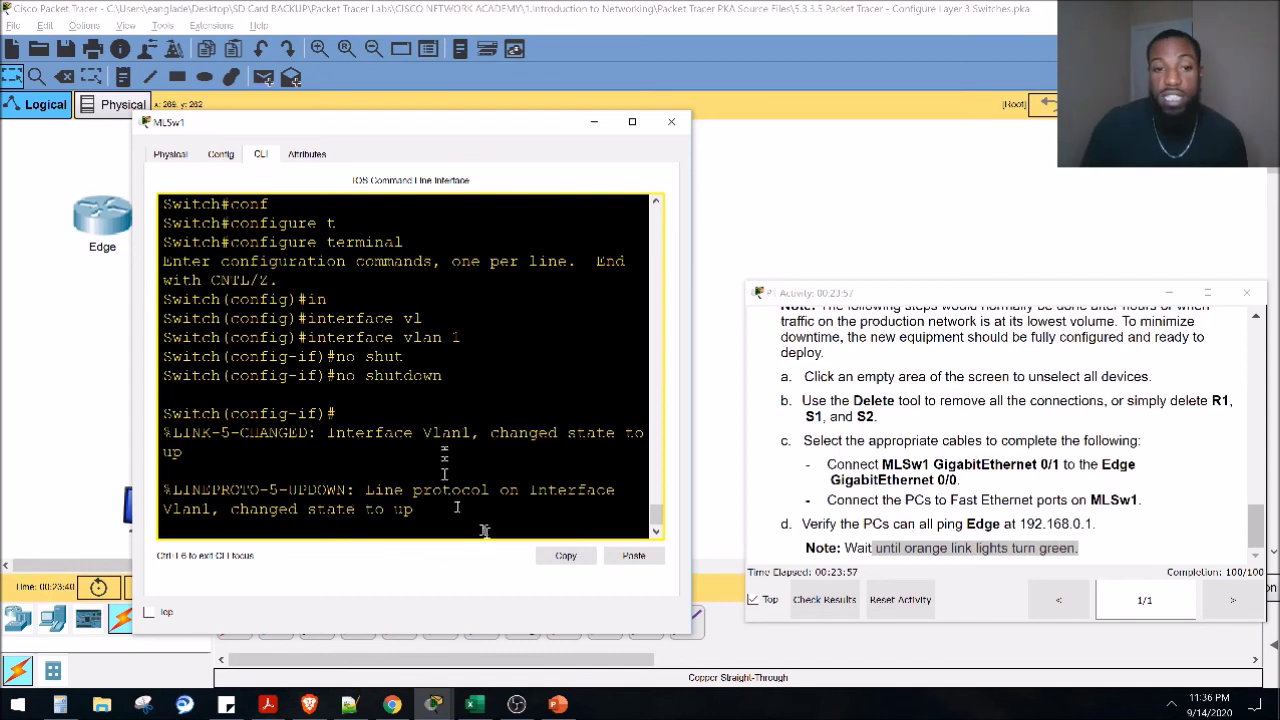
# Review the Vlan1 state messages and the note about the link lights, and close the MLSw1 window
pyautogui.moveTo(343, 437); pyautogui.dragTo(537, 450)
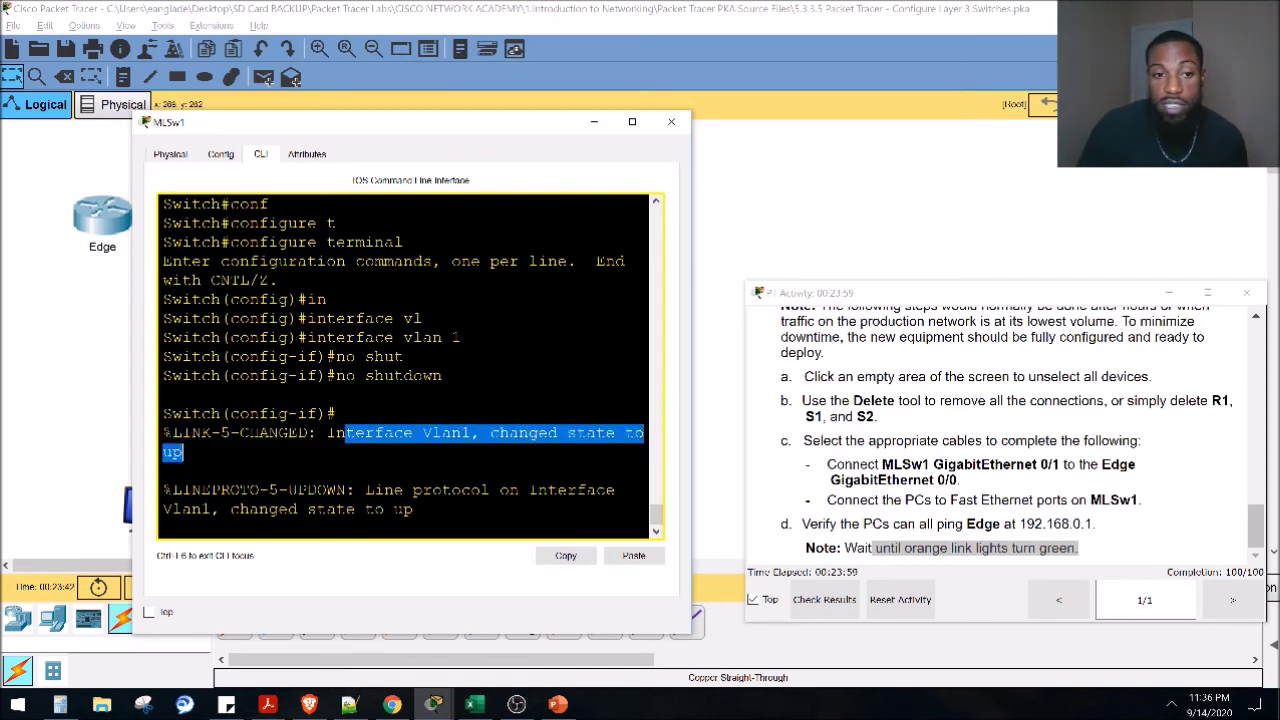
pyautogui.moveTo(365, 490); pyautogui.dragTo(415, 527)
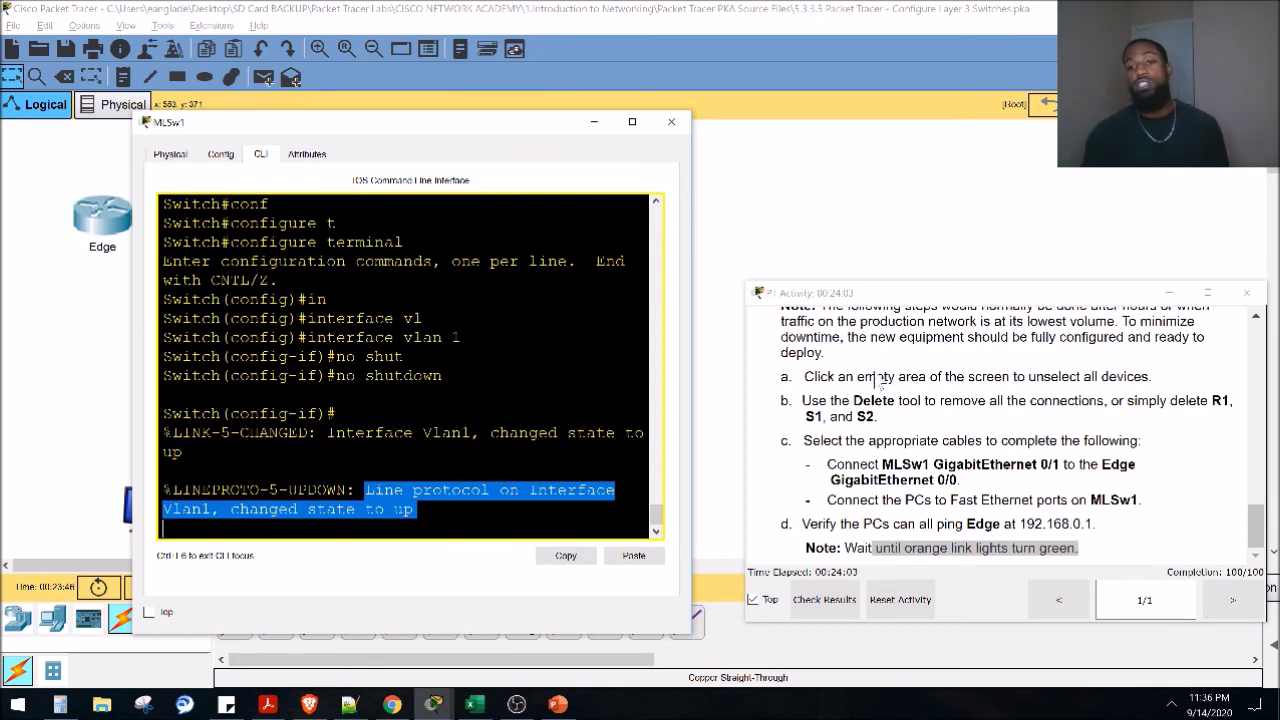
pyautogui.moveTo(845, 548); pyautogui.dragTo(1093, 565)
pyautogui.click(671, 122)
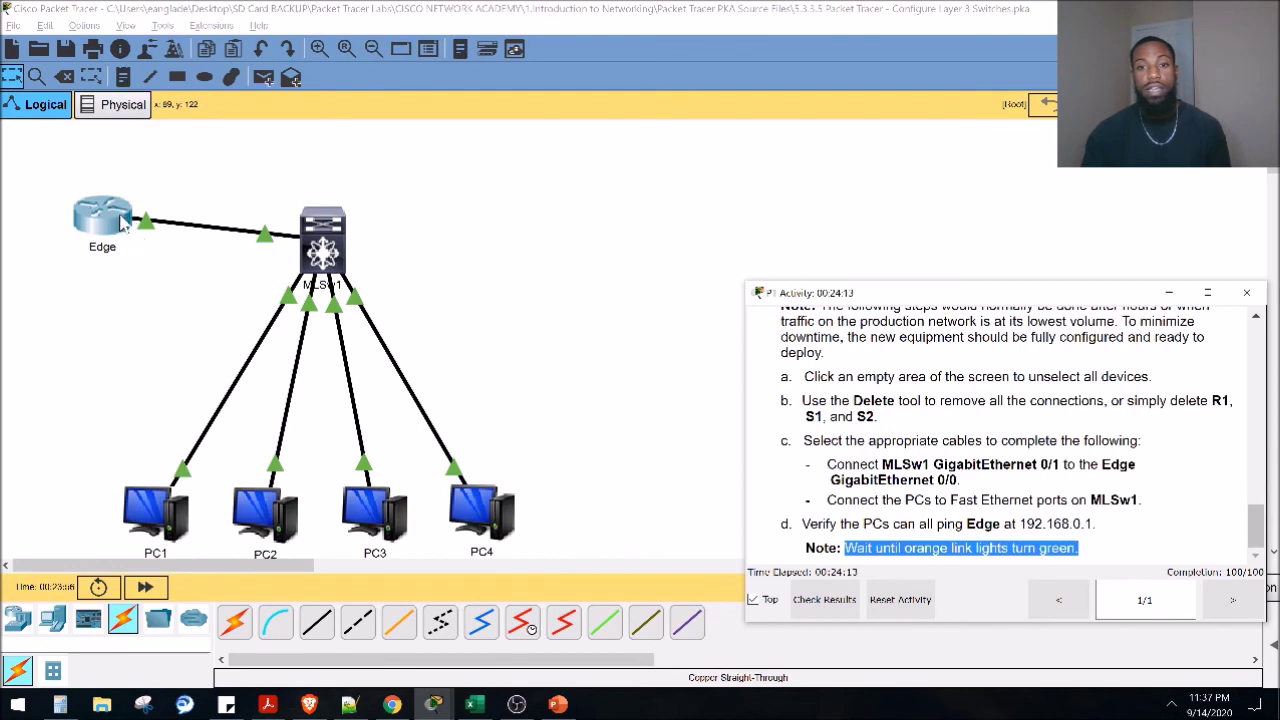
# Review the activity instructions for verifying the PCs' connectivity and highlight the Edge address 192.168.0.1
pyautogui.scroll(10, 1035, 485)
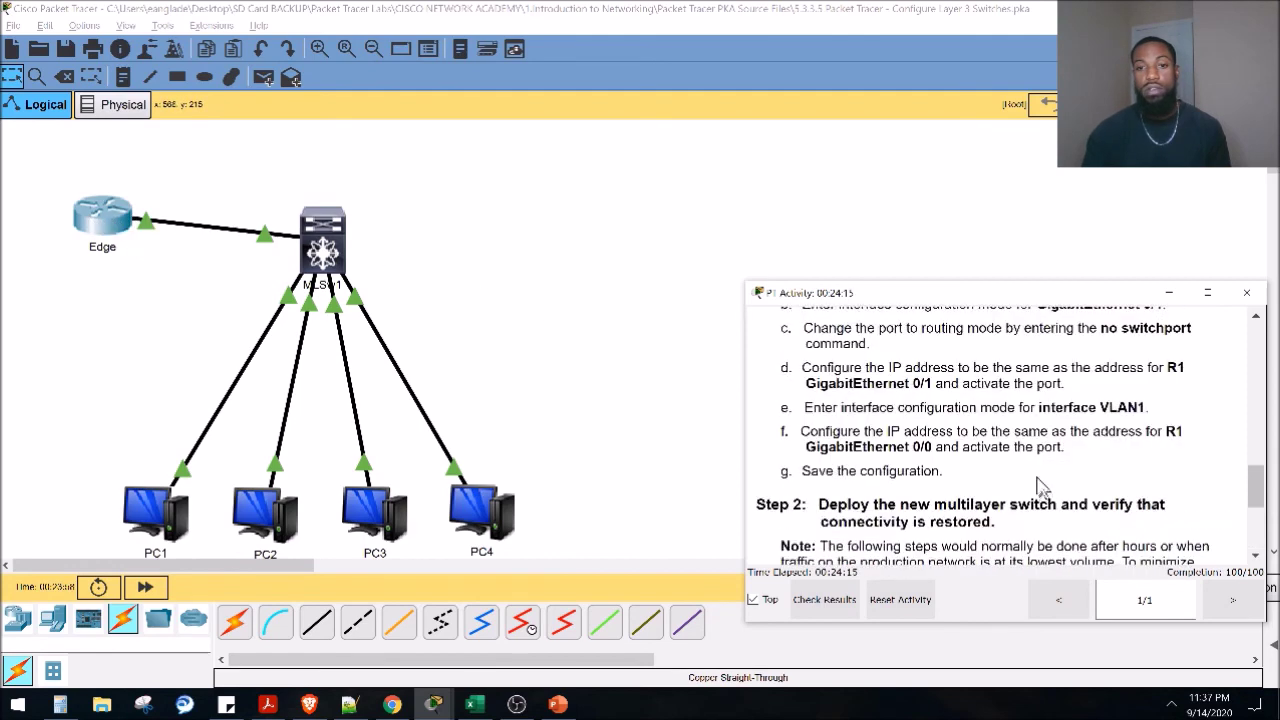
pyautogui.scroll(-10, 1035, 485)
pyautogui.moveTo(1019, 523); pyautogui.dragTo(1095, 523)
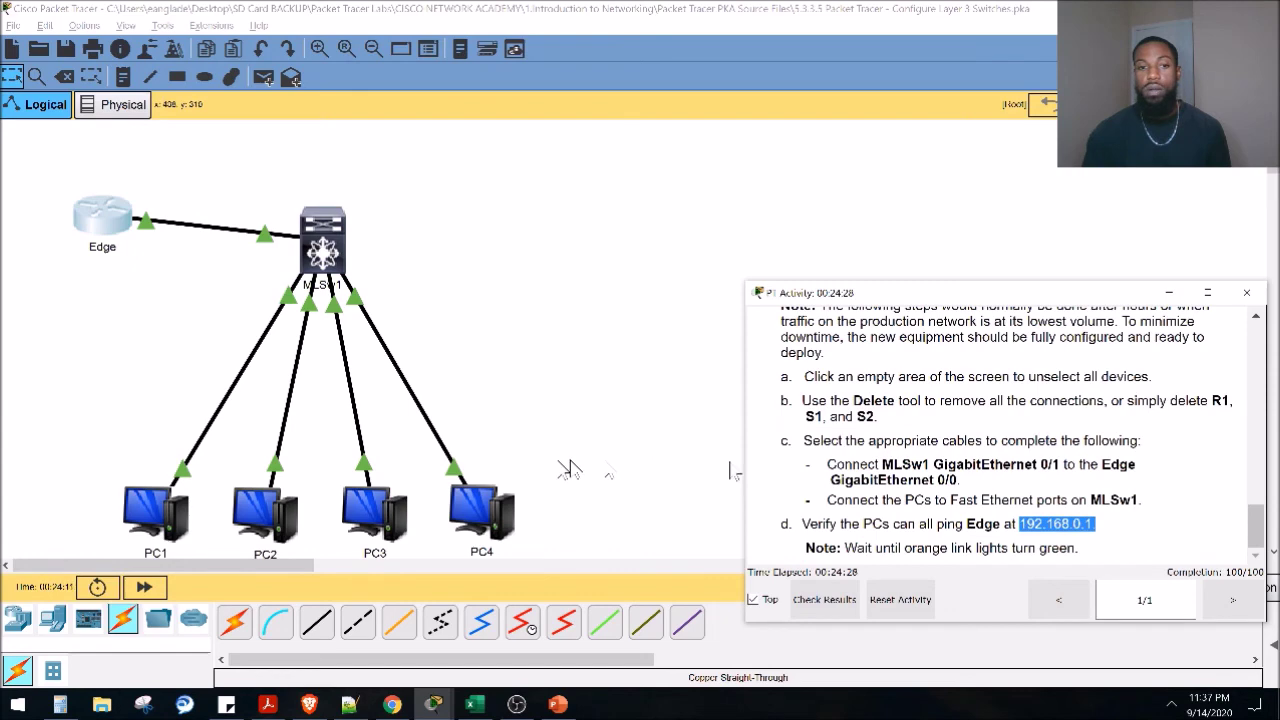
# Open the command prompt on PC4 and ping Edge at 192.168.0.1
pyautogui.click(480, 512)
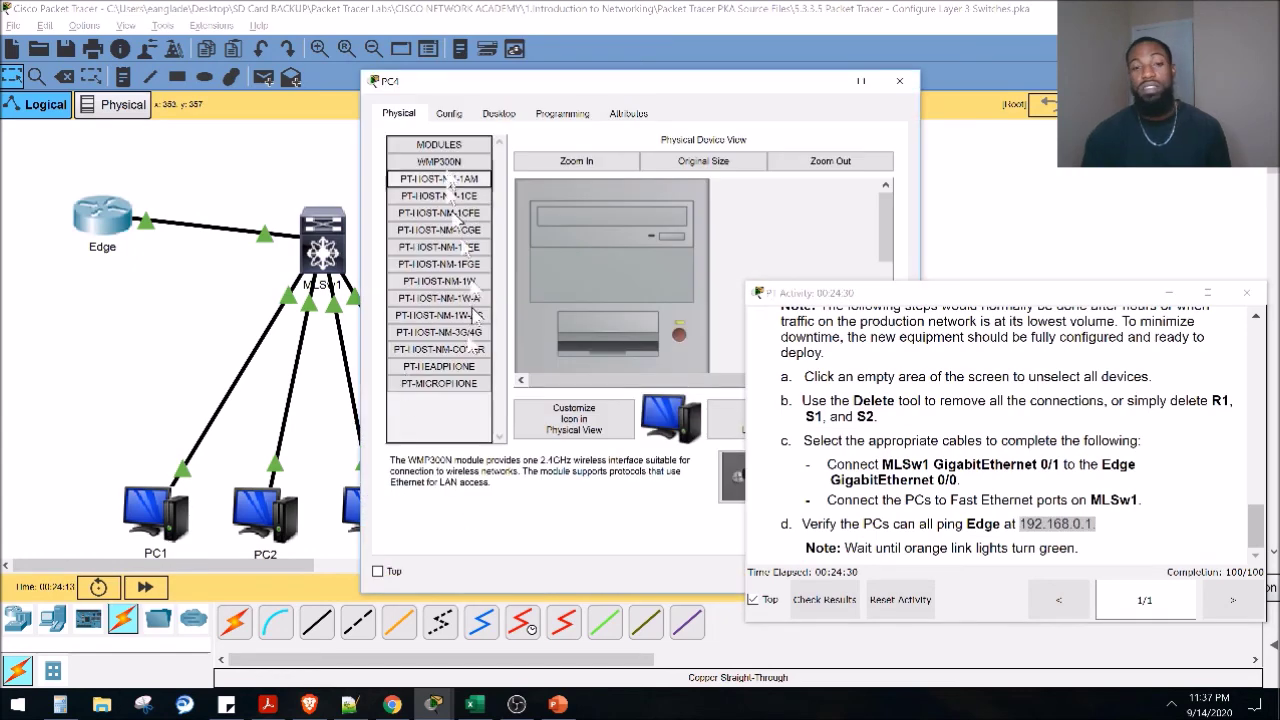
pyautogui.click(499, 113)
pyautogui.click(800, 192)
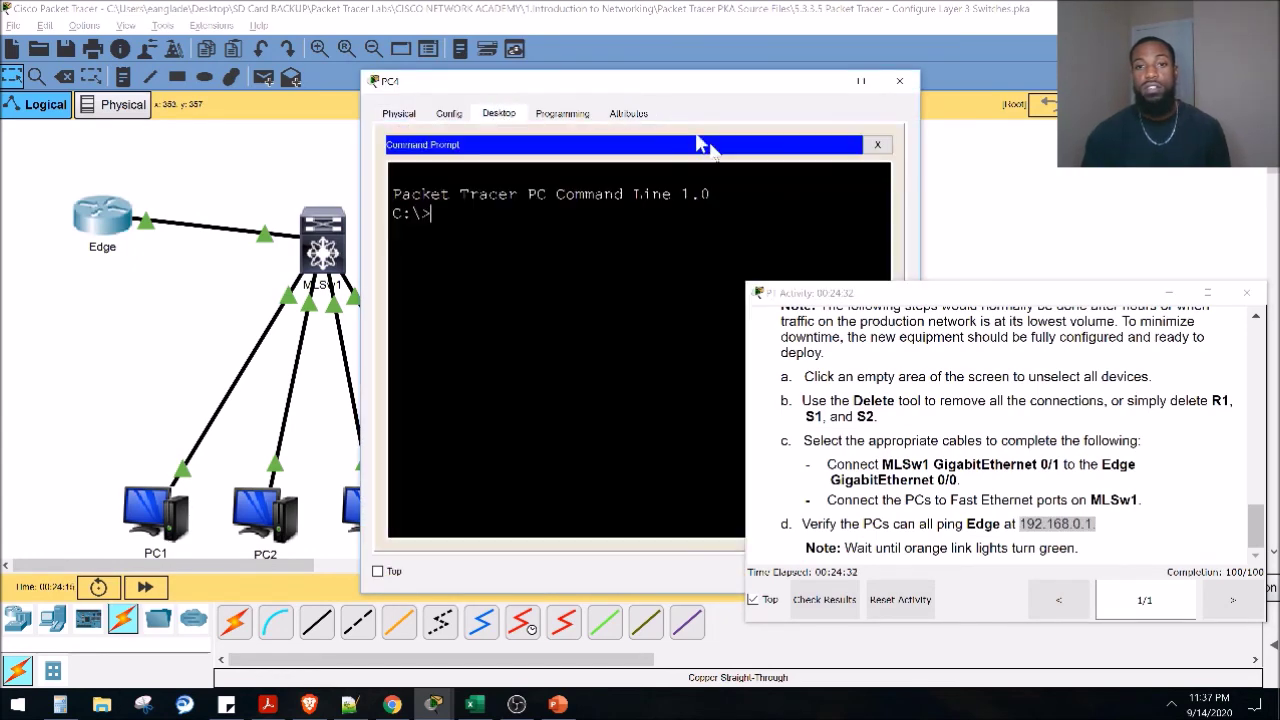
pyautogui.moveTo(655, 80); pyautogui.dragTo(533, 107)
pyautogui.write('ping 192.168.0.1')
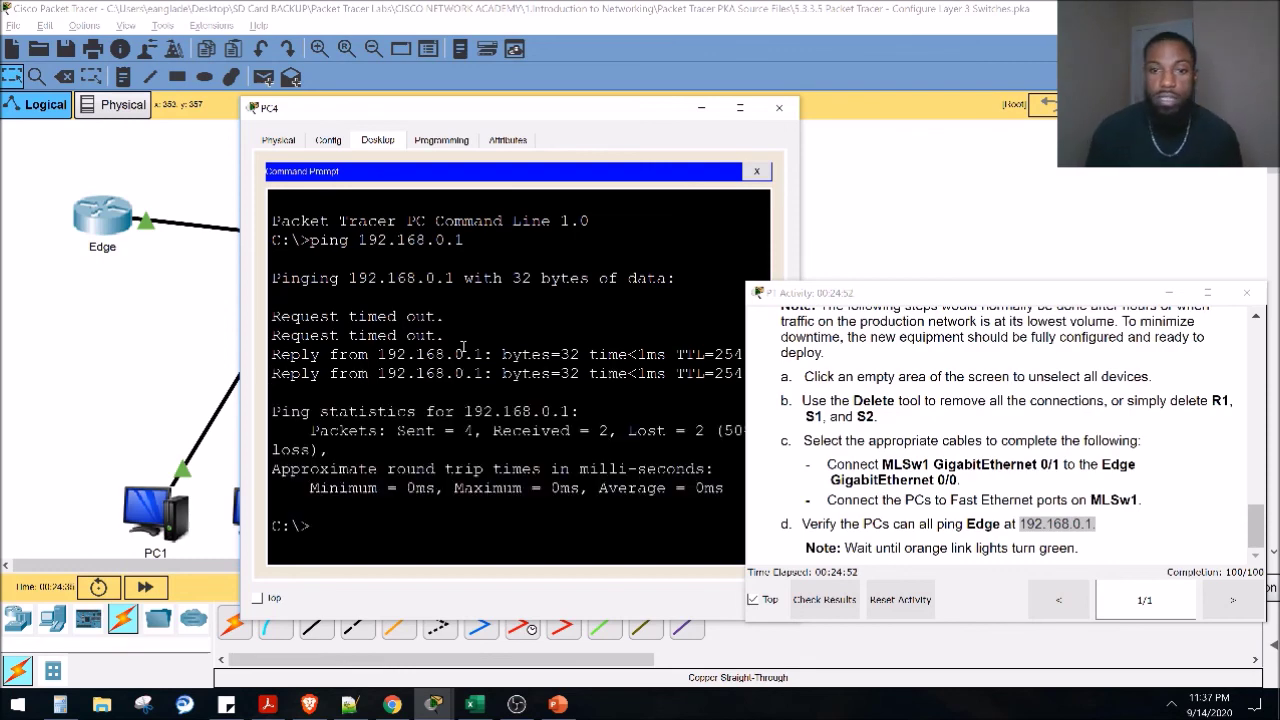
# Move the PC4 window clear of the activity instructions and repeat the ping to 192.168.0.1
pyautogui.moveTo(600, 107); pyautogui.dragTo(502, 134)
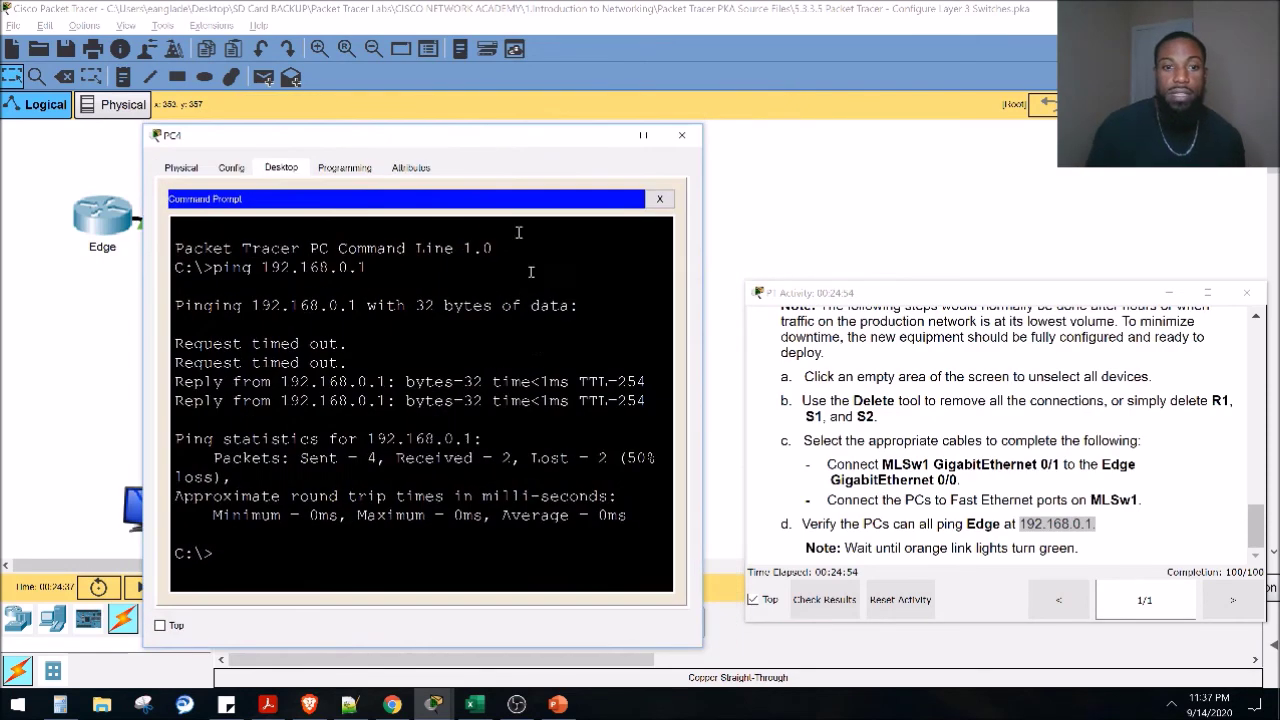
pyautogui.press('Up')
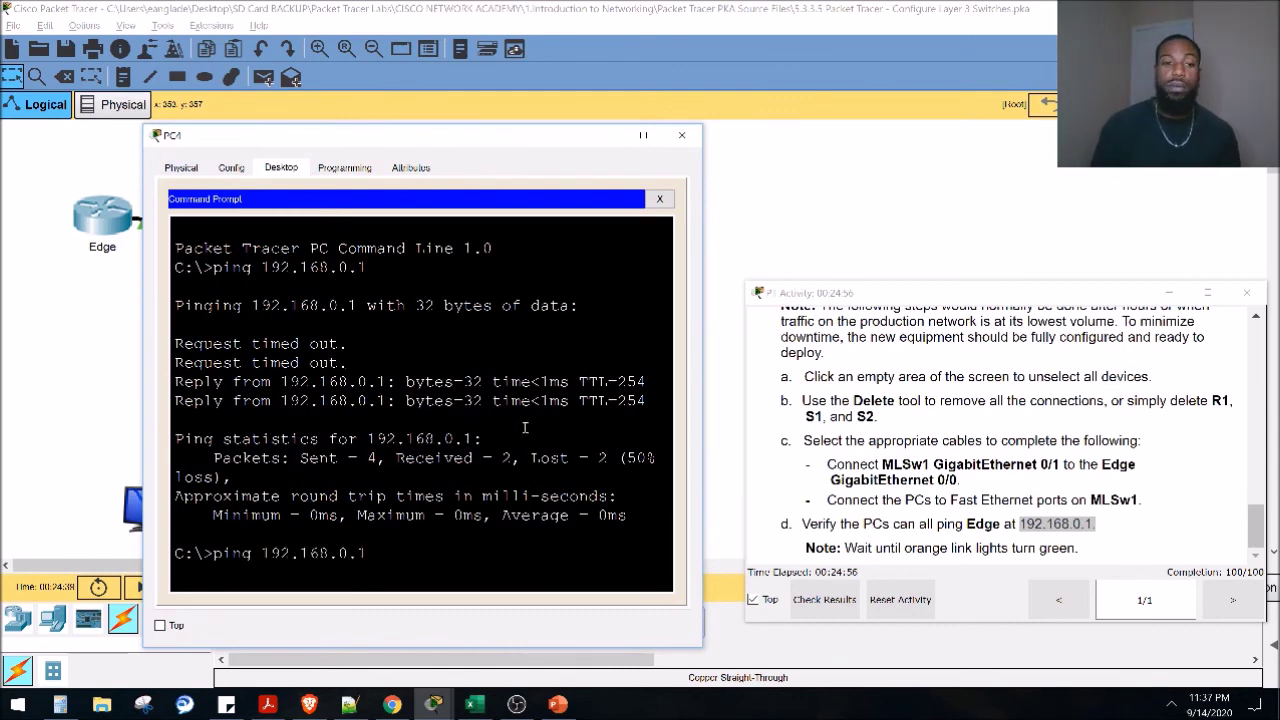
pyautogui.press('Return')
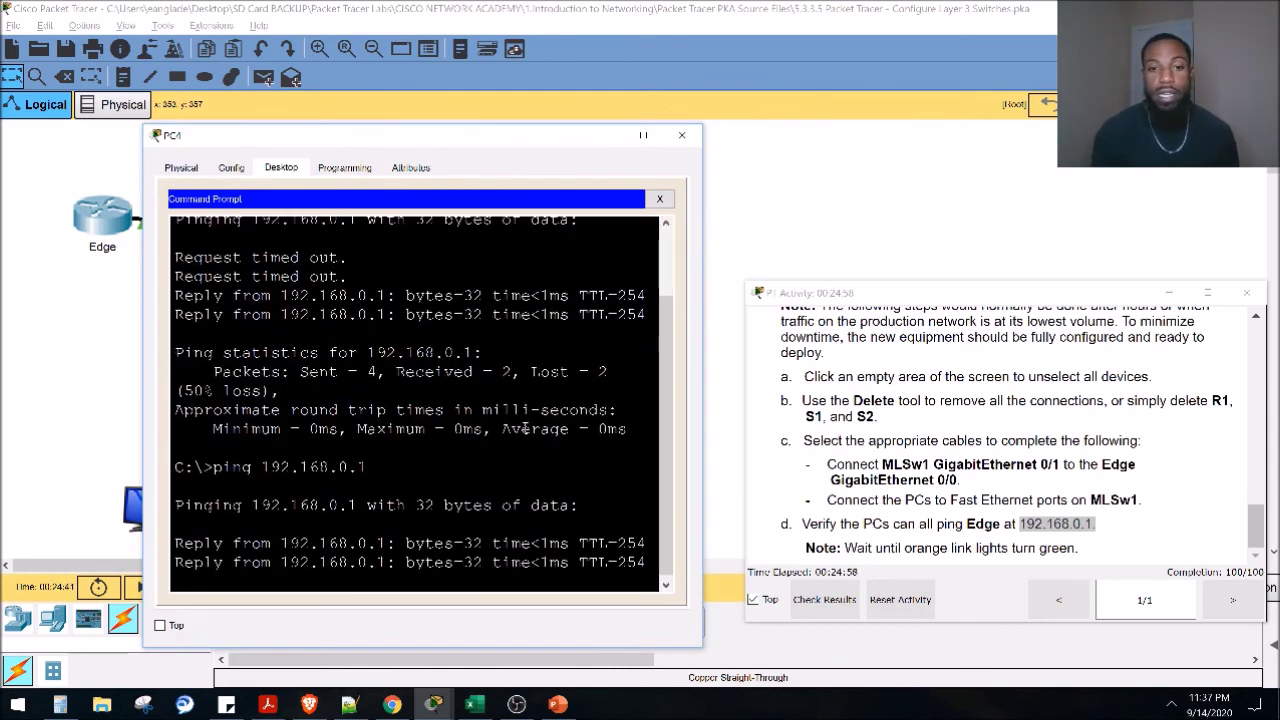